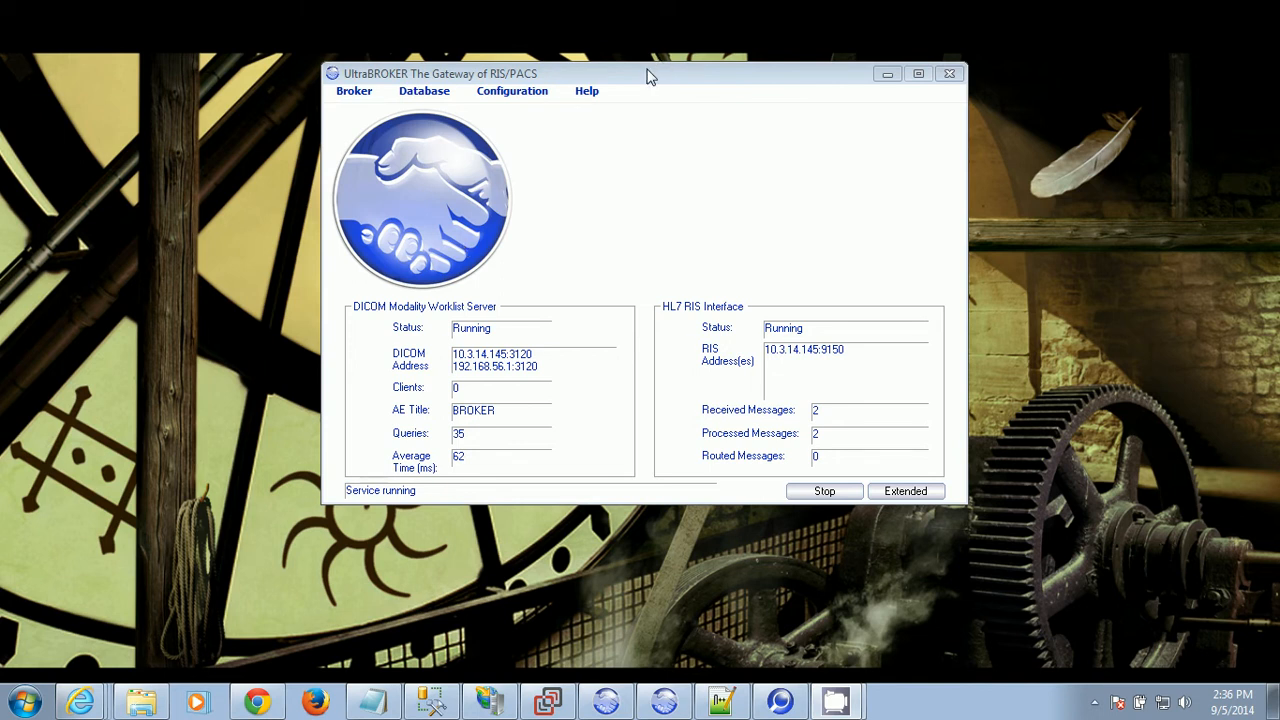
Open the list of procedures stored in the broker database and refresh it.
drag(646, 77, 655, 107)
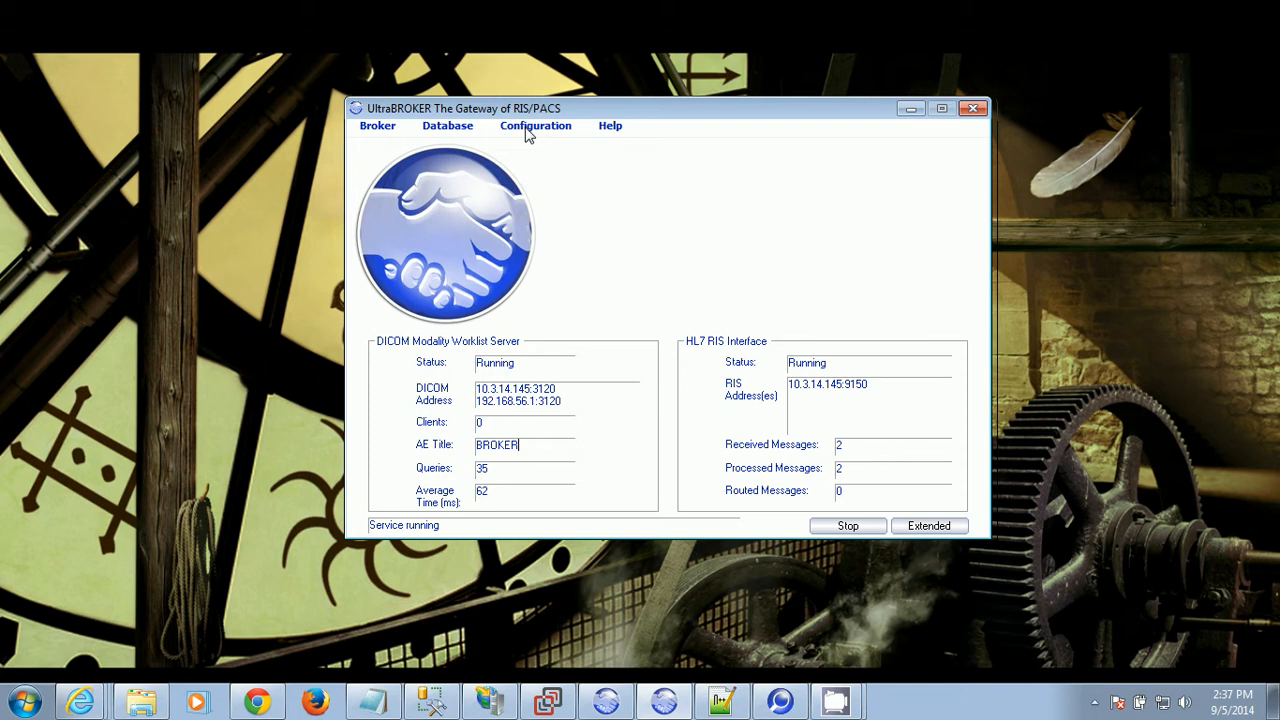
click(449, 133)
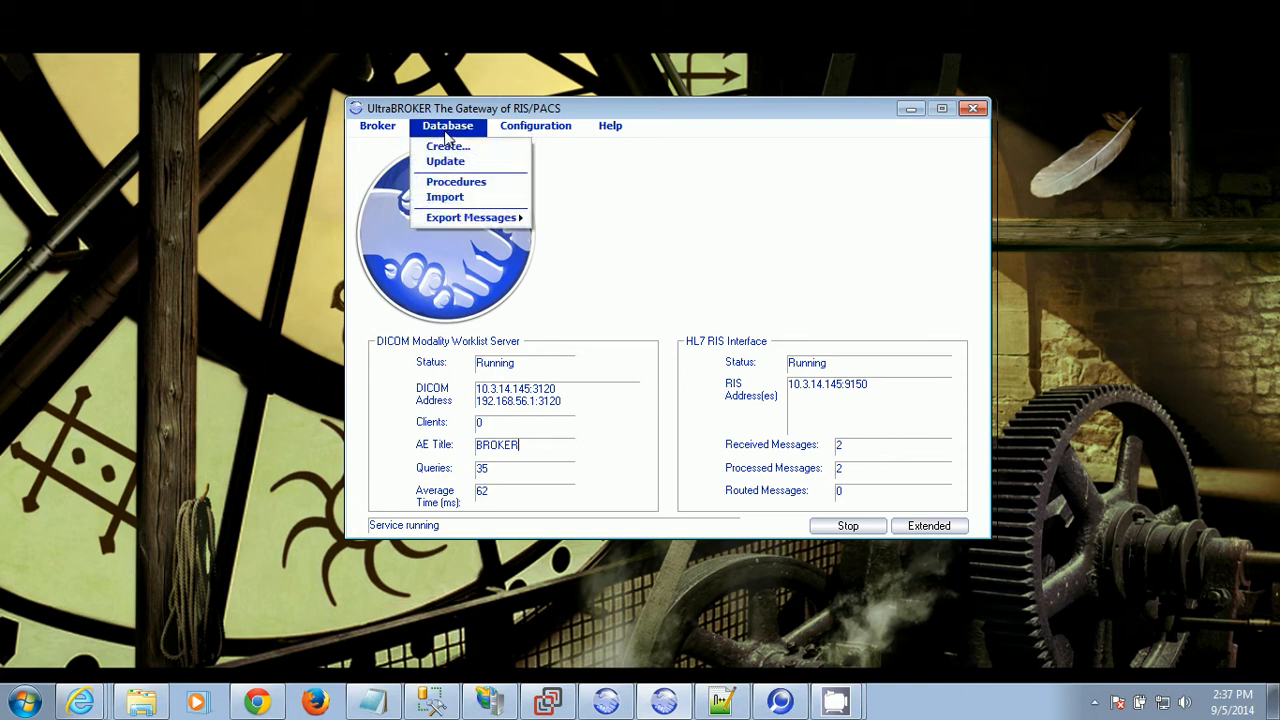
click(474, 186)
click(910, 528)
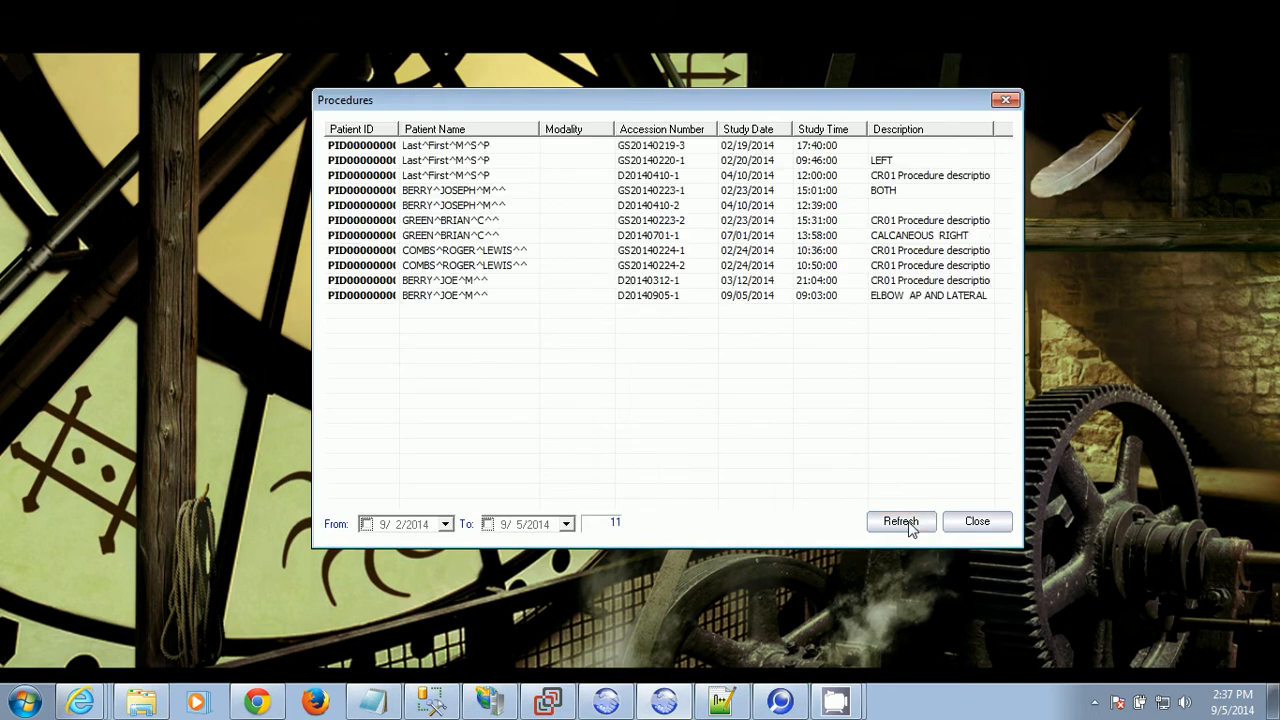
Examine the accession numbers and study dates of the listed procedures, and close the list.
click(785, 222)
click(778, 280)
click(722, 252)
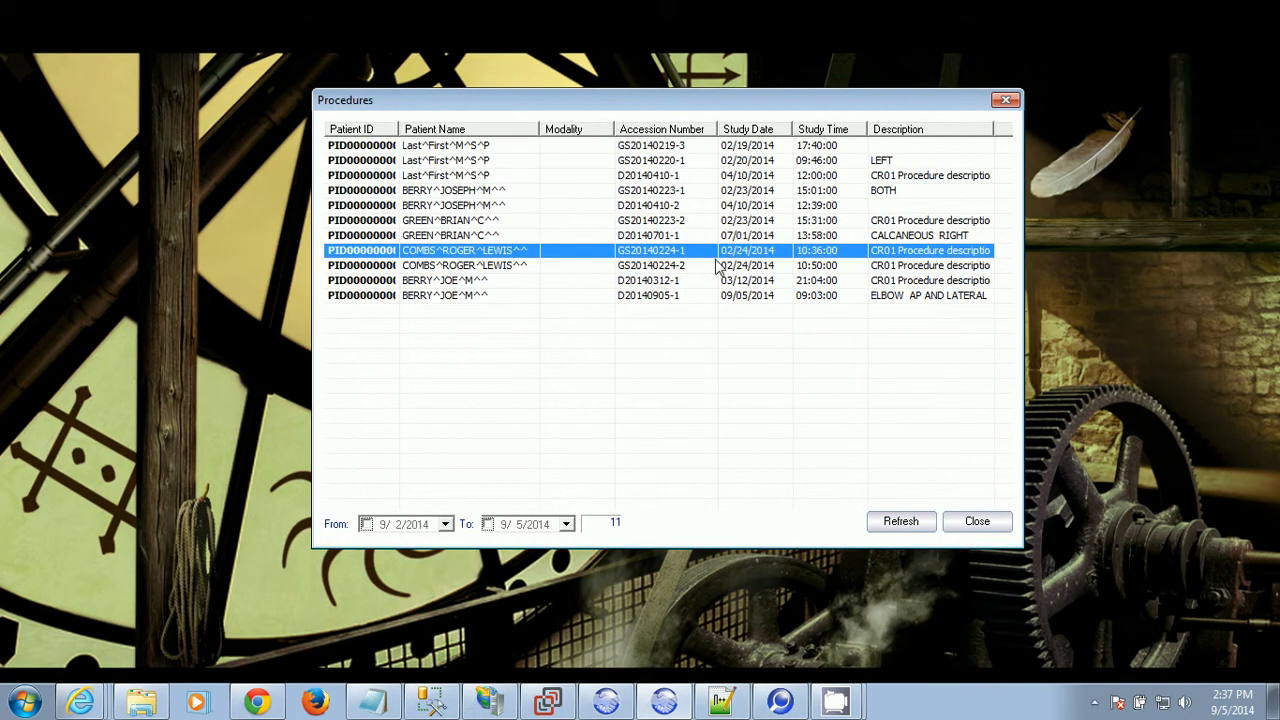
click(690, 222)
click(692, 282)
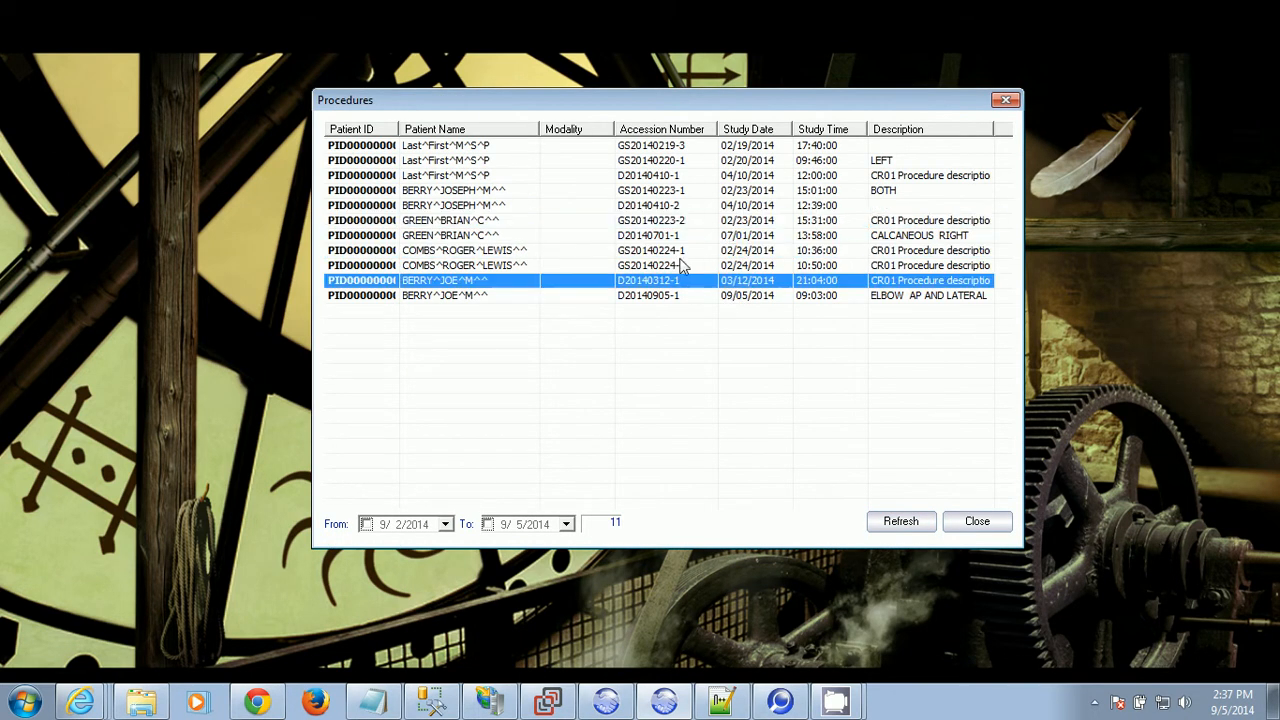
click(686, 252)
click(688, 177)
click(681, 147)
click(686, 266)
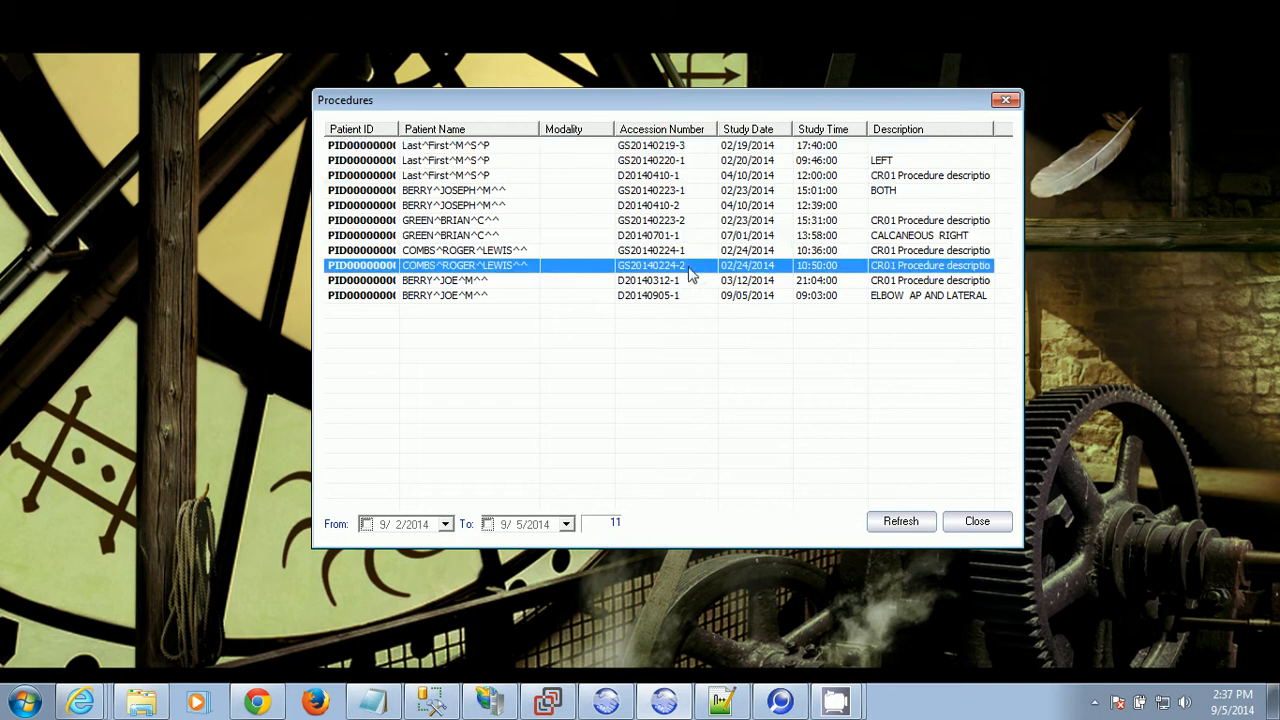
click(985, 528)
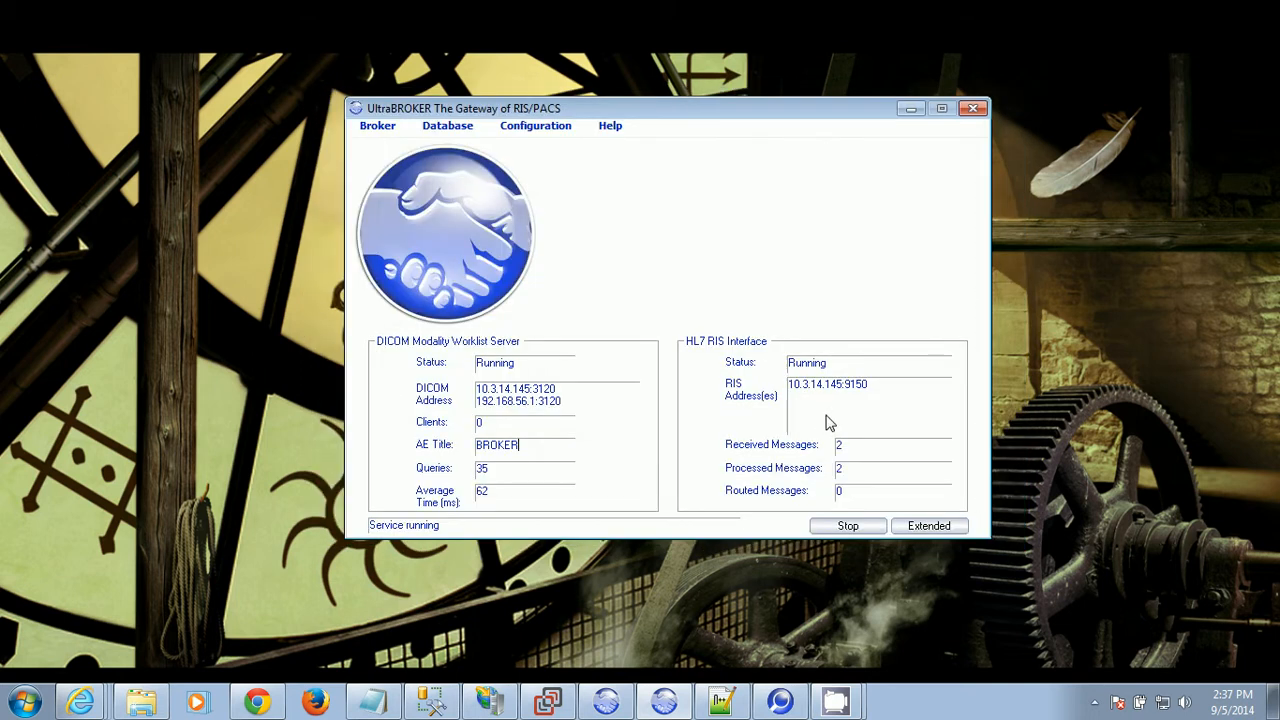
Bring up the UltraRAD Worklist Client and arrange its window side by side with the UltraBROKER window.
drag(640, 109, 852, 185)
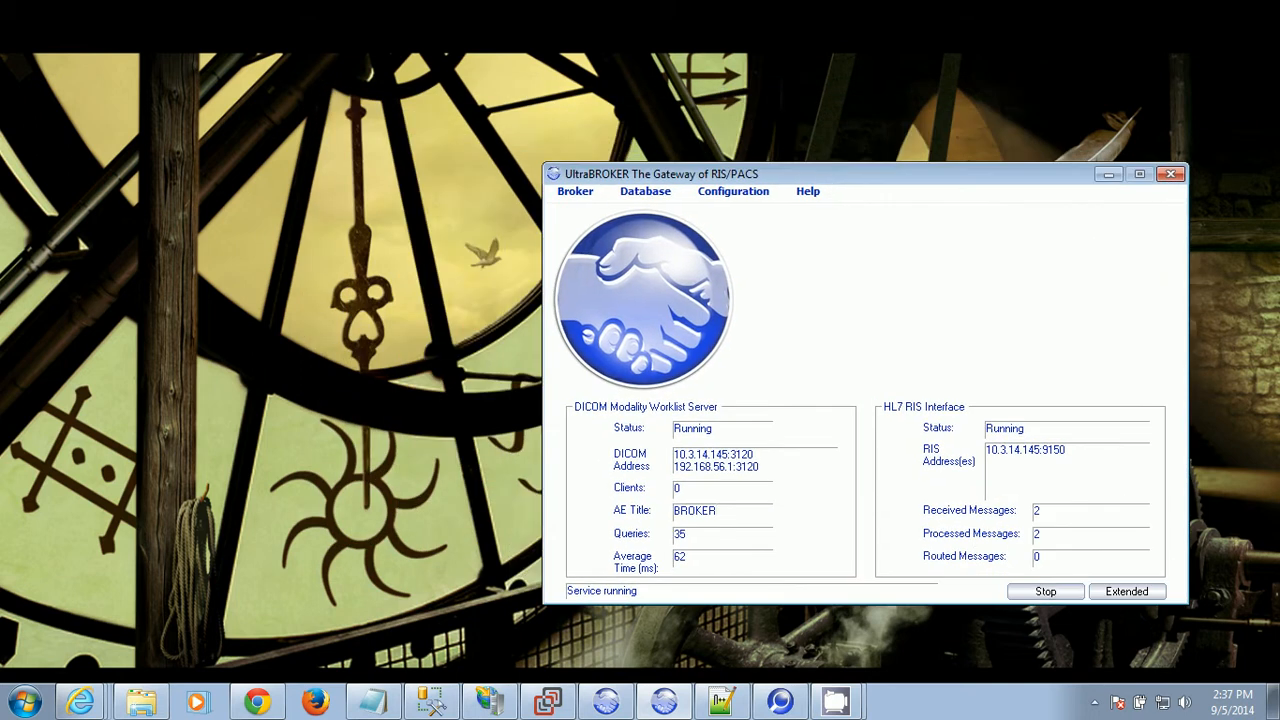
click(780, 702)
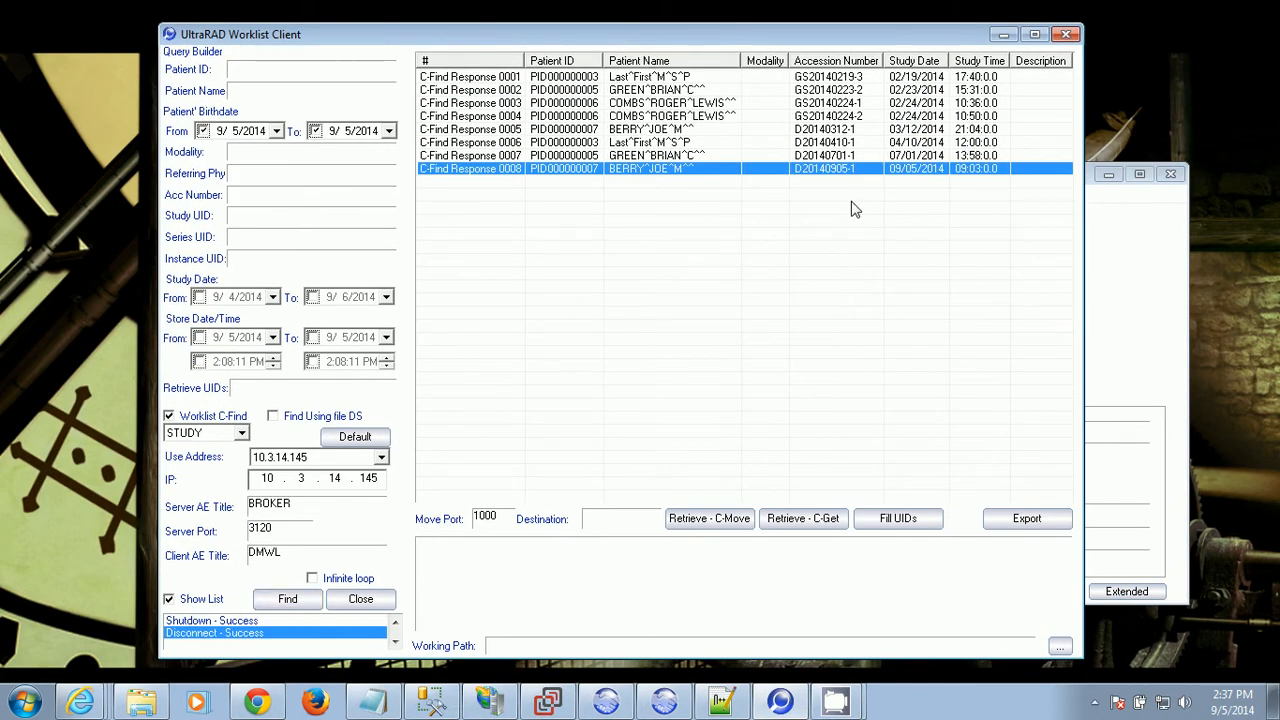
click(1130, 362)
drag(880, 181, 953, 112)
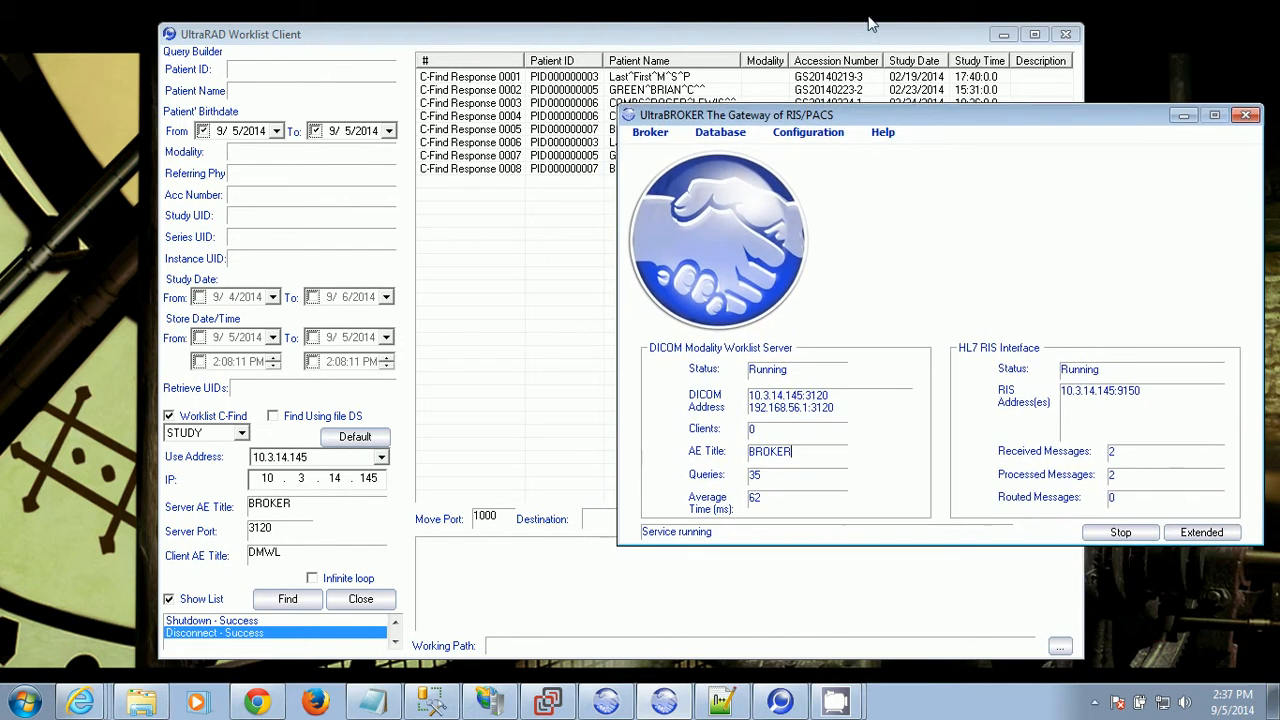
drag(877, 43, 398, 33)
Check the clients, queries and average time counters of the DICOM Modality Worklist Server.
click(775, 452)
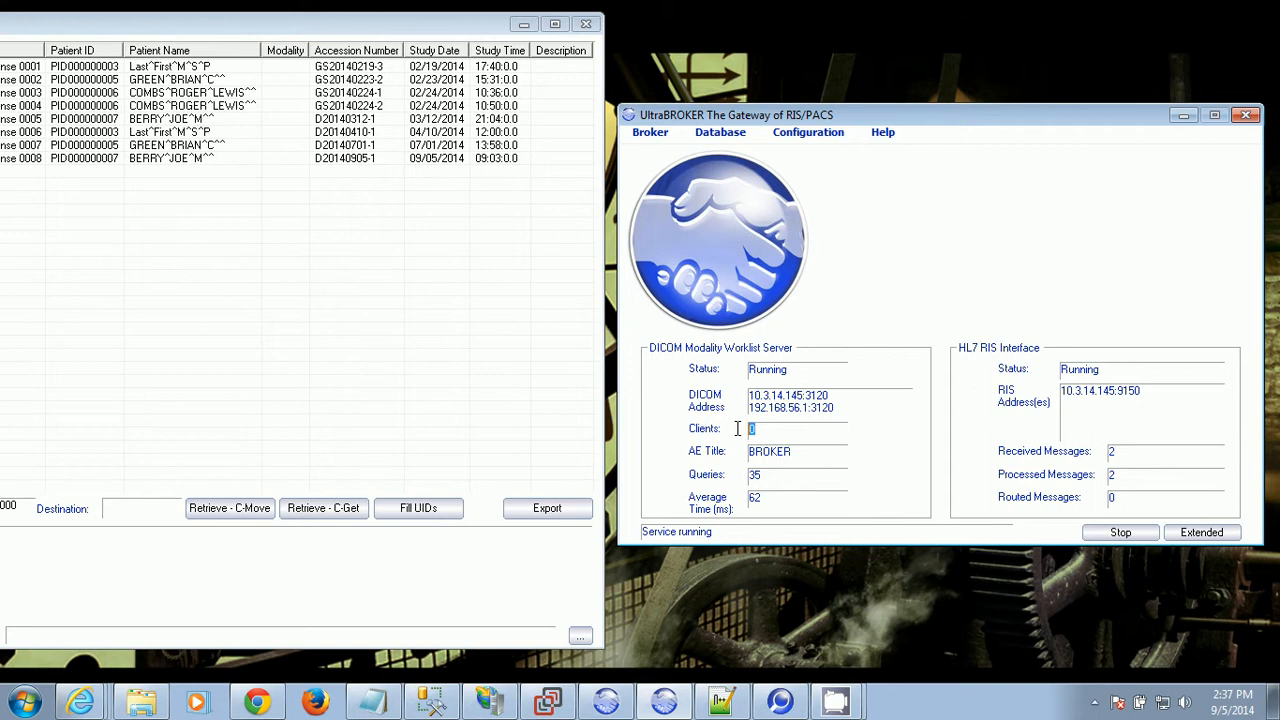
drag(786, 474, 731, 479)
click(774, 498)
Run the worklist C-Find query against BROKER at 10.3.14.145, port 3120, in the UltraRAD Worklist Client and look through the responses.
drag(428, 28, 858, 29)
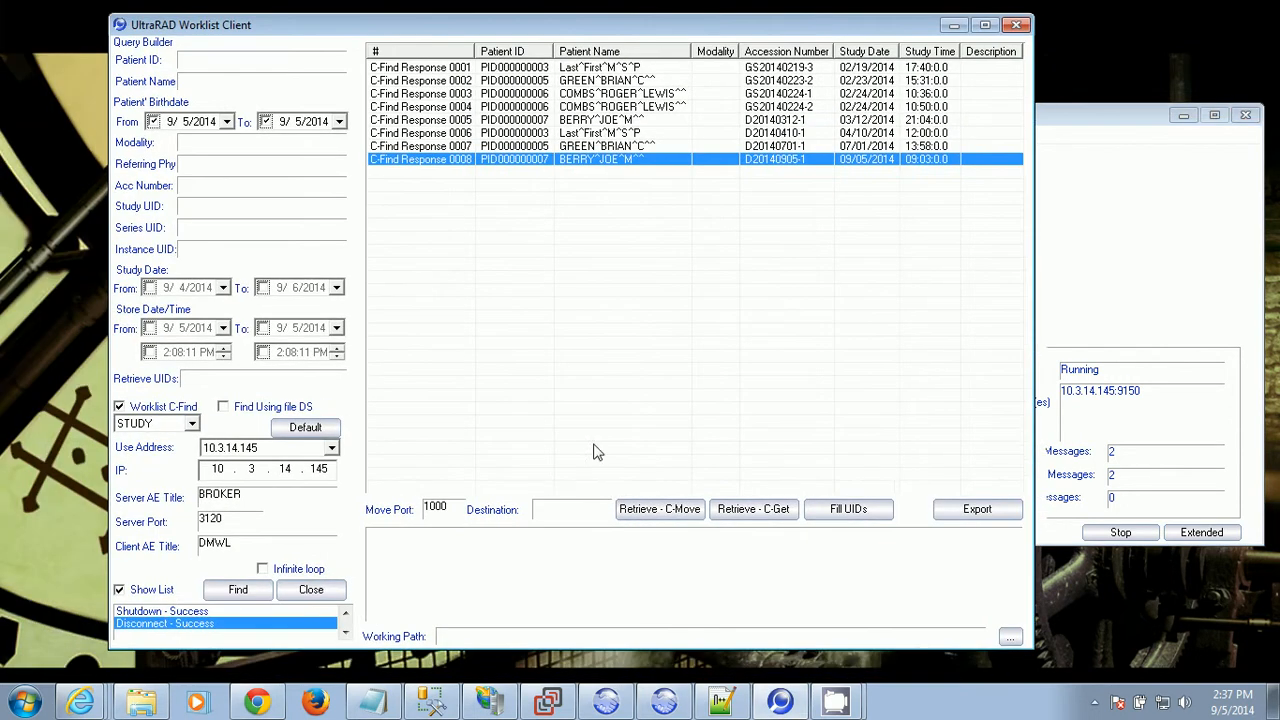
click(237, 592)
click(610, 80)
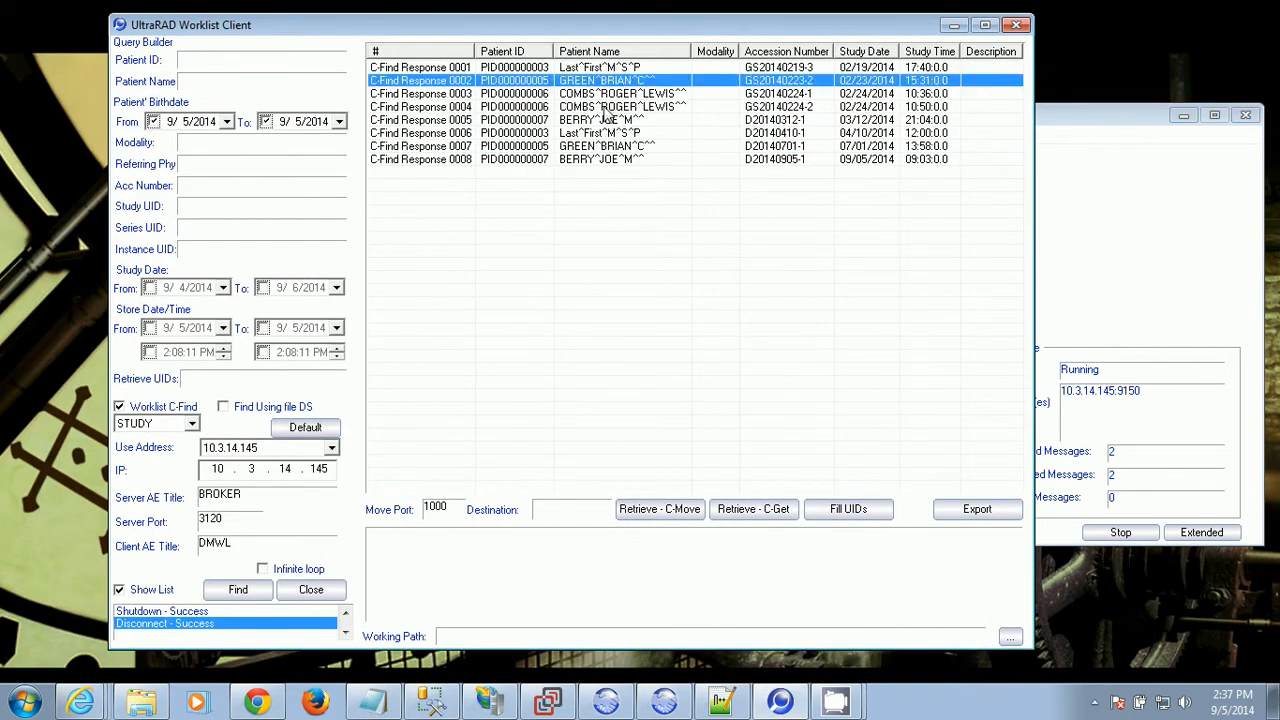
click(600, 146)
Check the query counter in UltraBROKER and return to the worklist client's results.
drag(1127, 112, 1080, 131)
drag(754, 483, 680, 477)
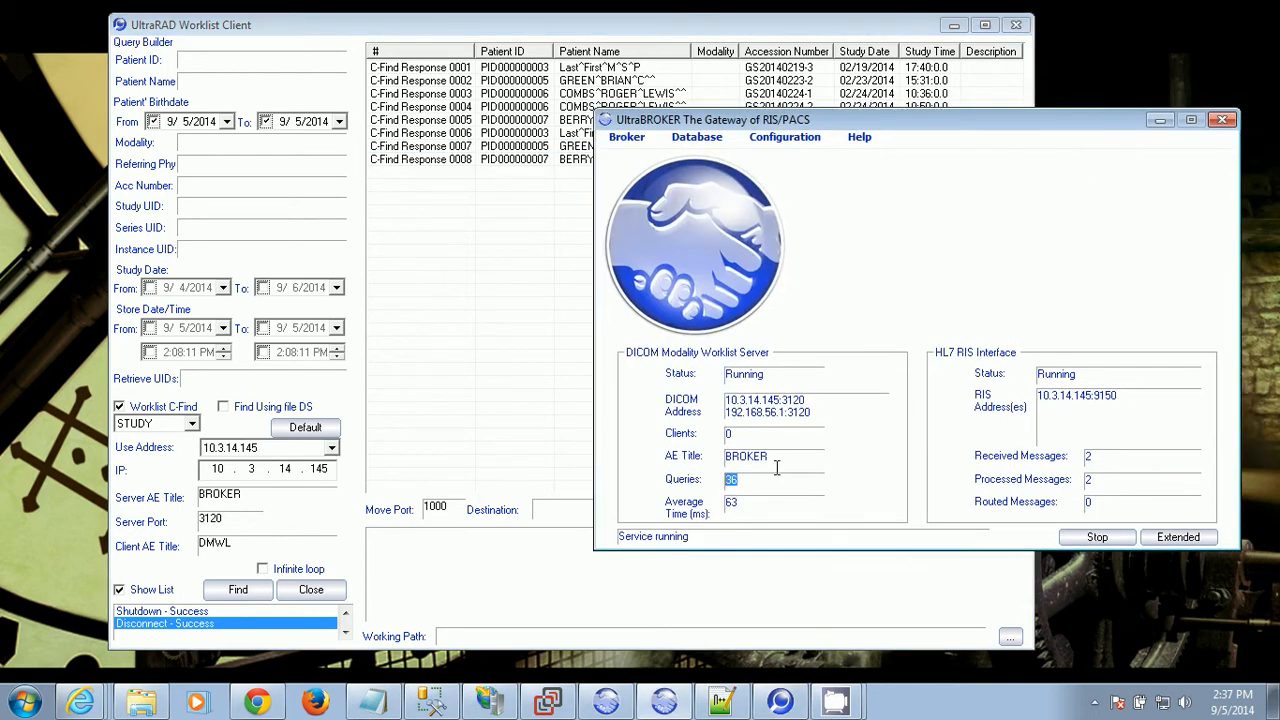
click(483, 352)
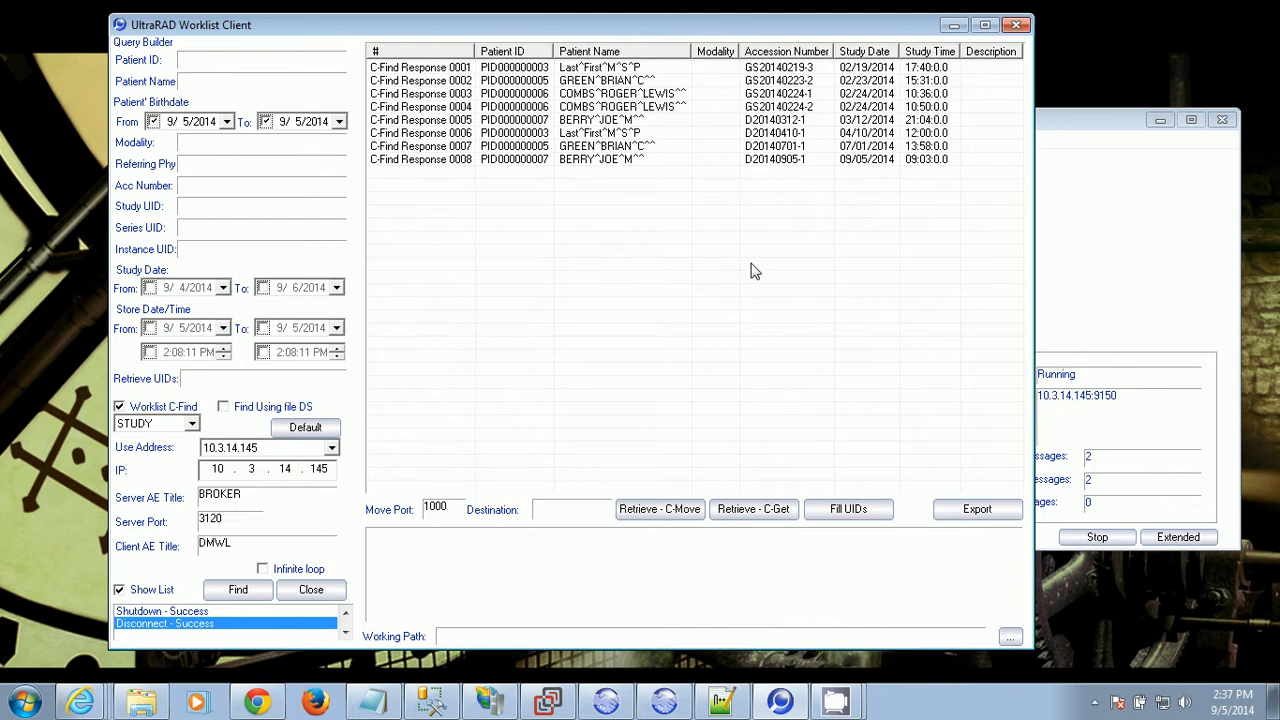
Open the EPIC ADT server's settings from the RIS servers in UltraBROKER's configuration options.
click(1060, 150)
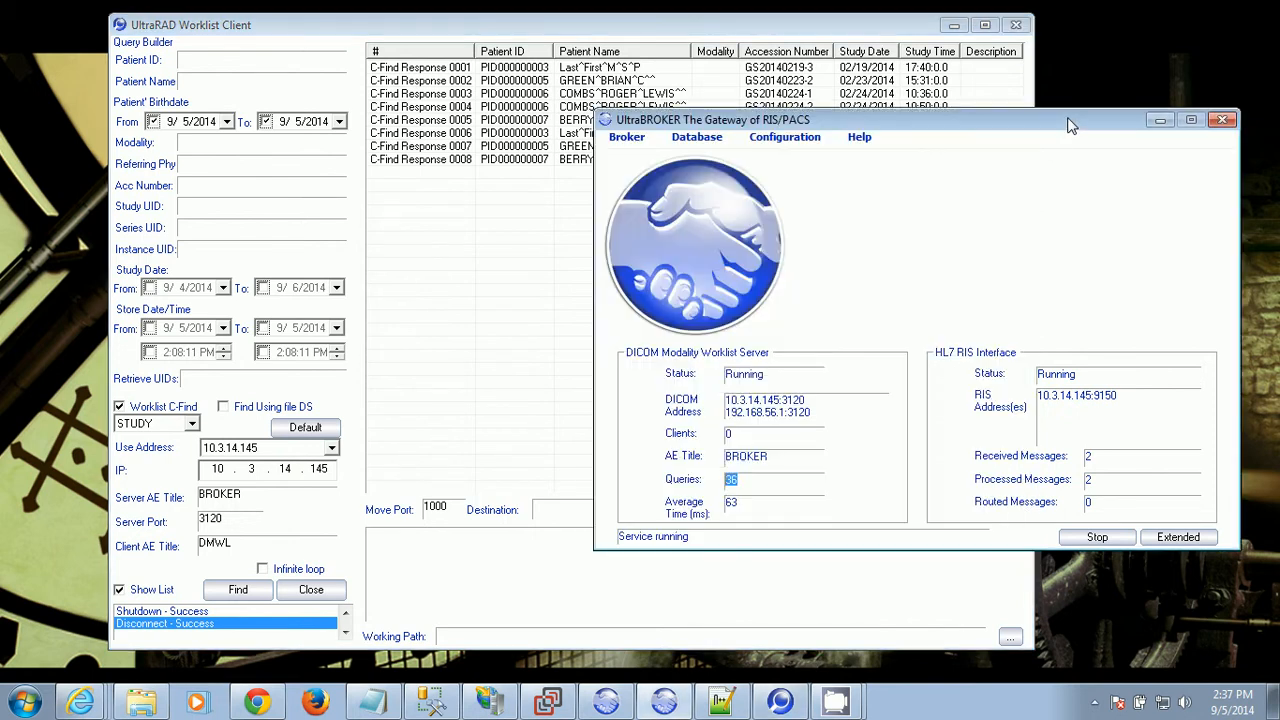
click(785, 140)
click(790, 155)
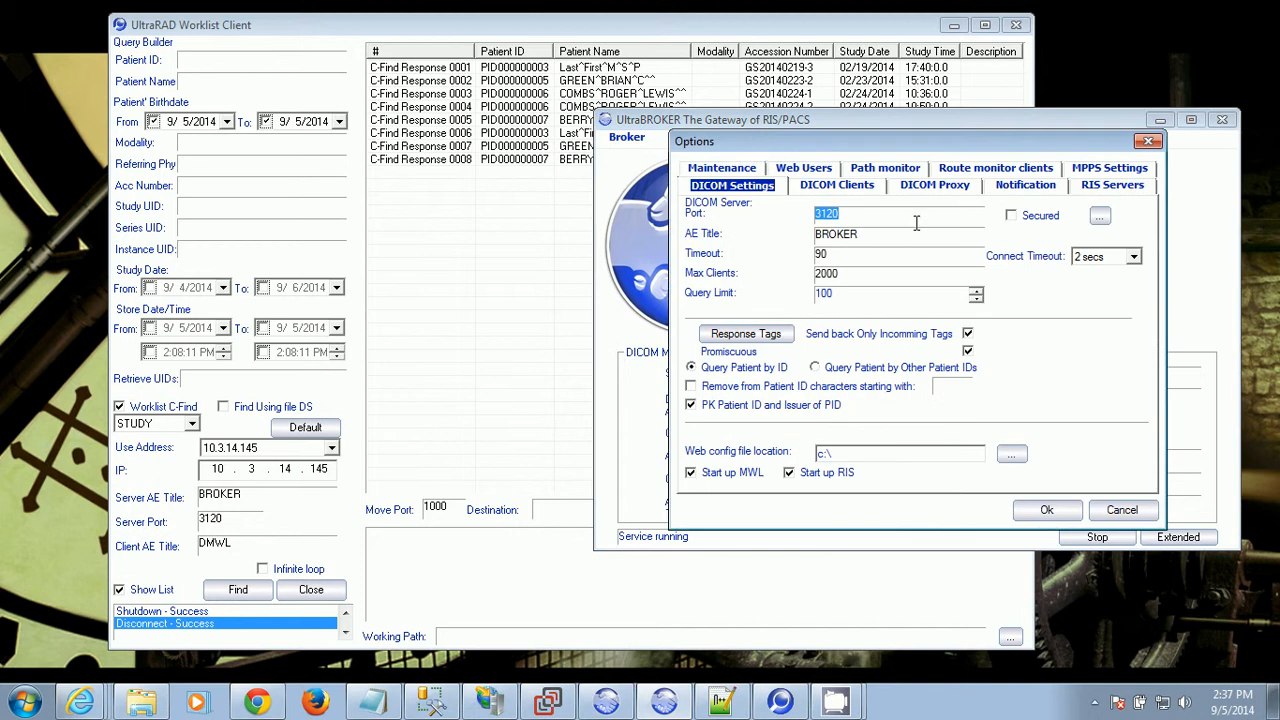
click(1125, 190)
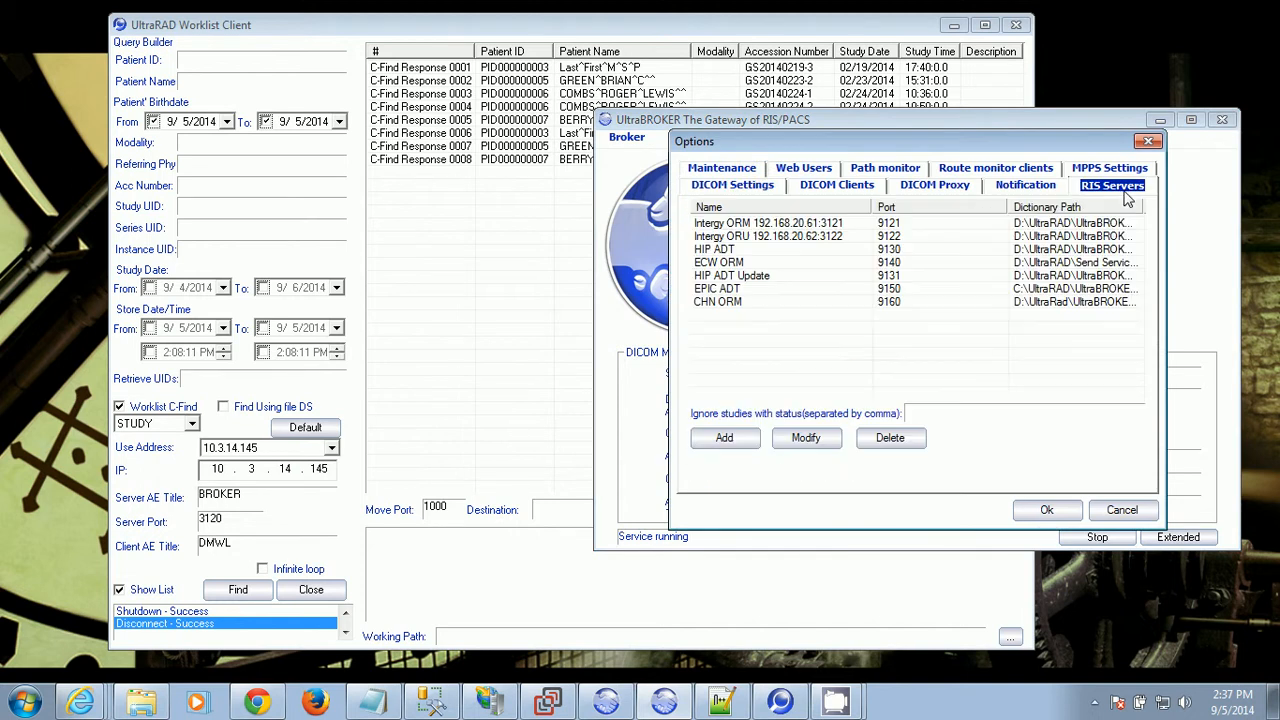
click(845, 290)
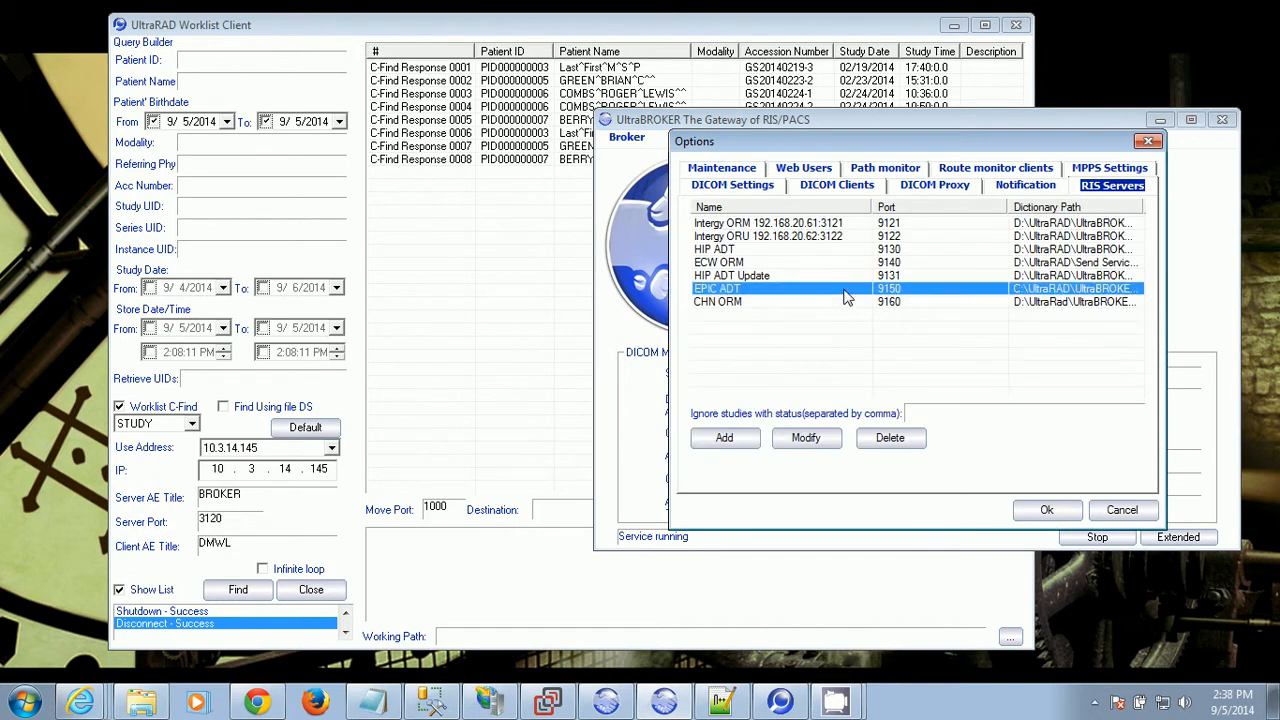
double_click(845, 290)
click(944, 291)
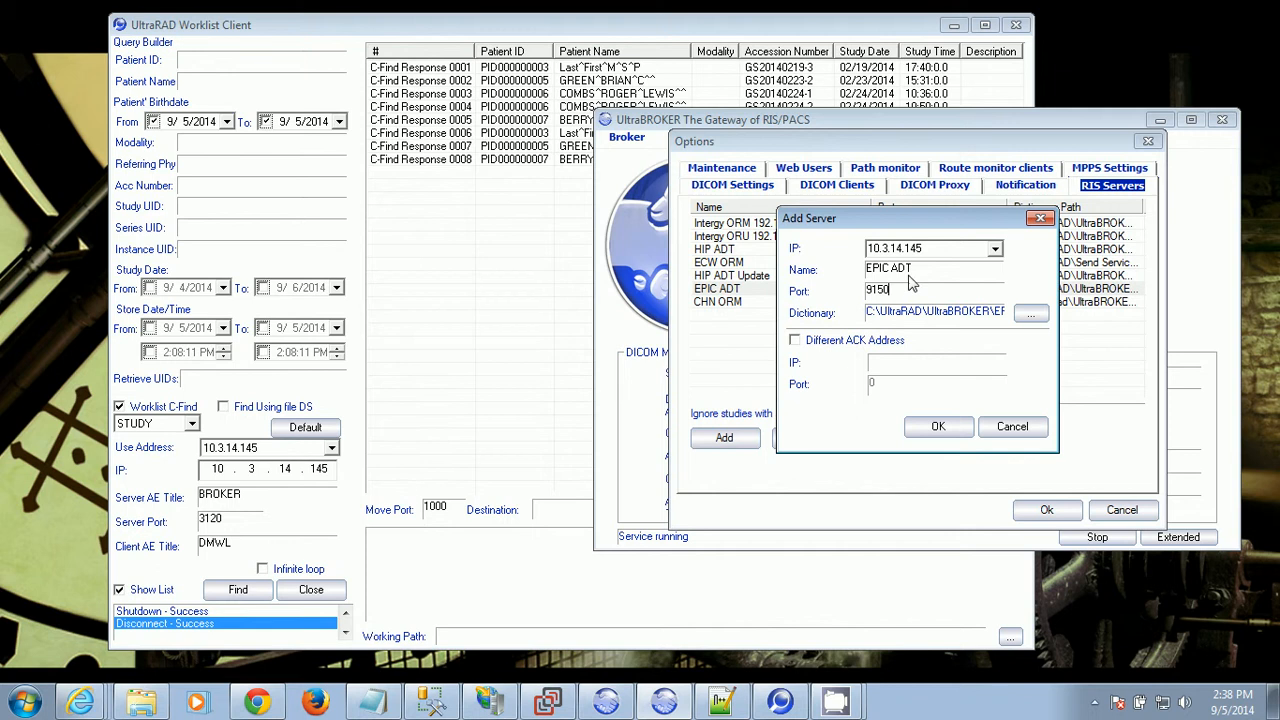
Review the EPIC ADT server's port and dictionary path, and leave the options without saving.
key(shift+Tab)
click(908, 291)
double_click(881, 292)
drag(919, 311, 1050, 313)
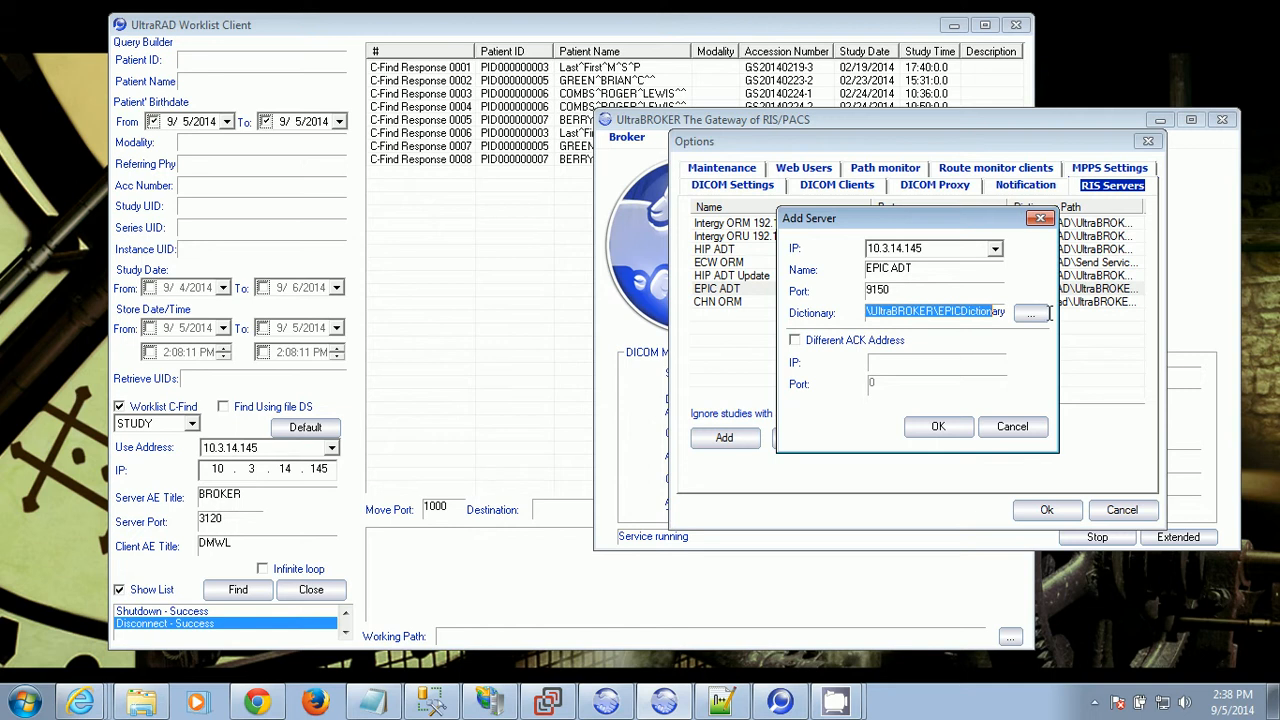
click(957, 314)
drag(941, 314, 1011, 319)
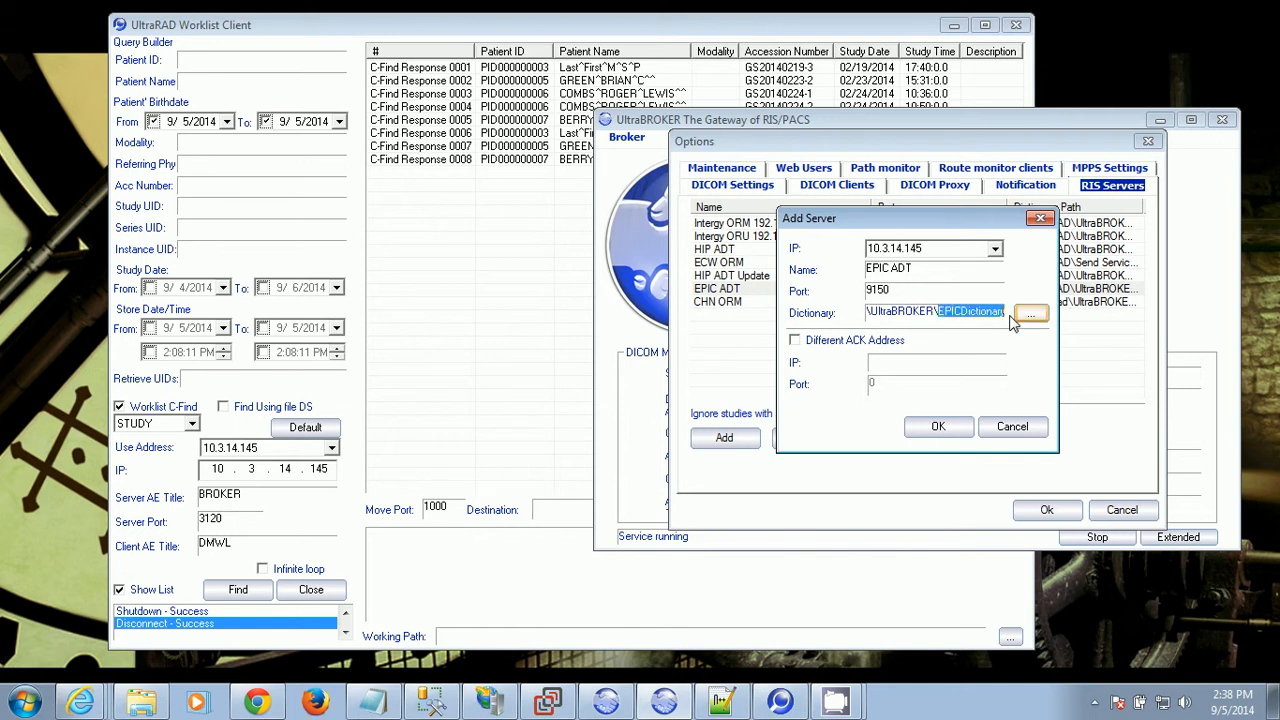
click(955, 315)
click(1012, 427)
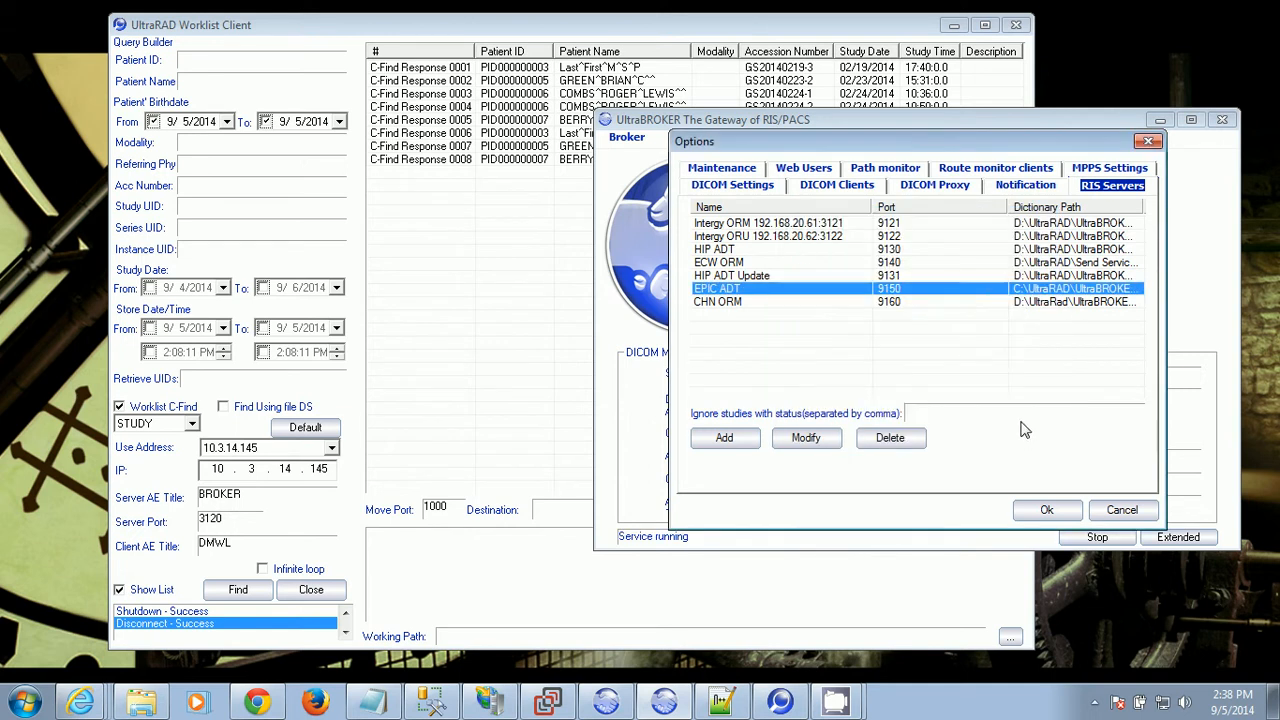
click(1122, 510)
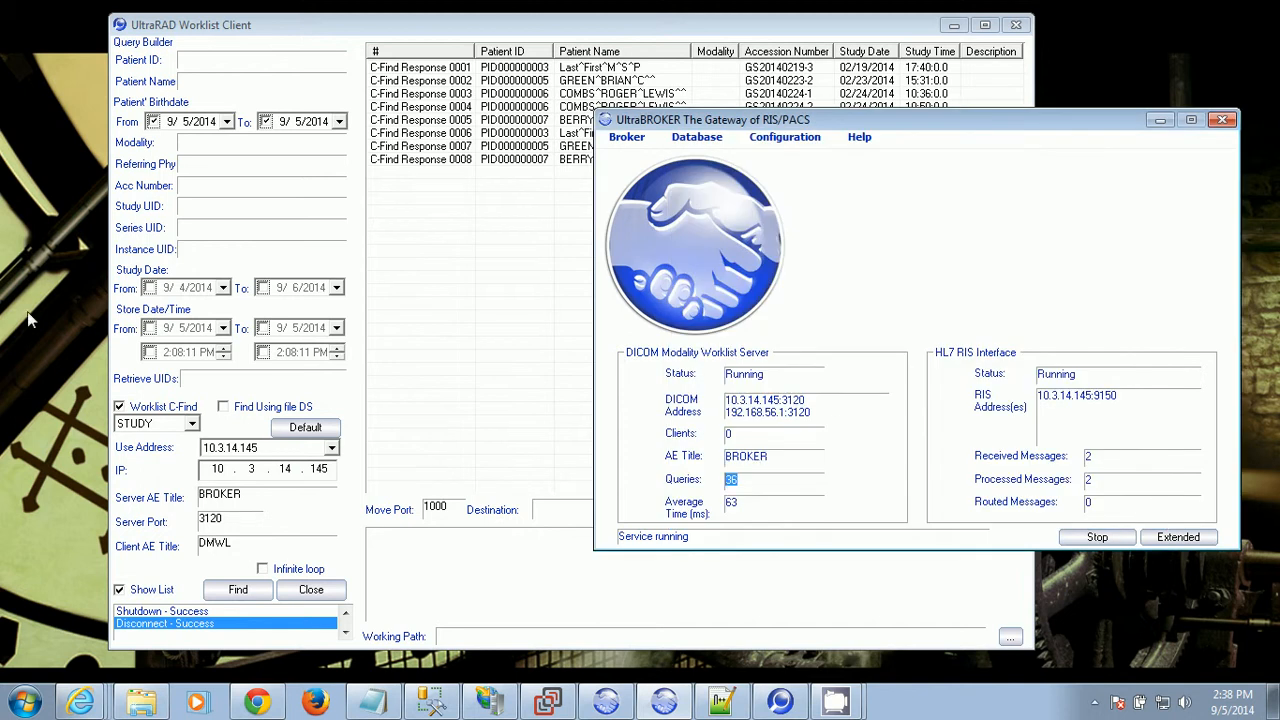
Bring up EpicADTSample2.hl7 in Notepad++ and examine the patient identifiers in the PID segment.
drag(0, 90, 795, 41)
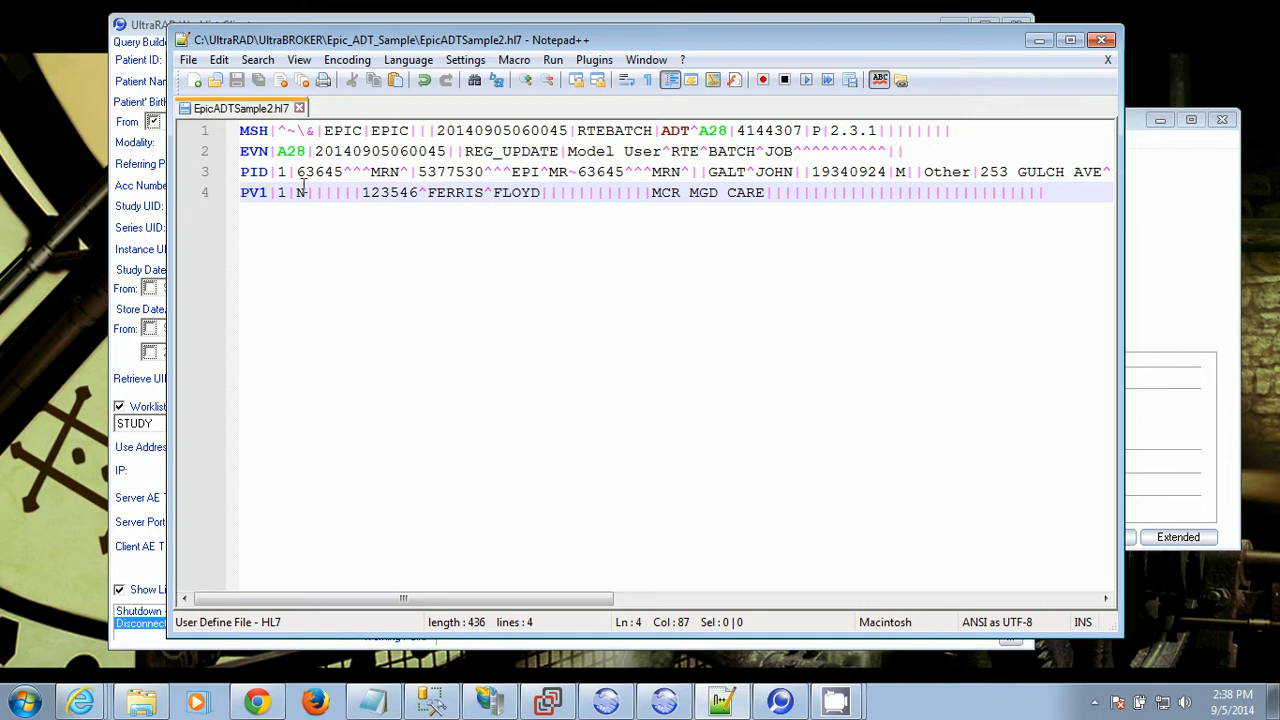
click(280, 172)
double_click(300, 172)
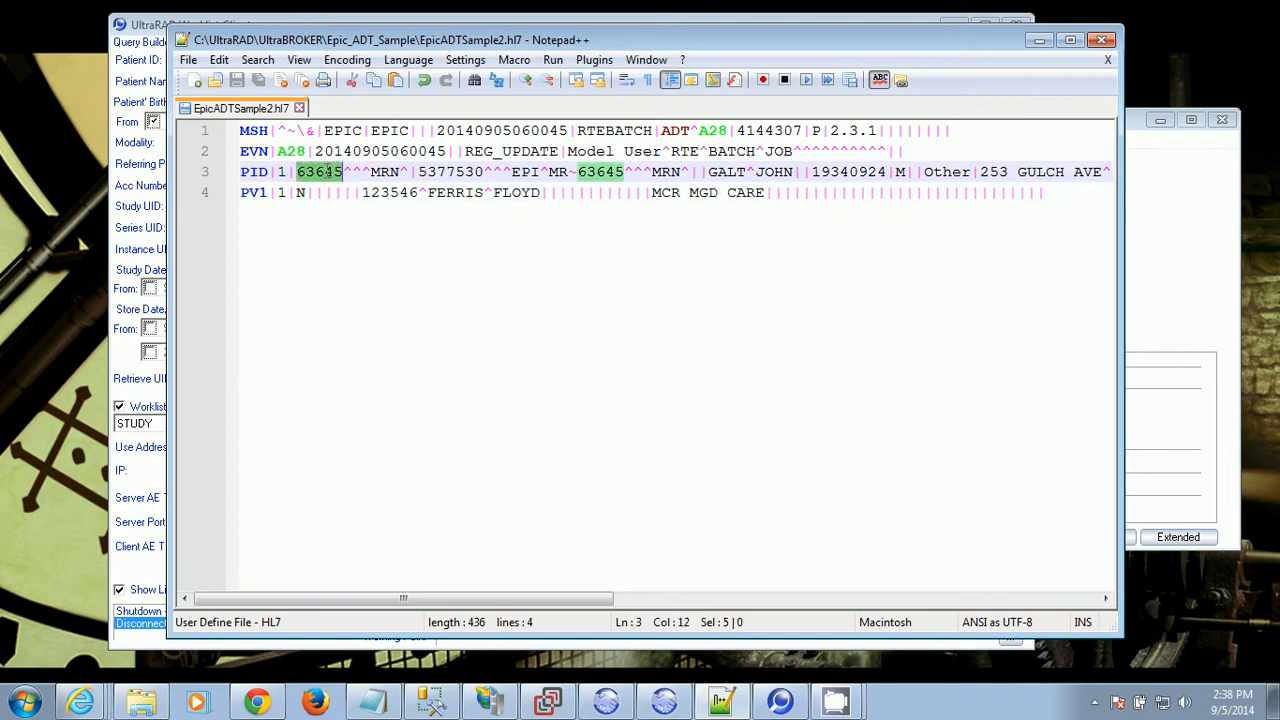
triple_click(440, 172)
click(440, 172)
double_click(440, 172)
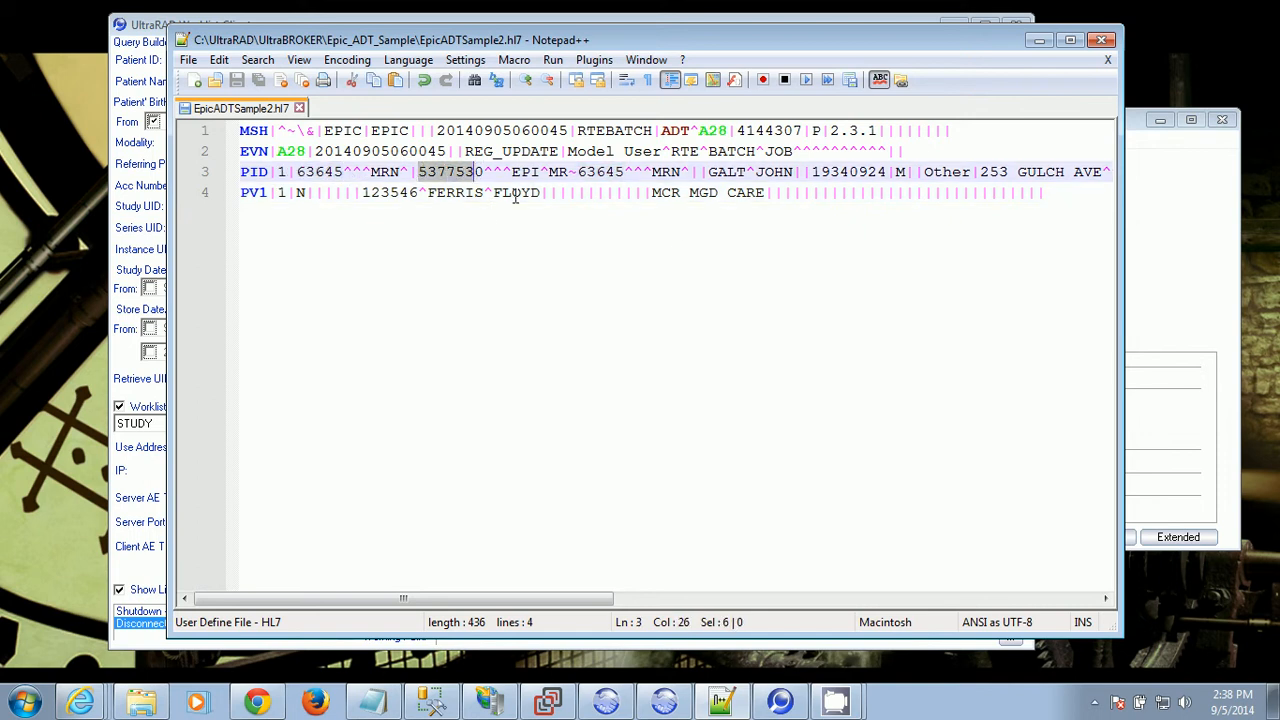
Examine the patient's name, birth date, sex, race and address fields in the PID segment.
drag(708, 172, 818, 178)
click(830, 172)
click(906, 172)
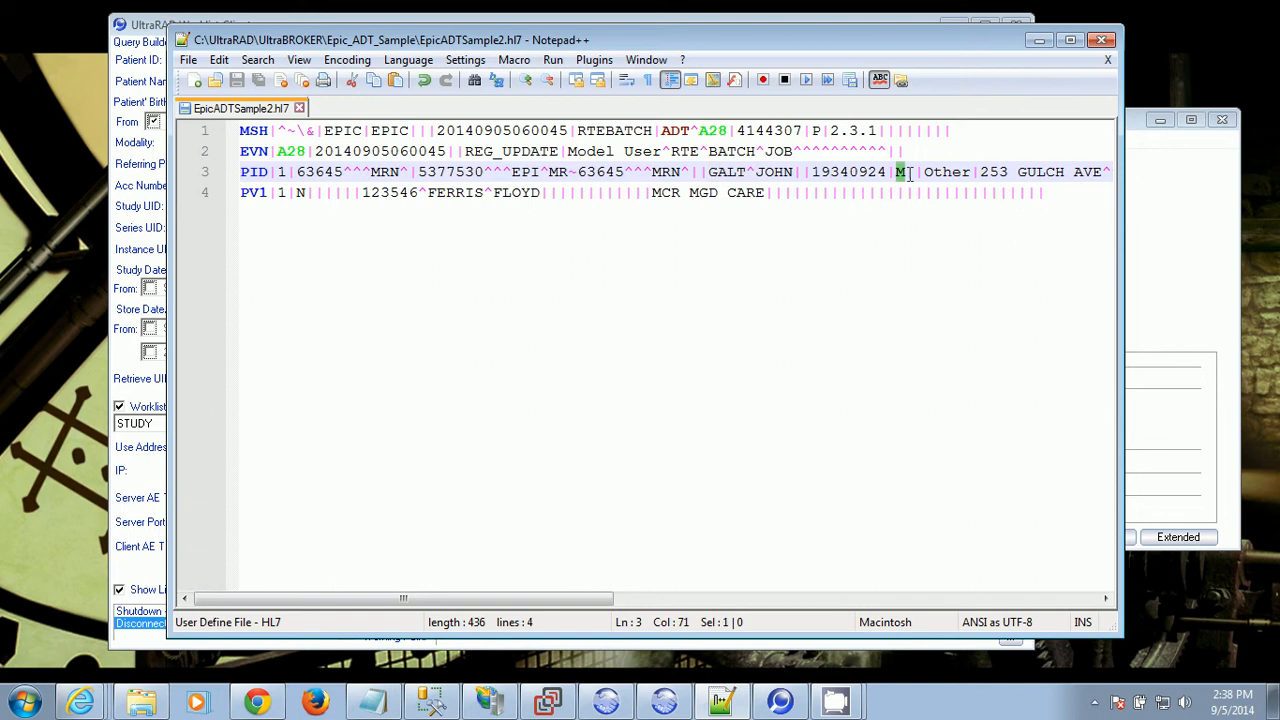
click(962, 172)
drag(998, 172, 1050, 172)
click(1046, 172)
Examine the physician and MCR MGD CARE fields in the PV1 segment, and move the Notepad++ window out of view.
drag(362, 193, 550, 197)
click(668, 192)
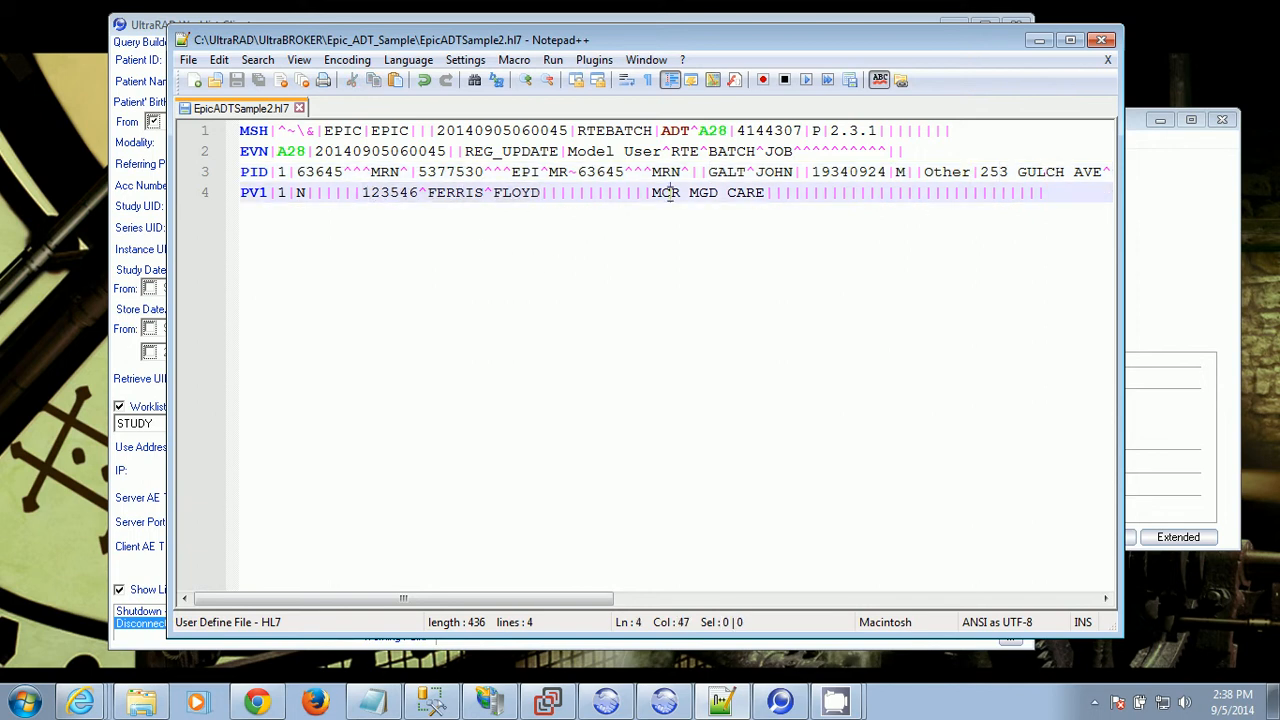
click(755, 192)
drag(992, 42, 0, 100)
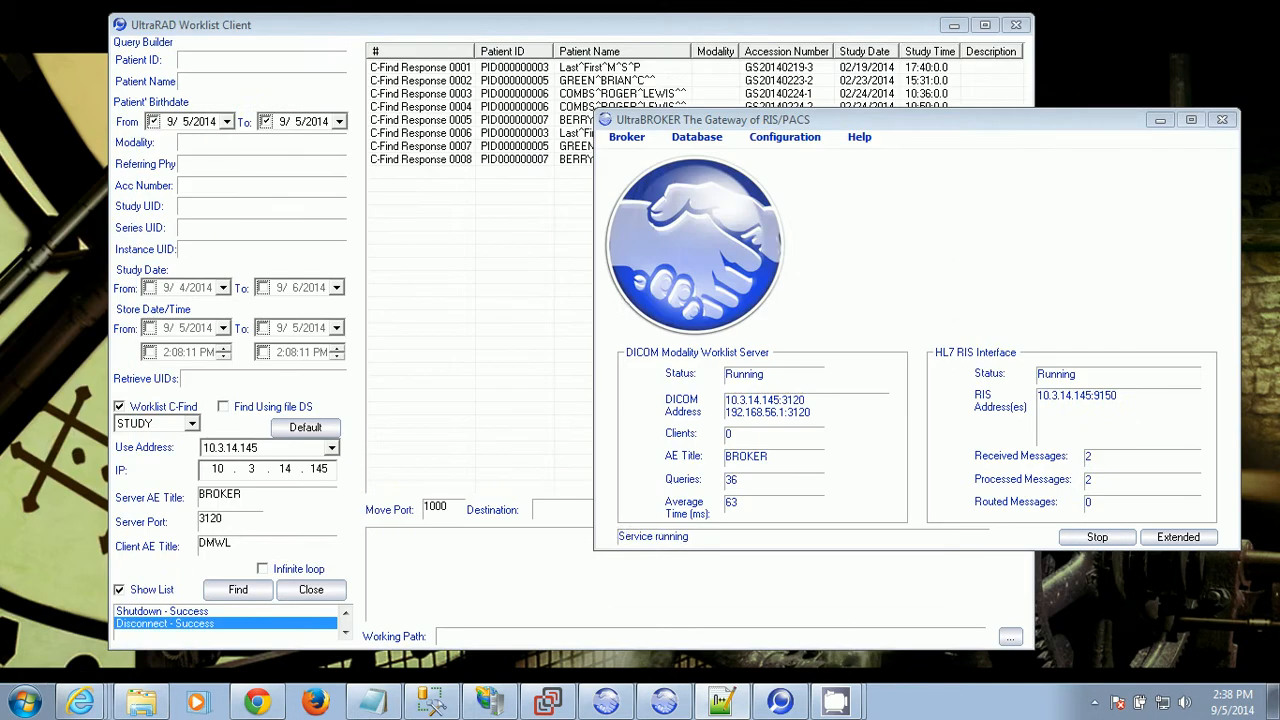
Minimize the worklist client and bring up the UltraRAD HL7 Send Utility next to the UltraBROKER window.
drag(922, 117, 748, 163)
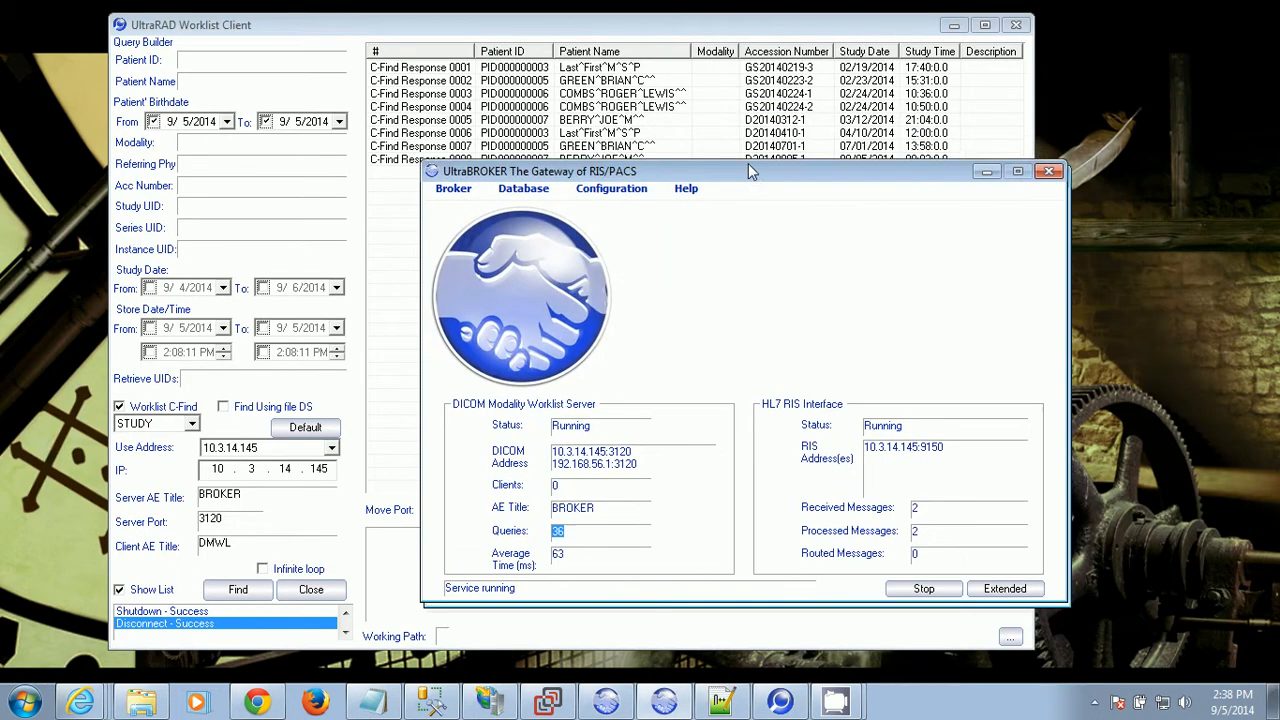
click(950, 27)
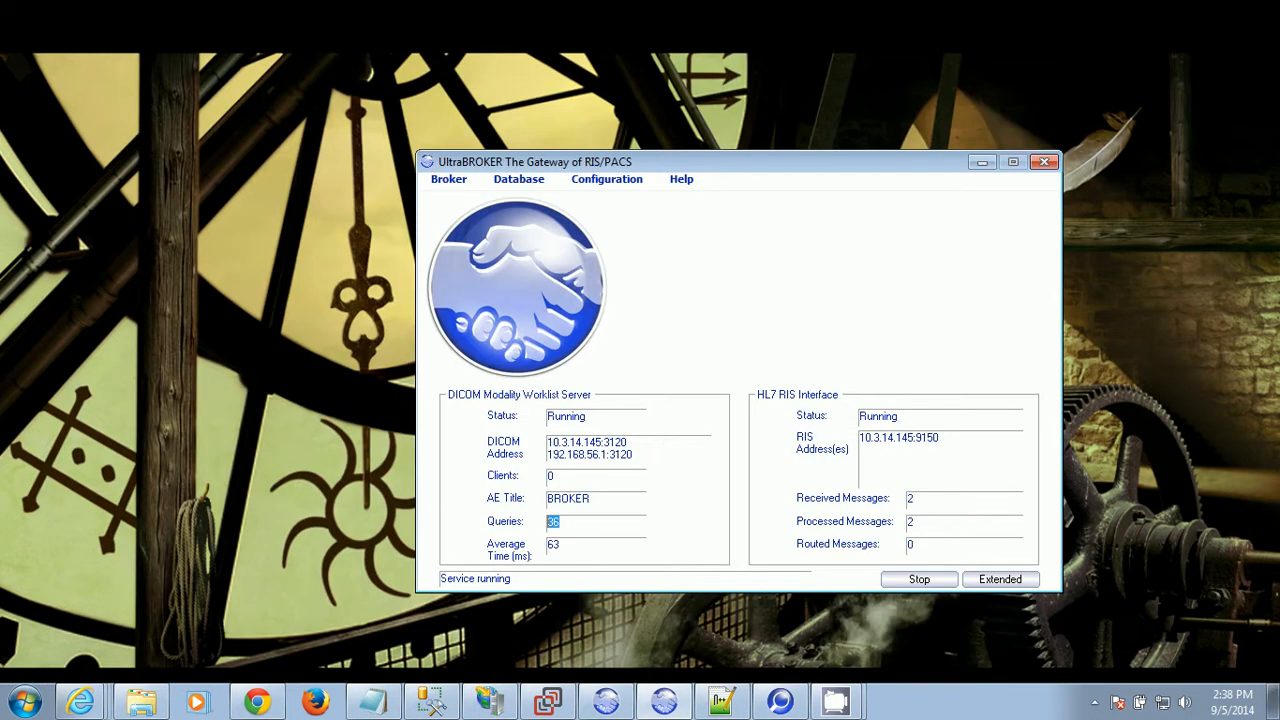
click(606, 701)
drag(321, 127, 295, 68)
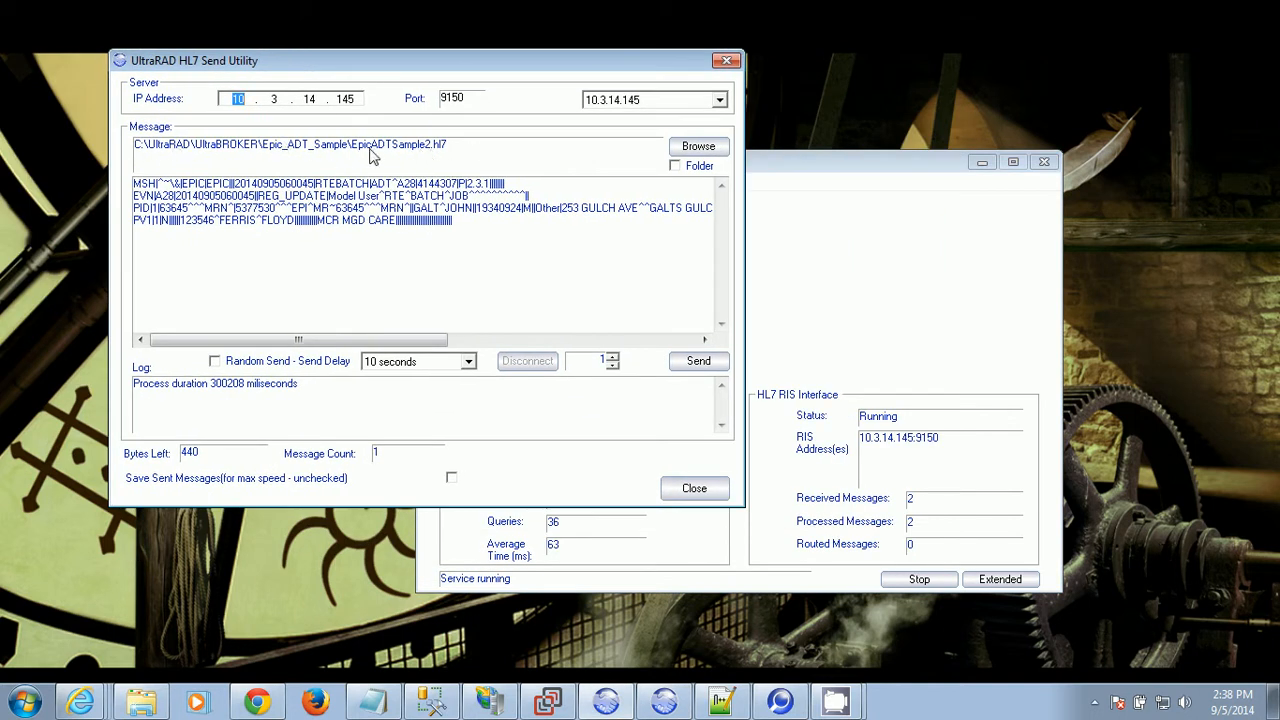
Send the EpicADTSample2.hl7 message to 10.3.14.145 on port 9150 and check UltraBROKER's received messages counter.
click(498, 240)
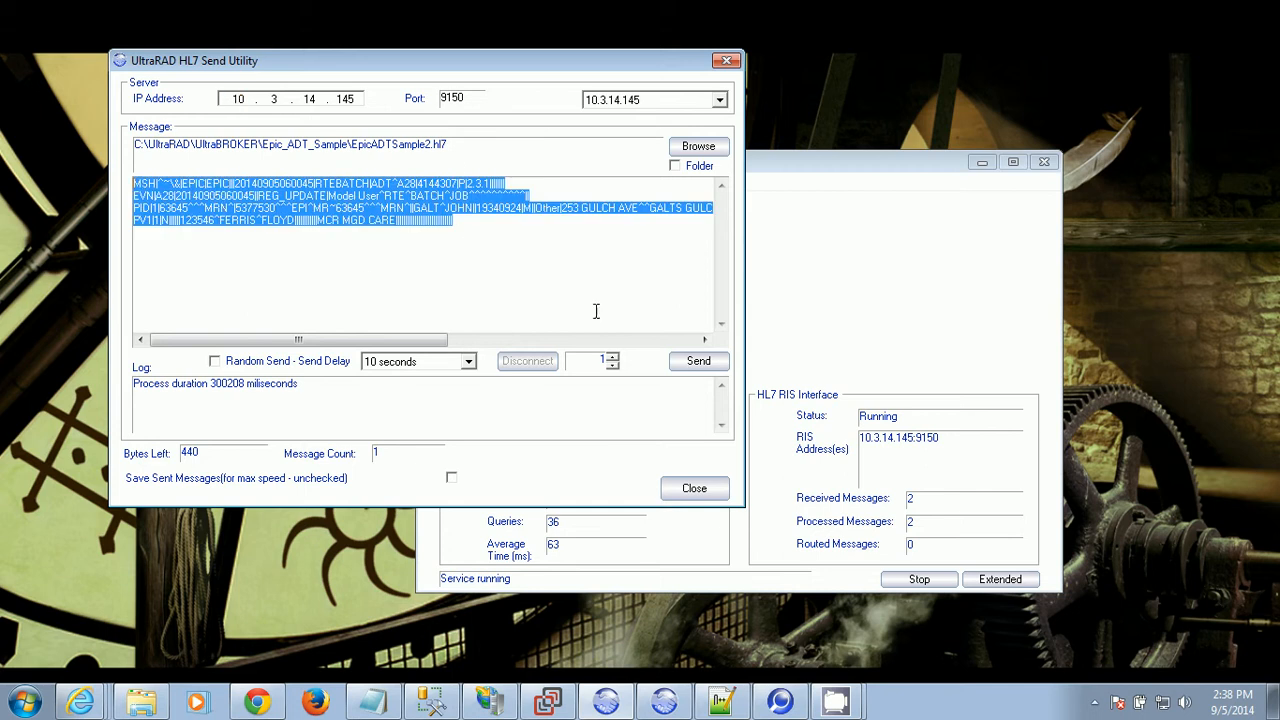
click(699, 361)
click(900, 498)
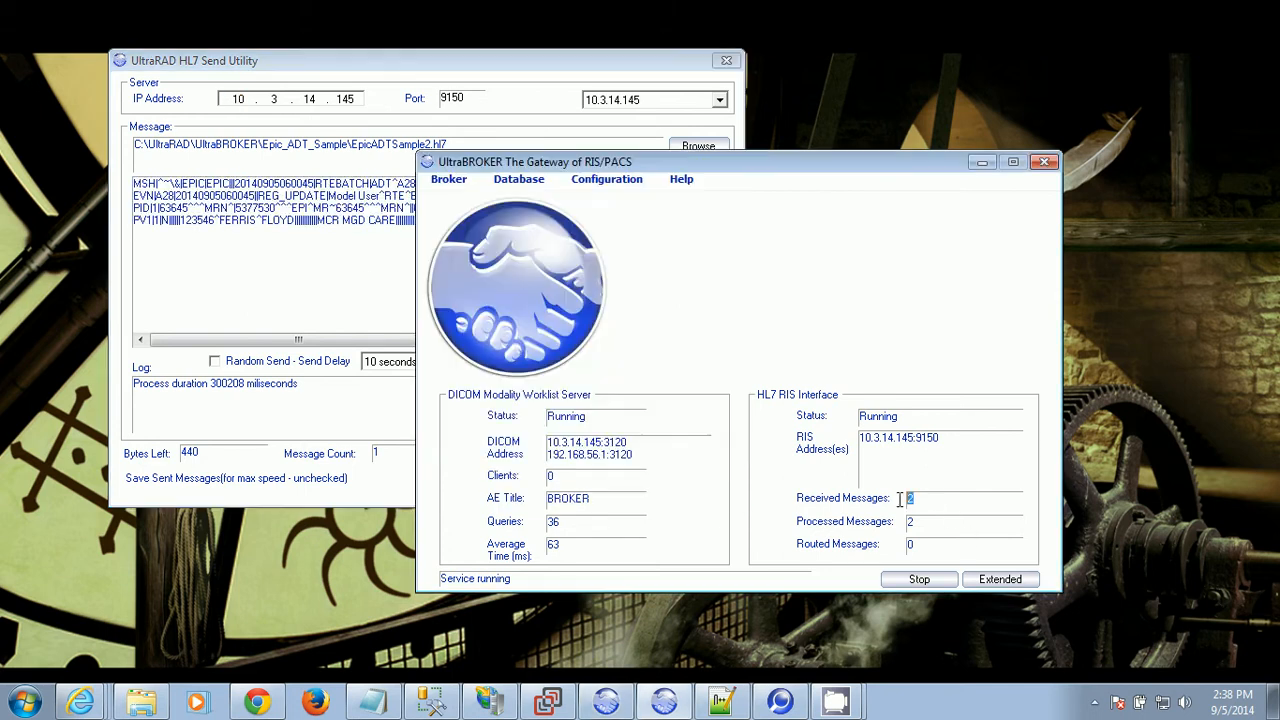
Resend the EpicADTSample2.hl7 message and check UltraBROKER's received and processed message counters.
click(568, 90)
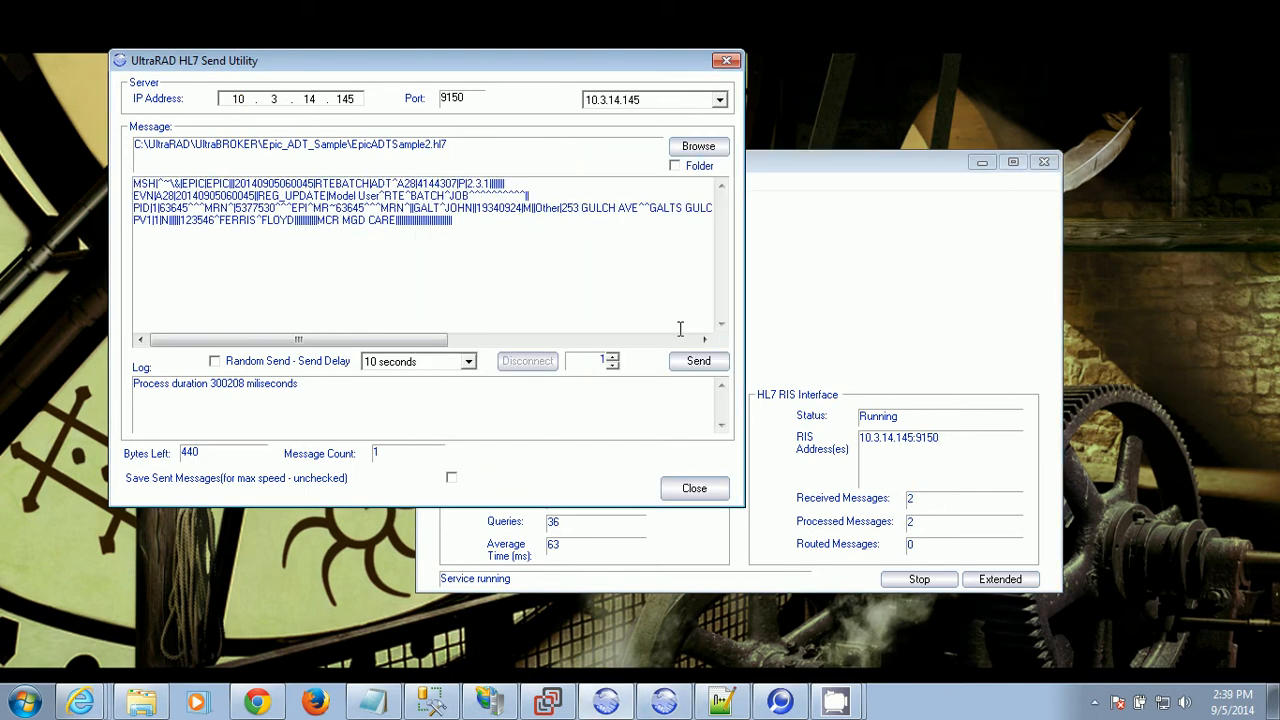
click(699, 361)
click(933, 503)
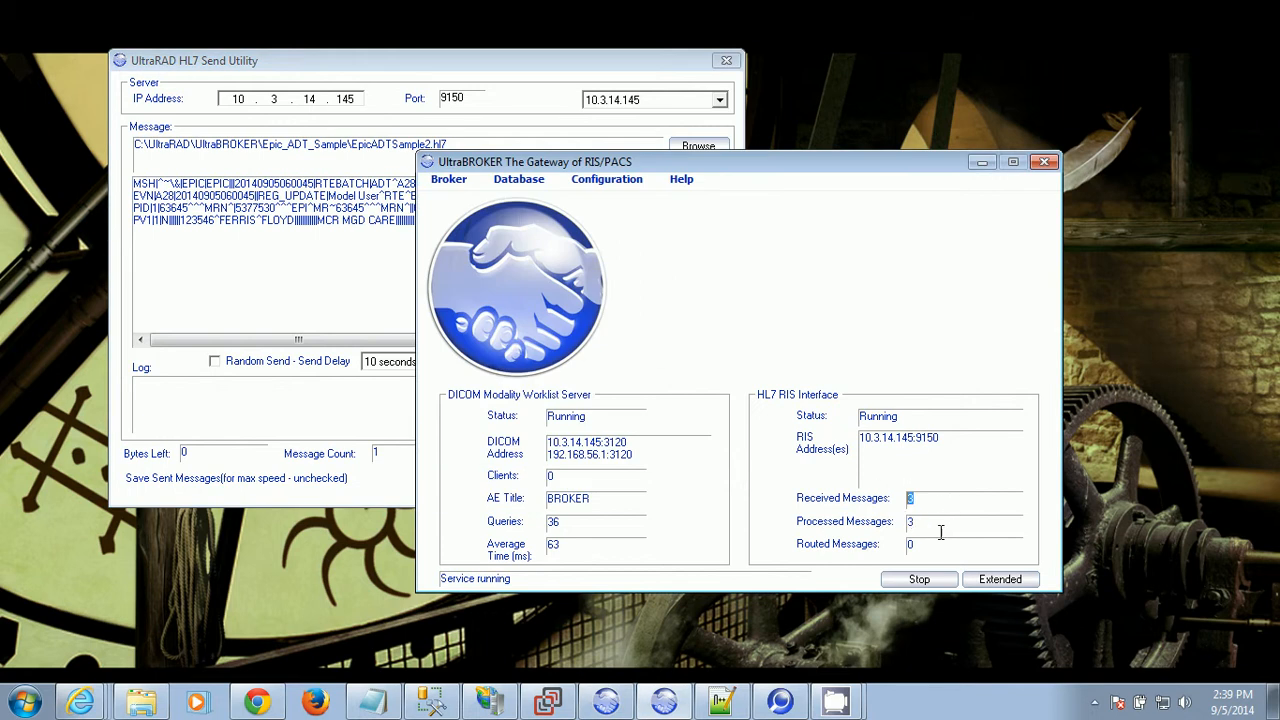
key(Tab)
Open UltraBROKER's procedures list and highlight the patient's name in the sent HL7 message for comparison.
click(518, 180)
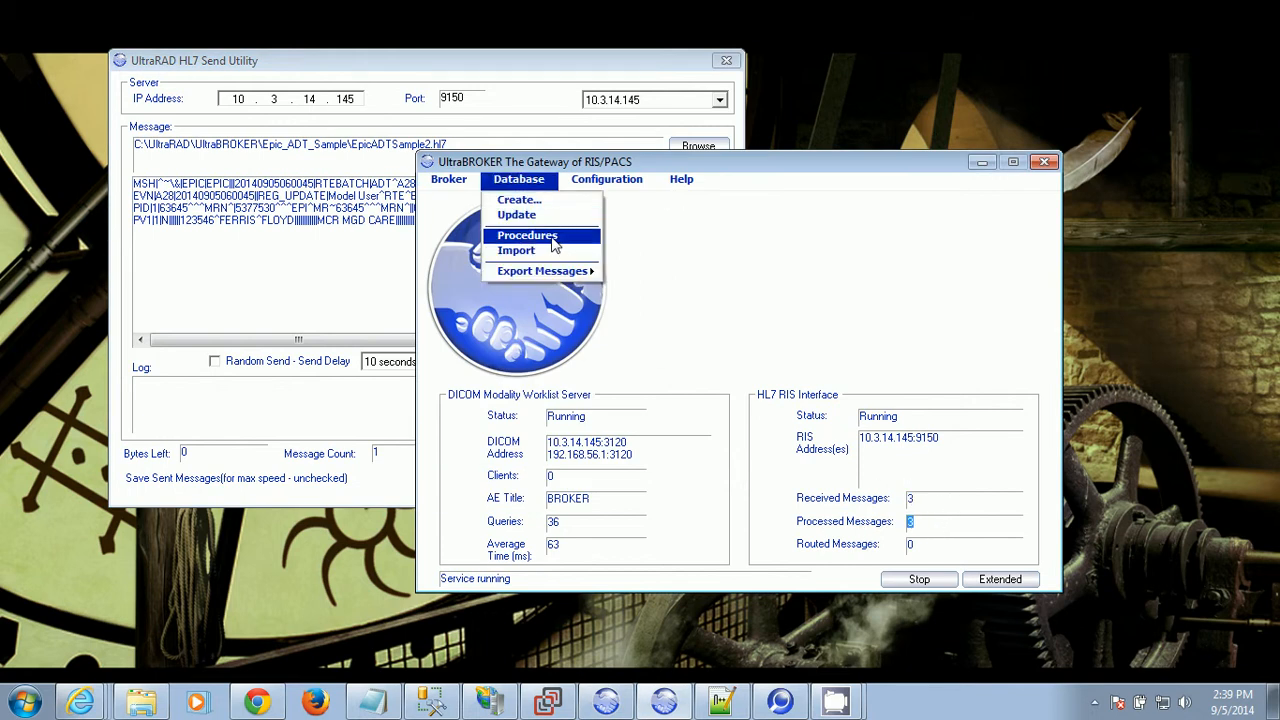
click(552, 237)
click(980, 580)
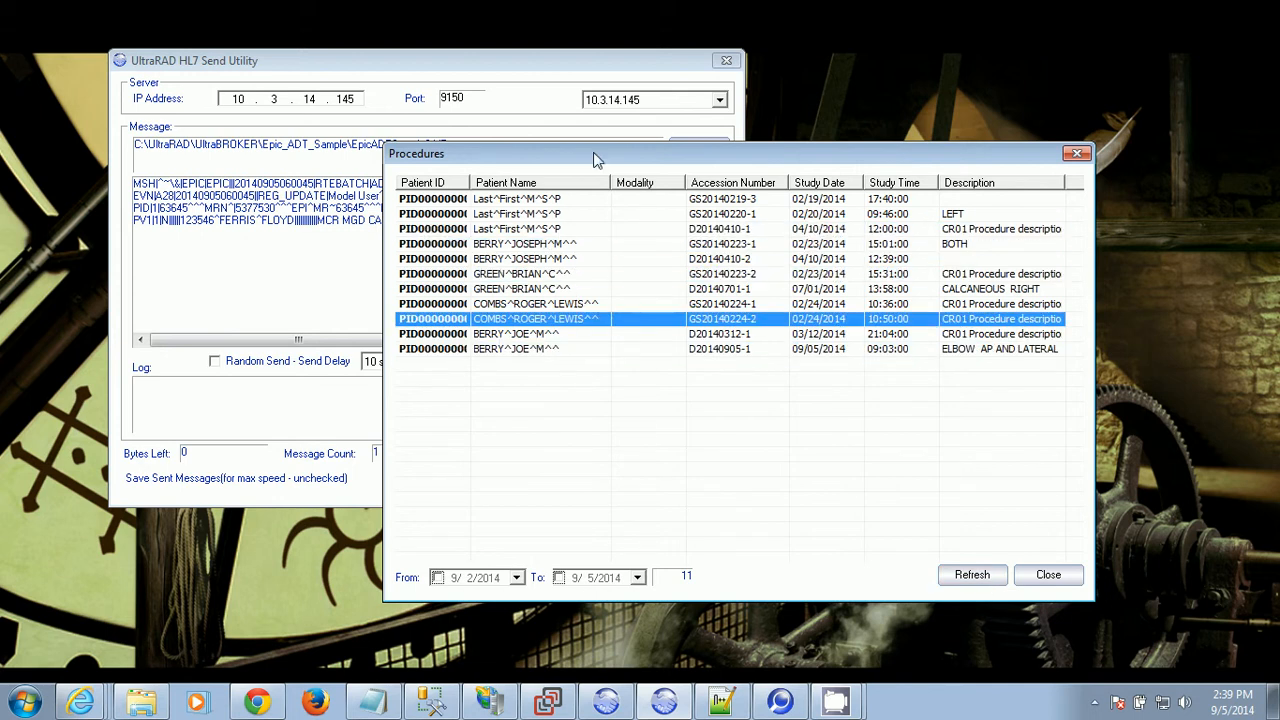
drag(597, 157, 609, 276)
click(345, 190)
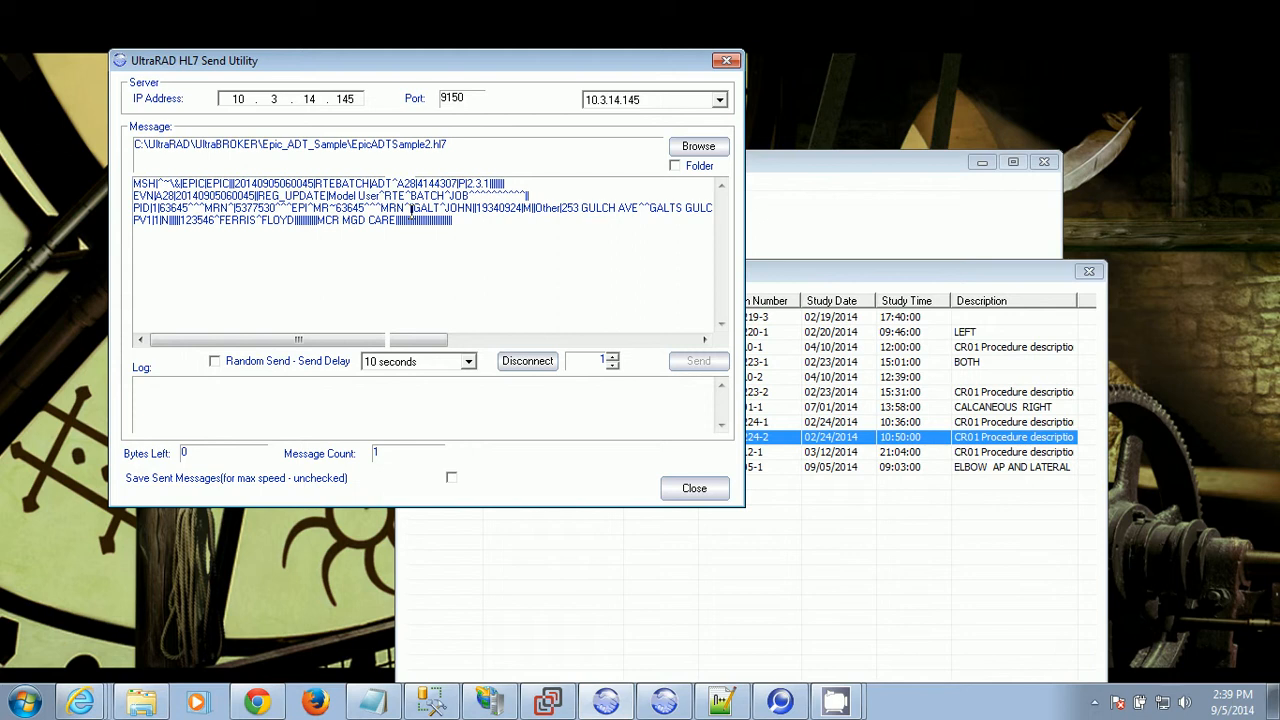
drag(414, 208, 468, 213)
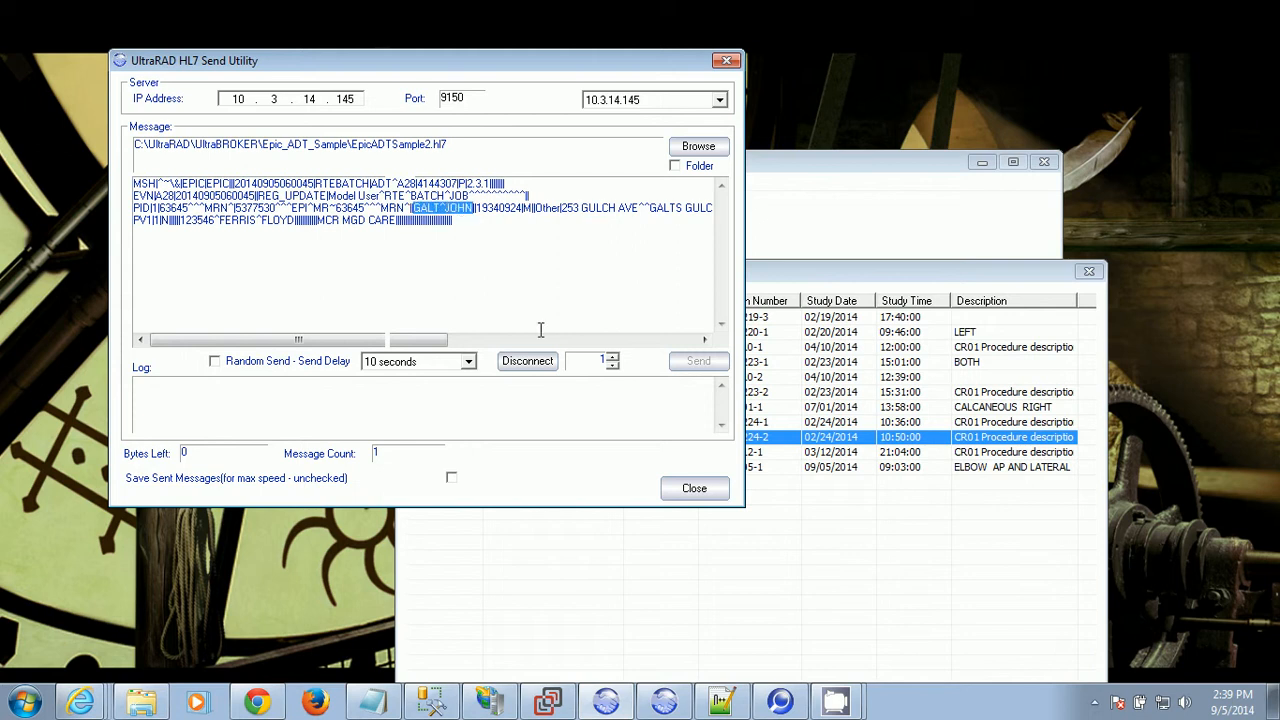
click(843, 277)
drag(843, 277, 831, 126)
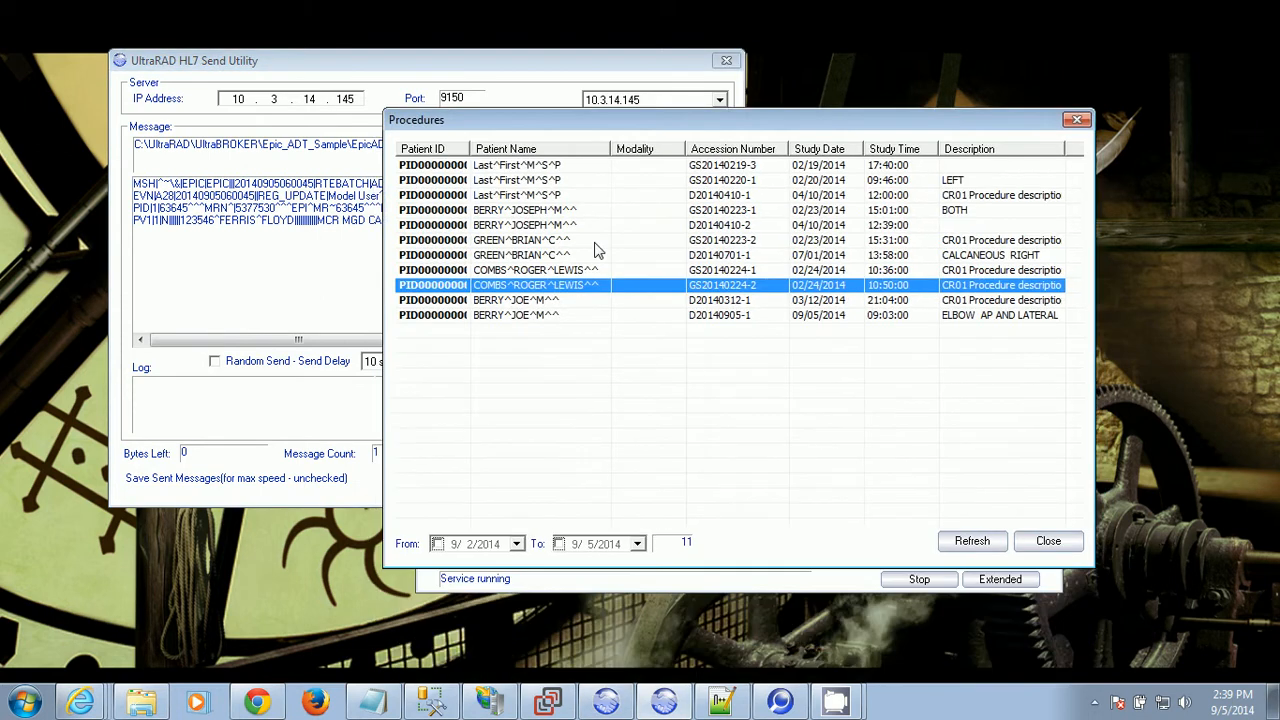
Look through the procedures list for an entry belonging to the sent message's patient, and close the list.
click(587, 315)
click(576, 226)
click(575, 197)
click(571, 302)
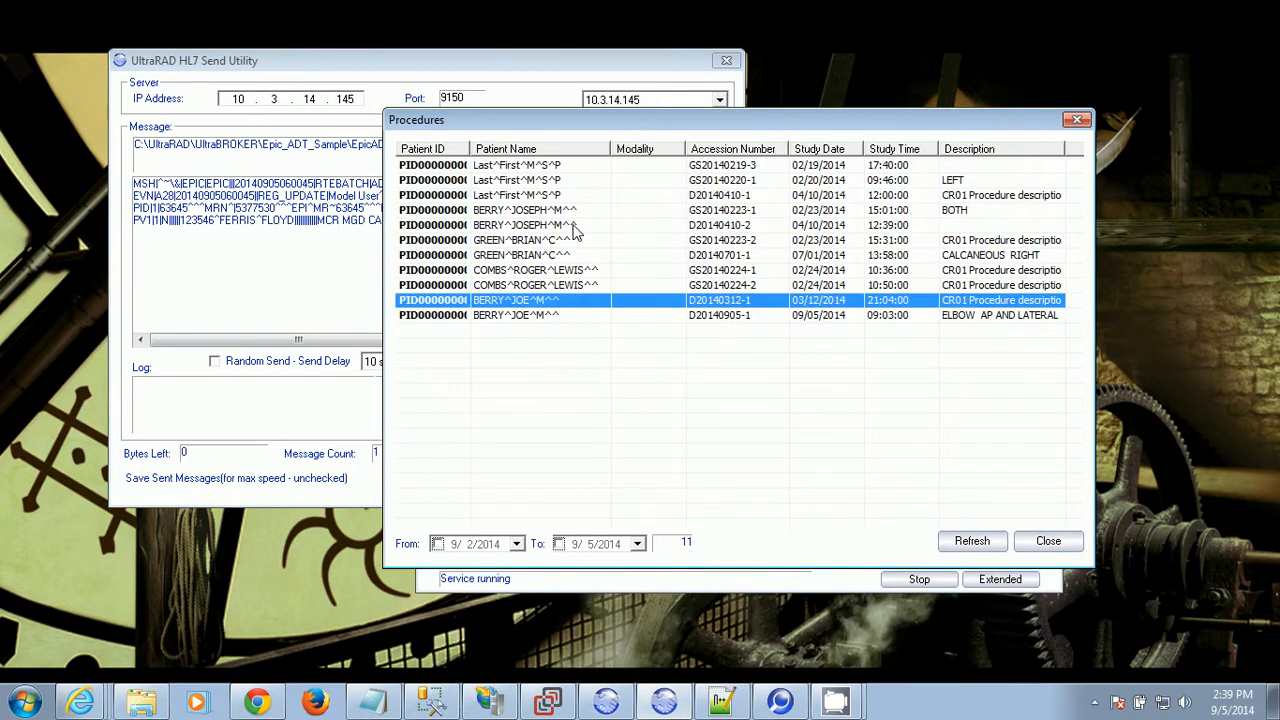
click(575, 210)
click(575, 255)
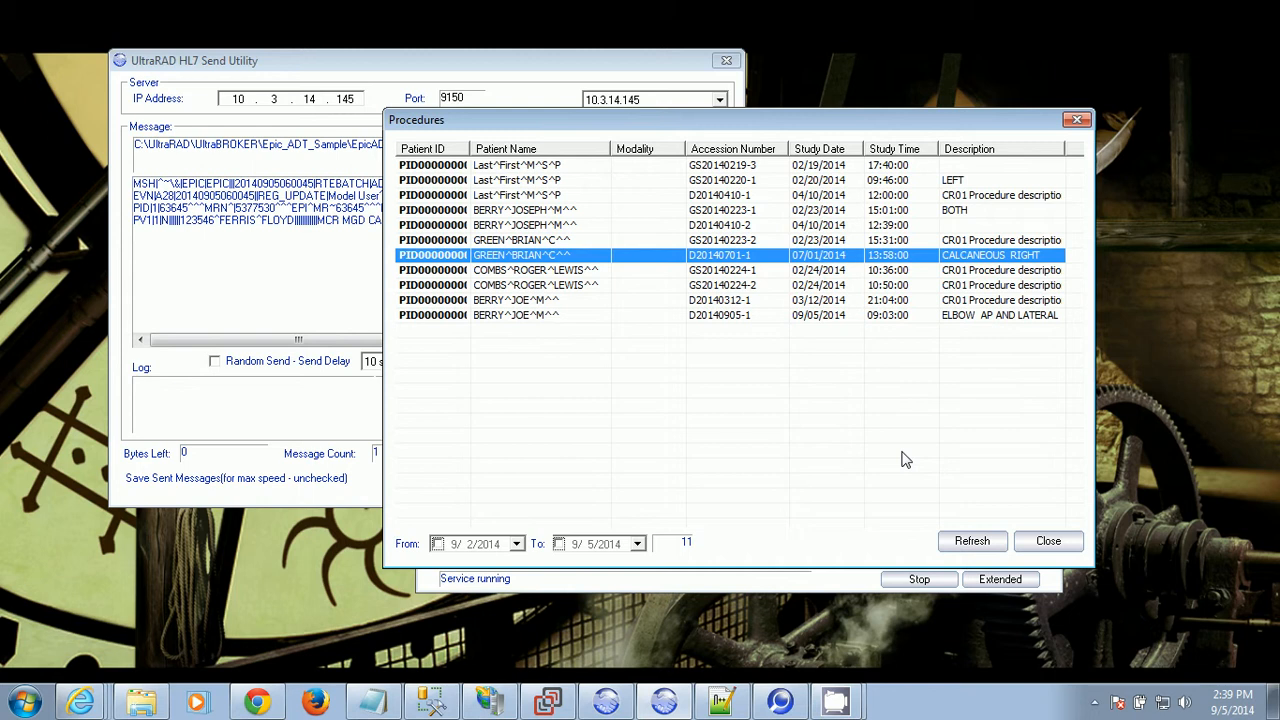
click(1050, 541)
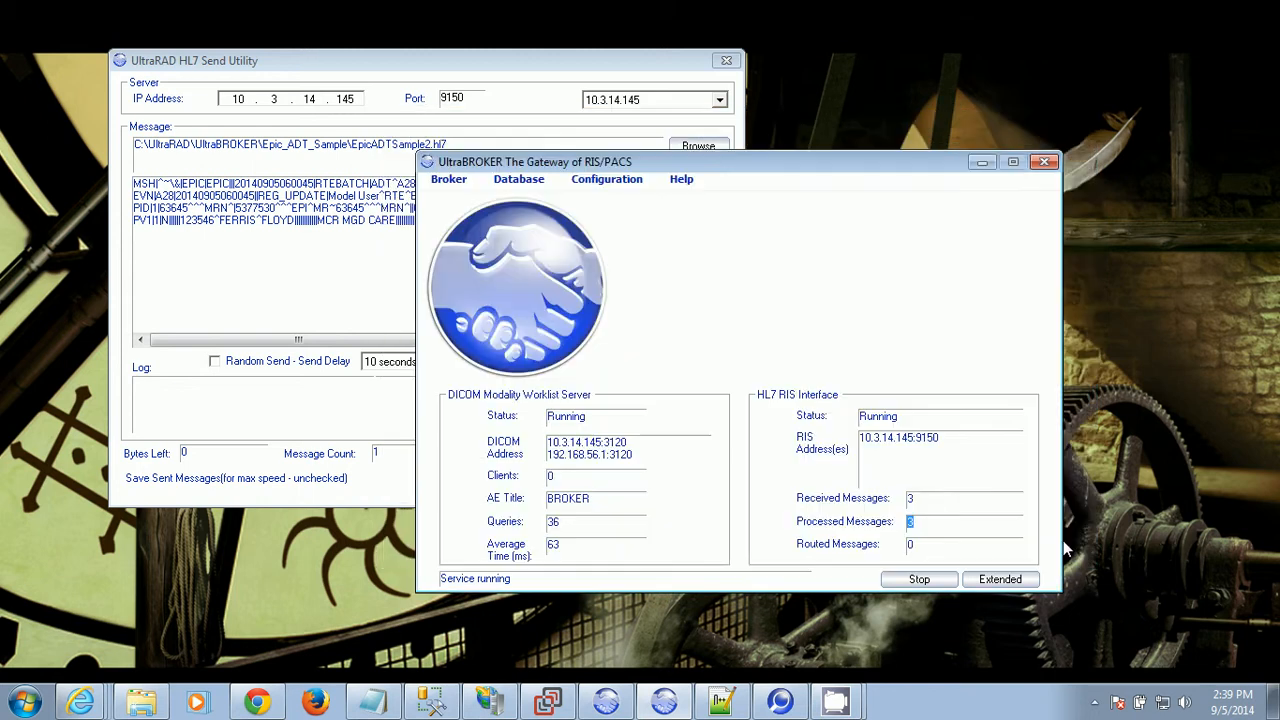
Switch to the UltraBROKER Order Entry page in Internet Explorer and log in with the saved admin account.
click(654, 60)
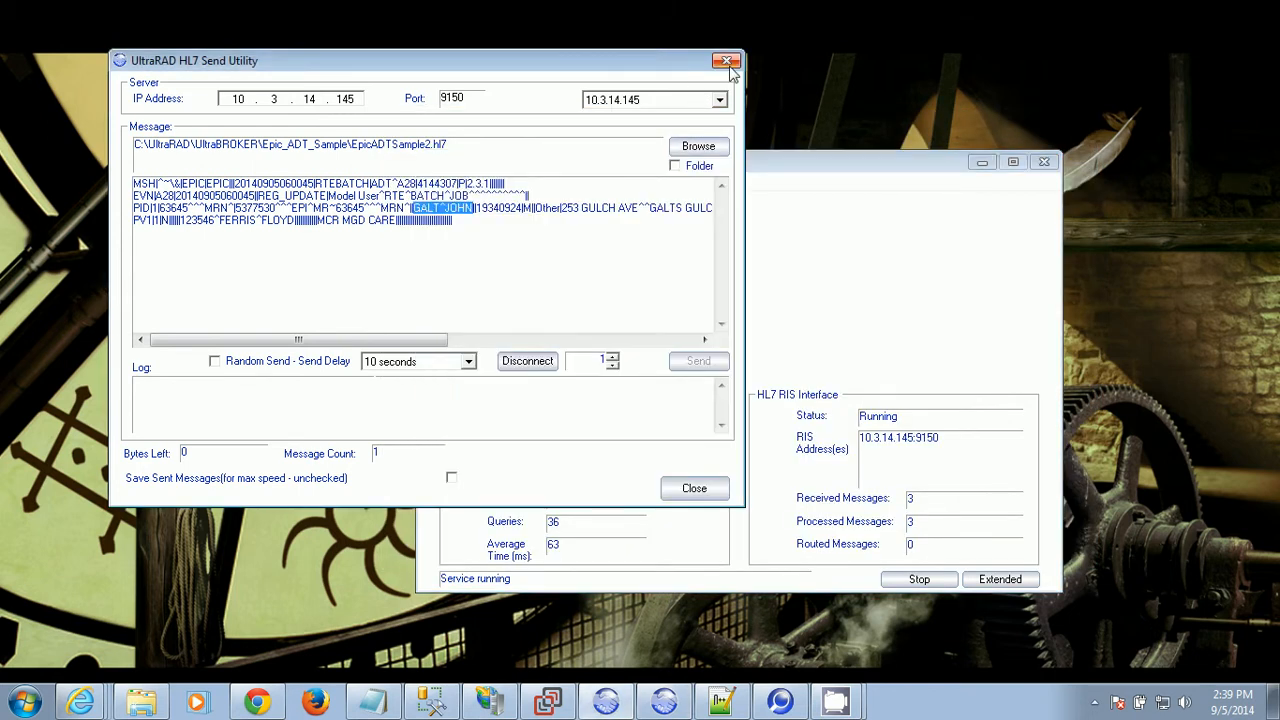
drag(716, 60, 580, 20)
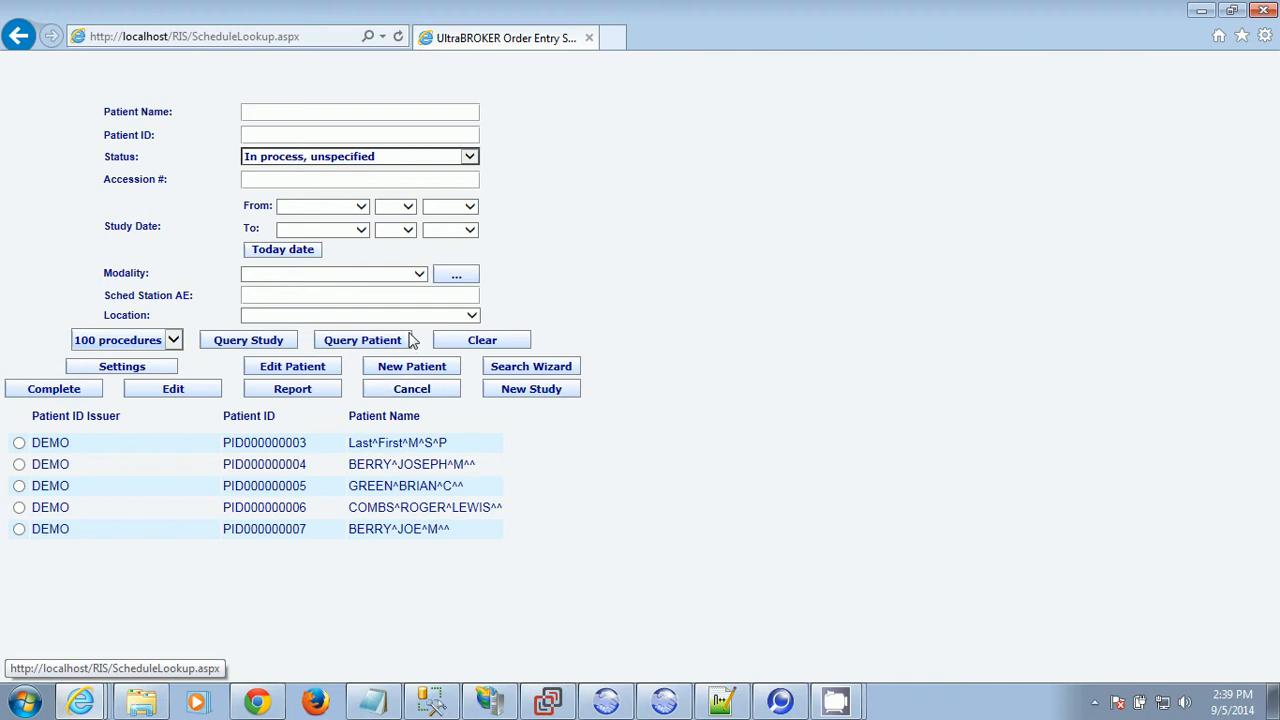
click(373, 345)
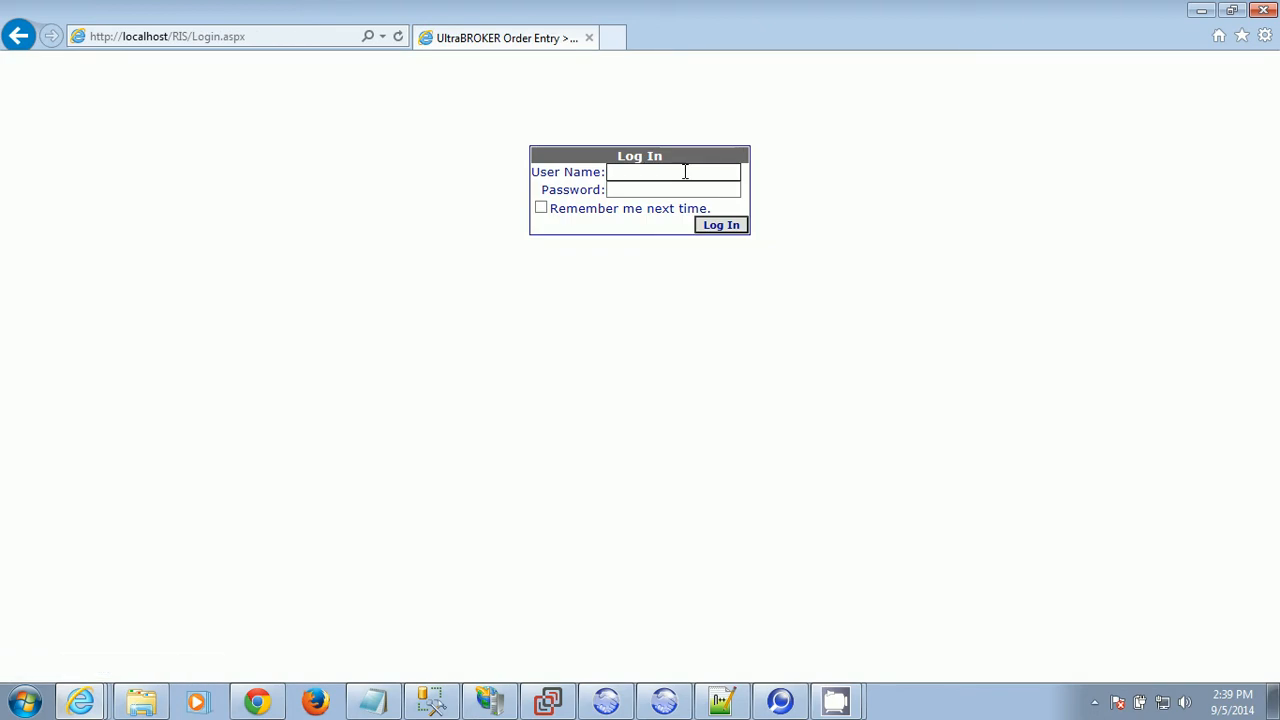
click(686, 171)
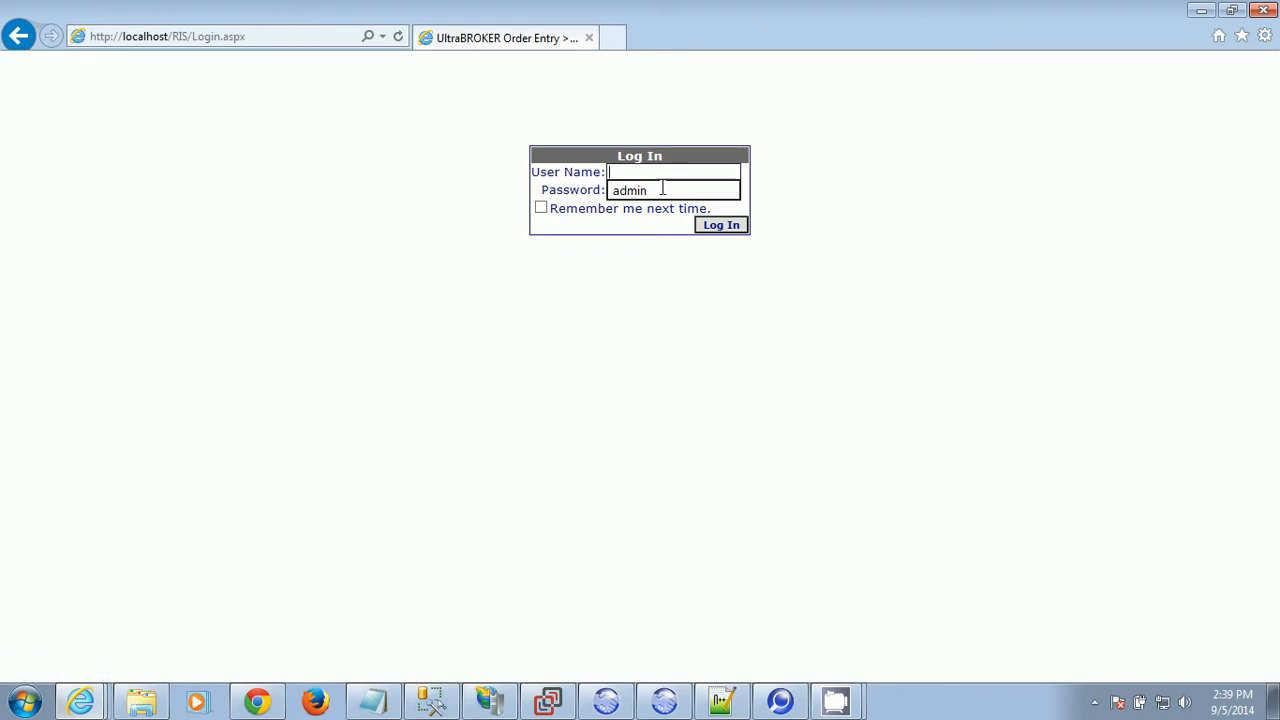
click(657, 191)
click(717, 226)
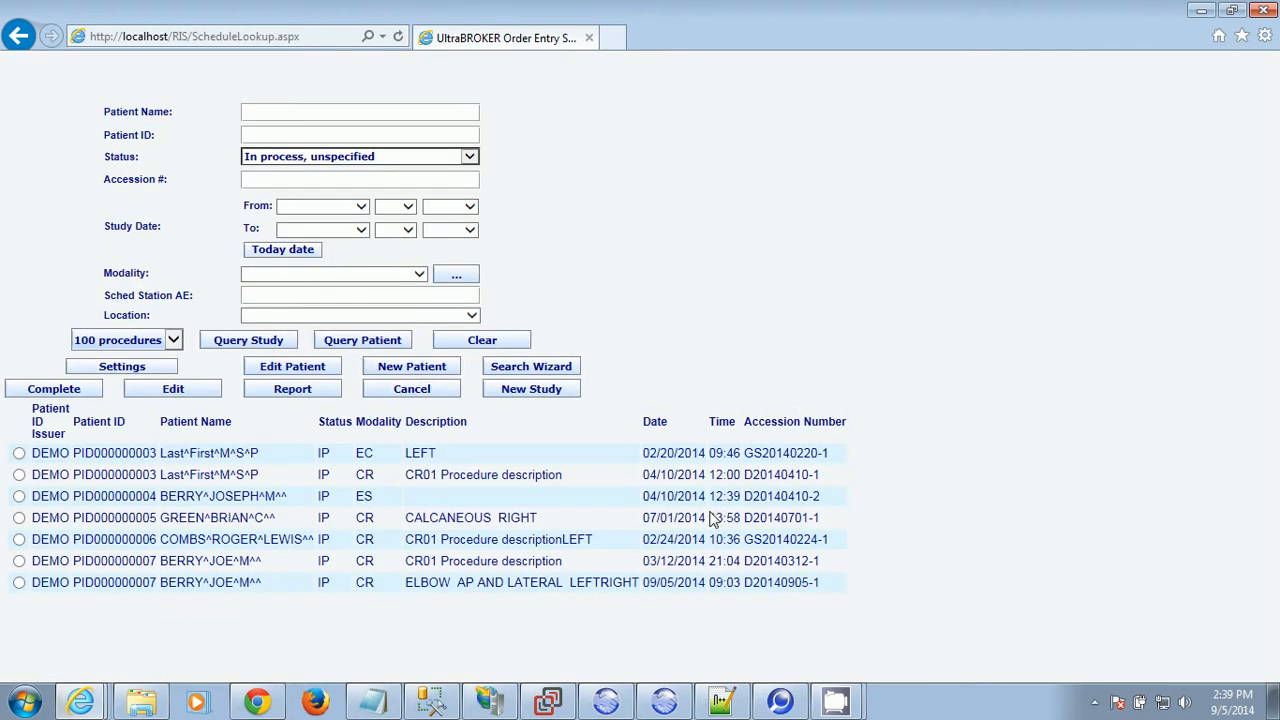
Query all patients and examine the EPIC record's issuer, patient ID and patient name.
click(364, 340)
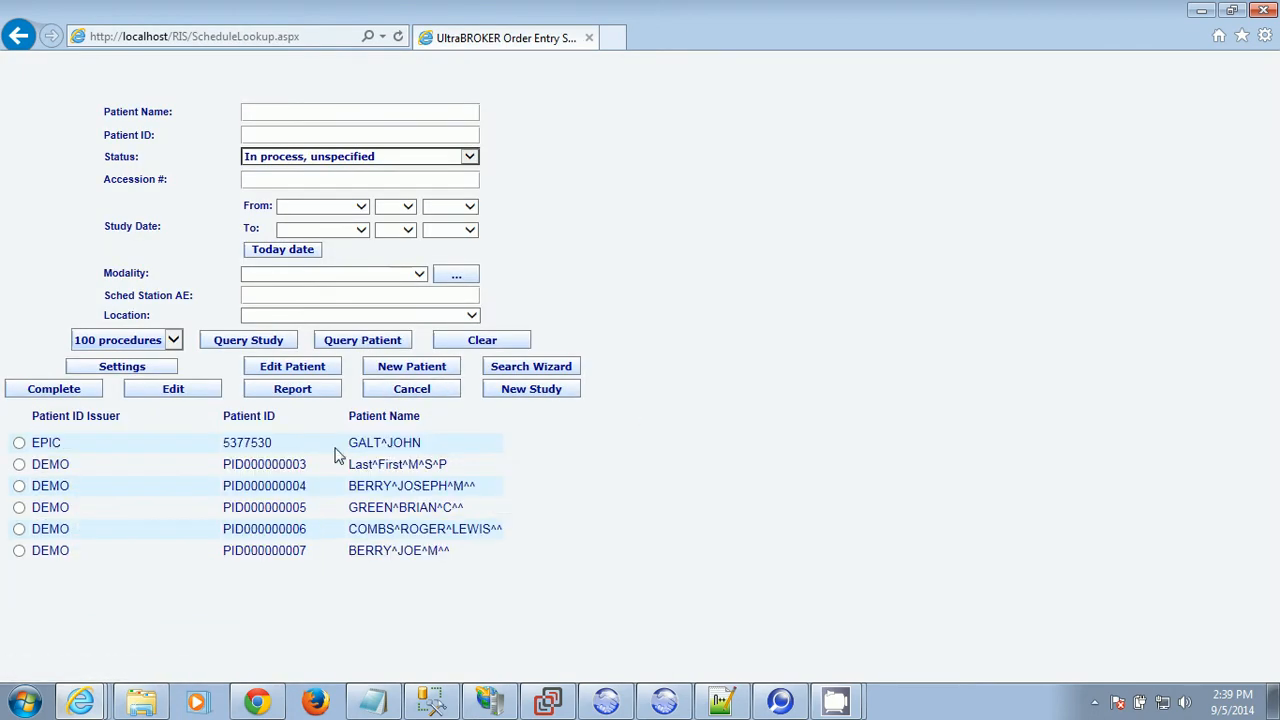
drag(432, 444, 65, 455)
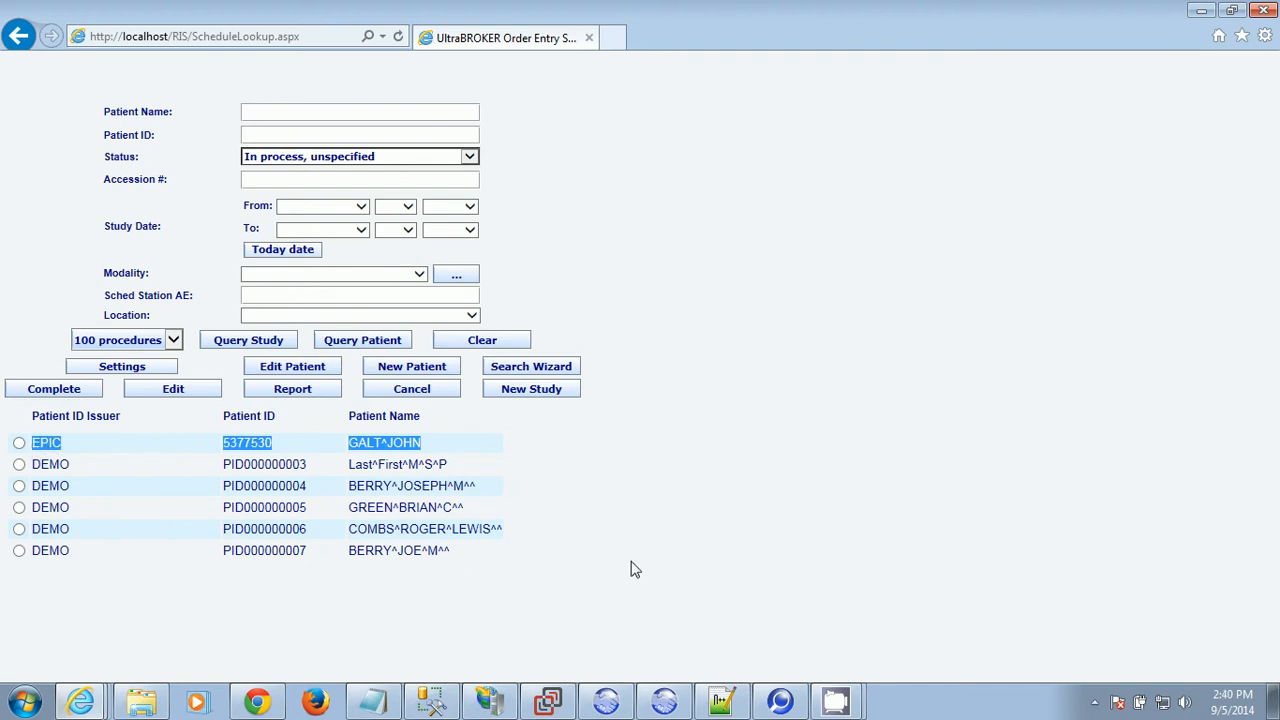
drag(443, 452, 60, 458)
click(268, 528)
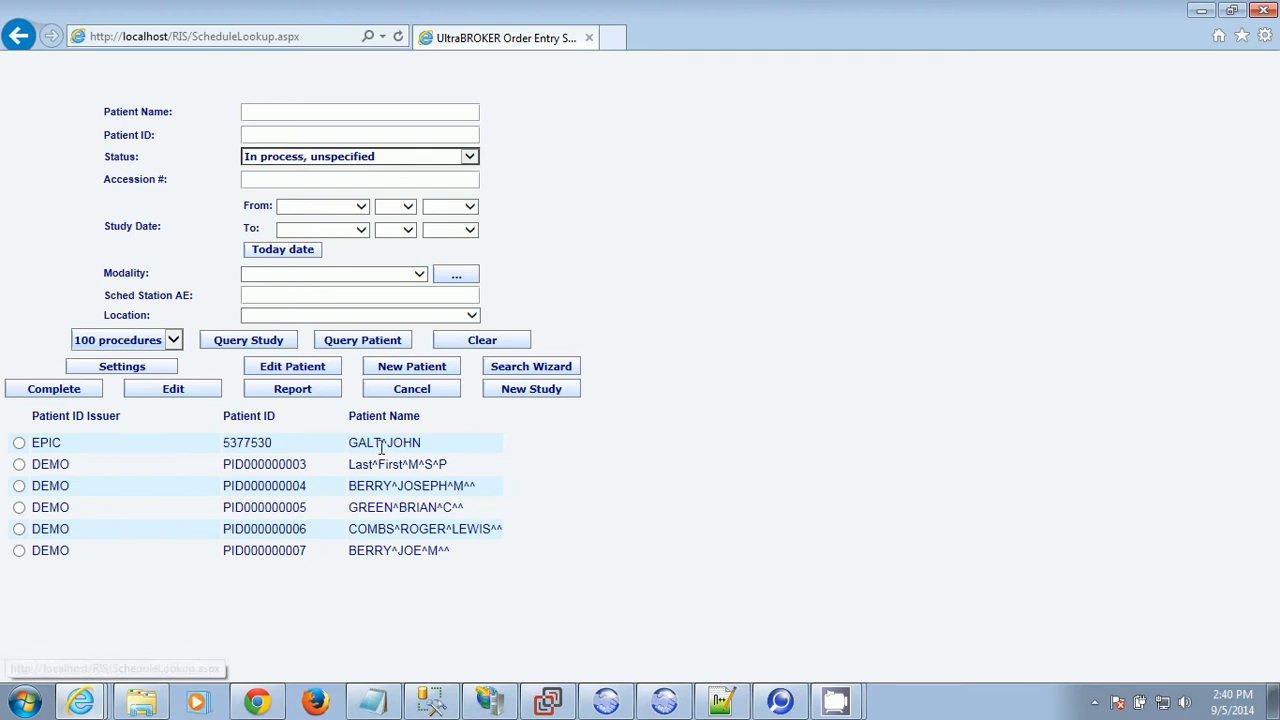
drag(414, 441, 270, 446)
click(270, 446)
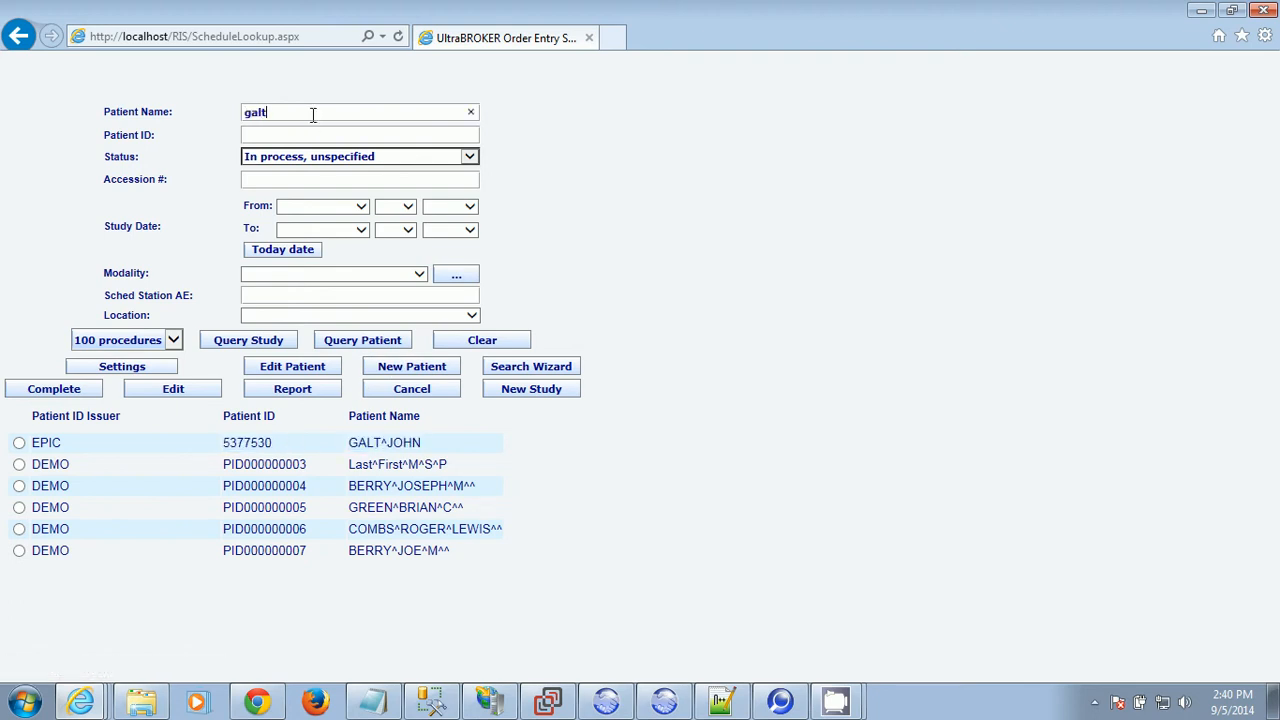
Query patients by the EPIC patient's last name, select the matching record and start a new study for it.
click(378, 345)
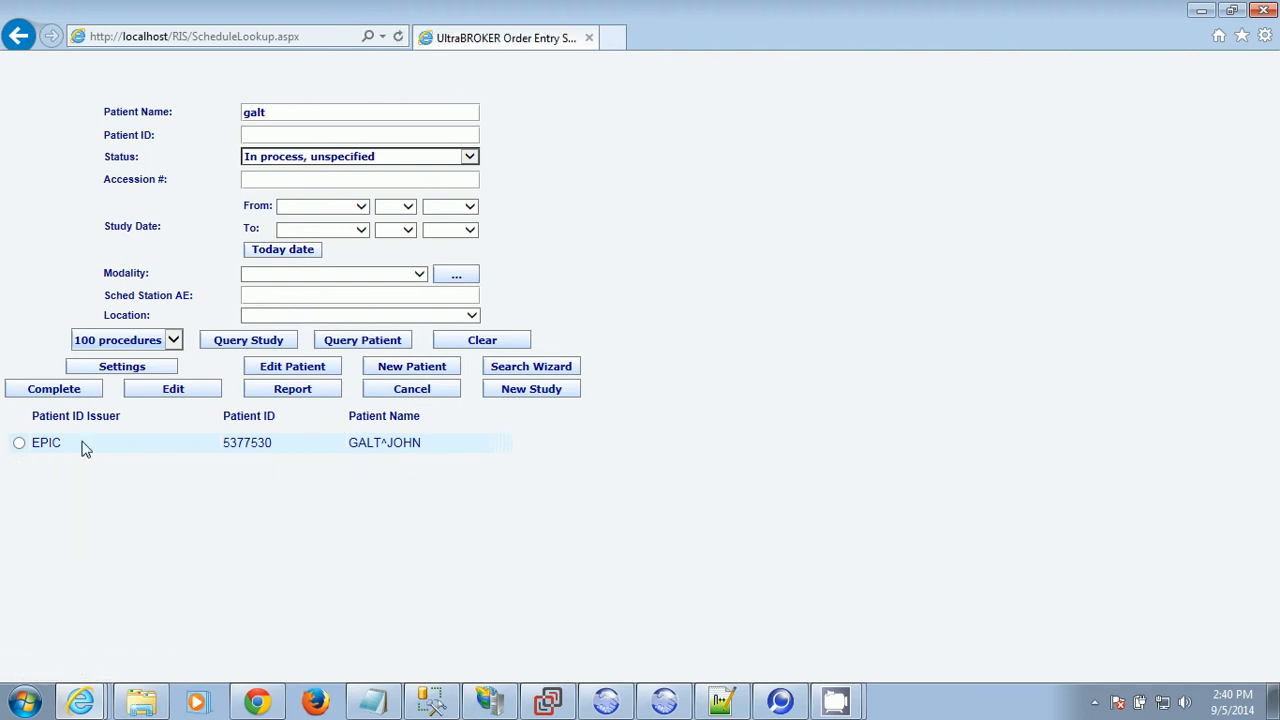
click(19, 443)
drag(281, 444, 223, 443)
click(88, 457)
click(492, 392)
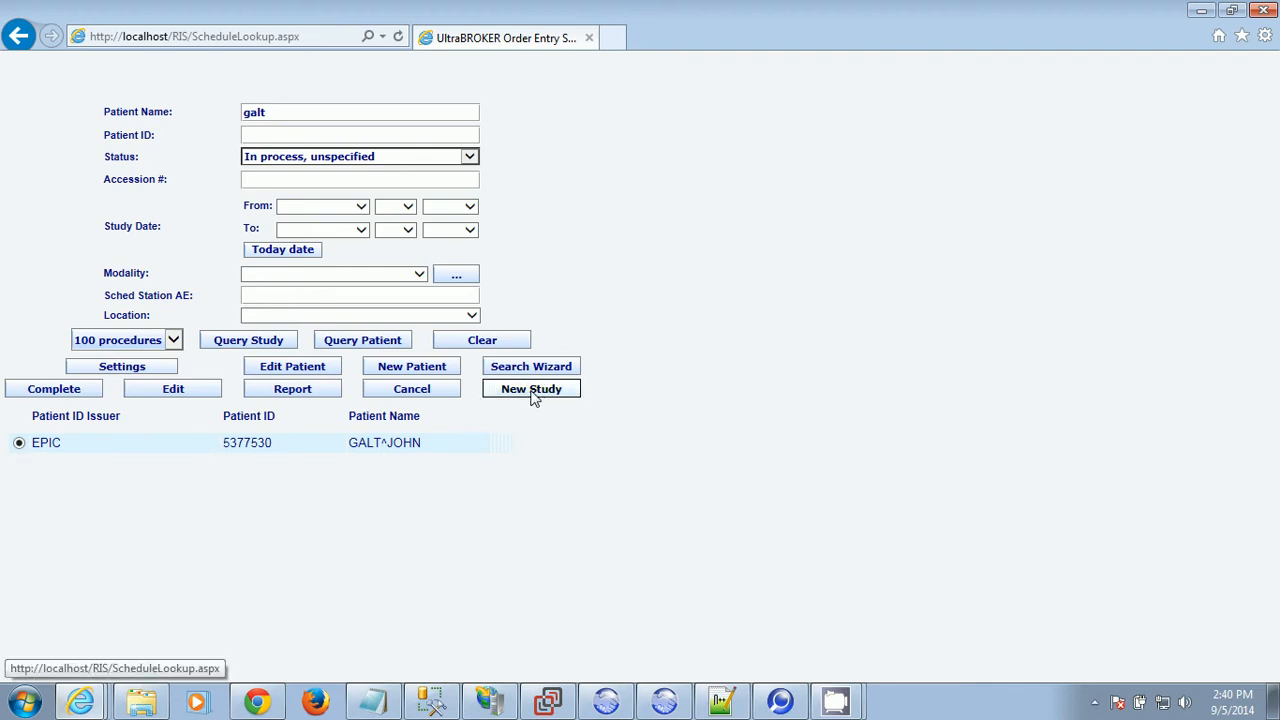
click(533, 395)
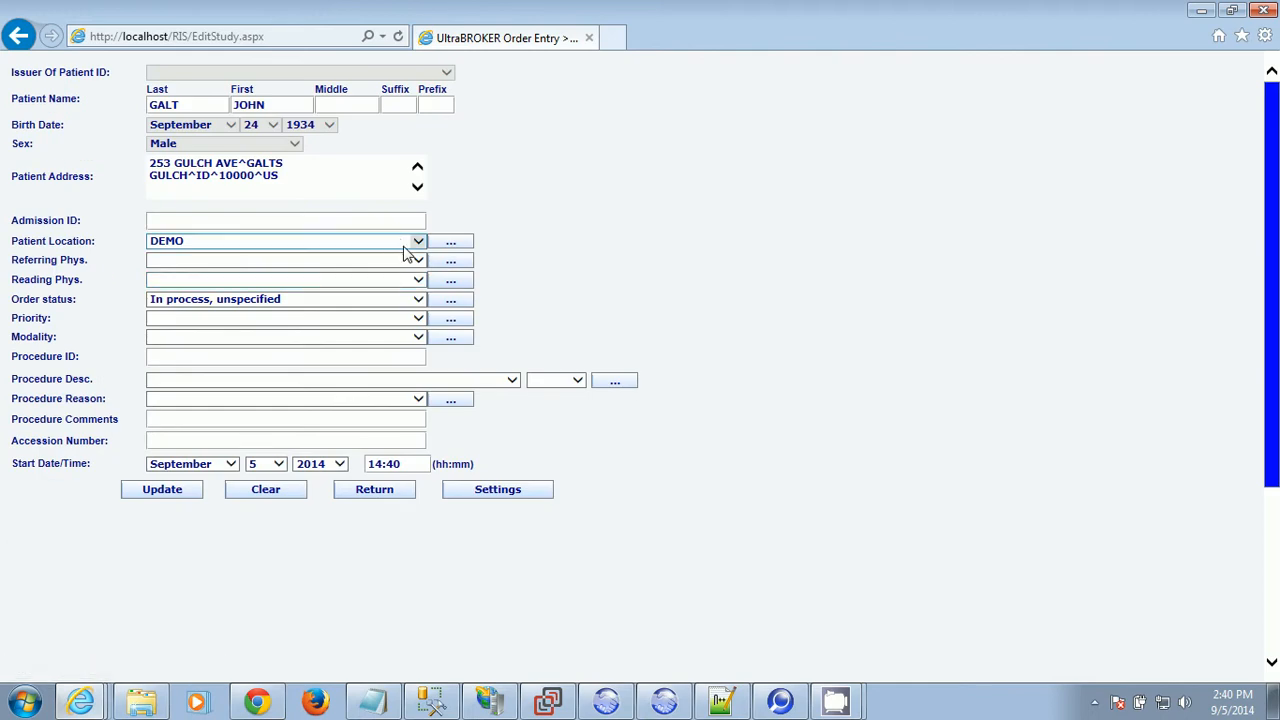
Set the study's referring physician to DEMO REFERRING and its reading physician to DEMO READING PHYS.
click(410, 259)
click(405, 272)
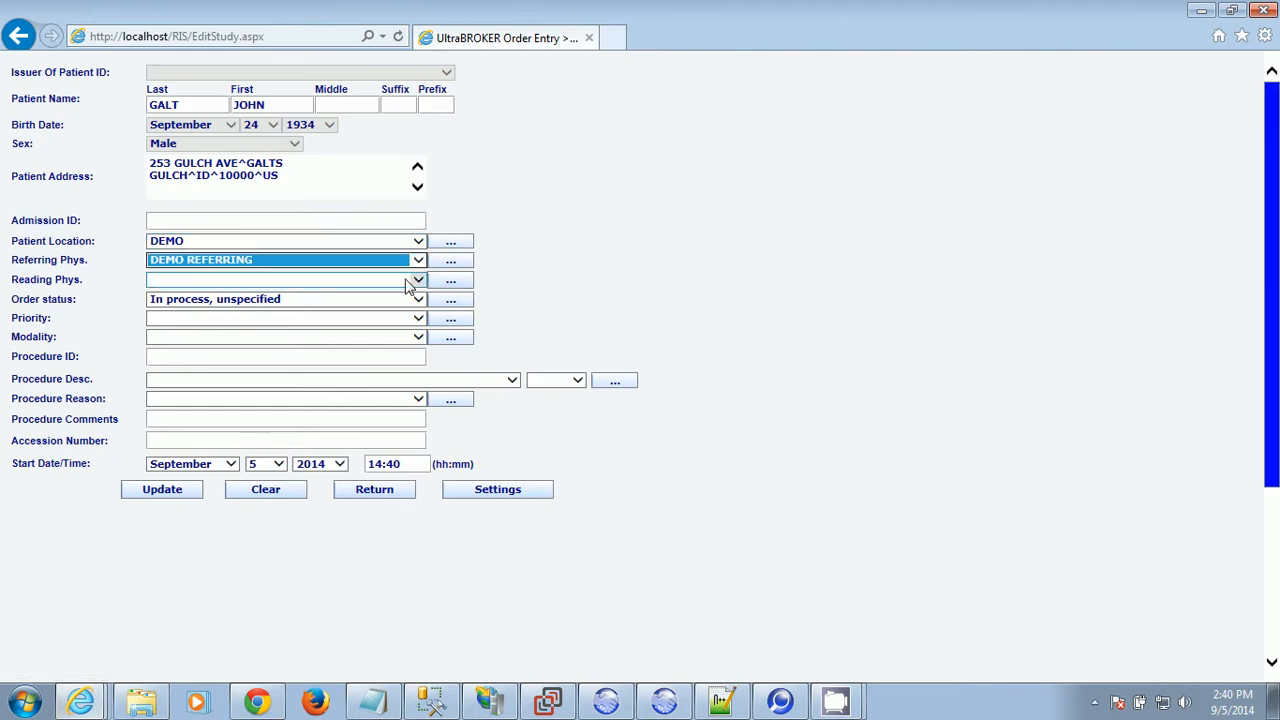
click(405, 283)
click(389, 291)
Set the priority to Routine and the modality to Computed Radiography, reselecting the modality to load its procedure descriptions.
click(390, 318)
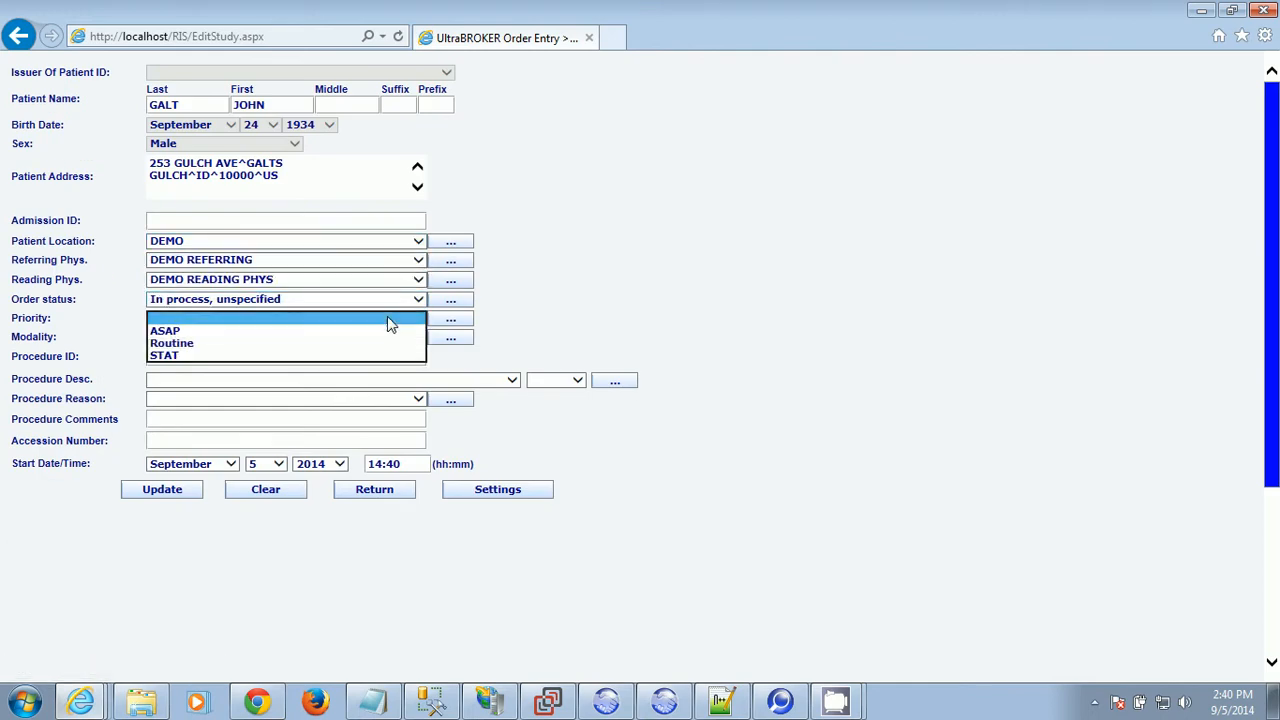
click(323, 343)
click(323, 340)
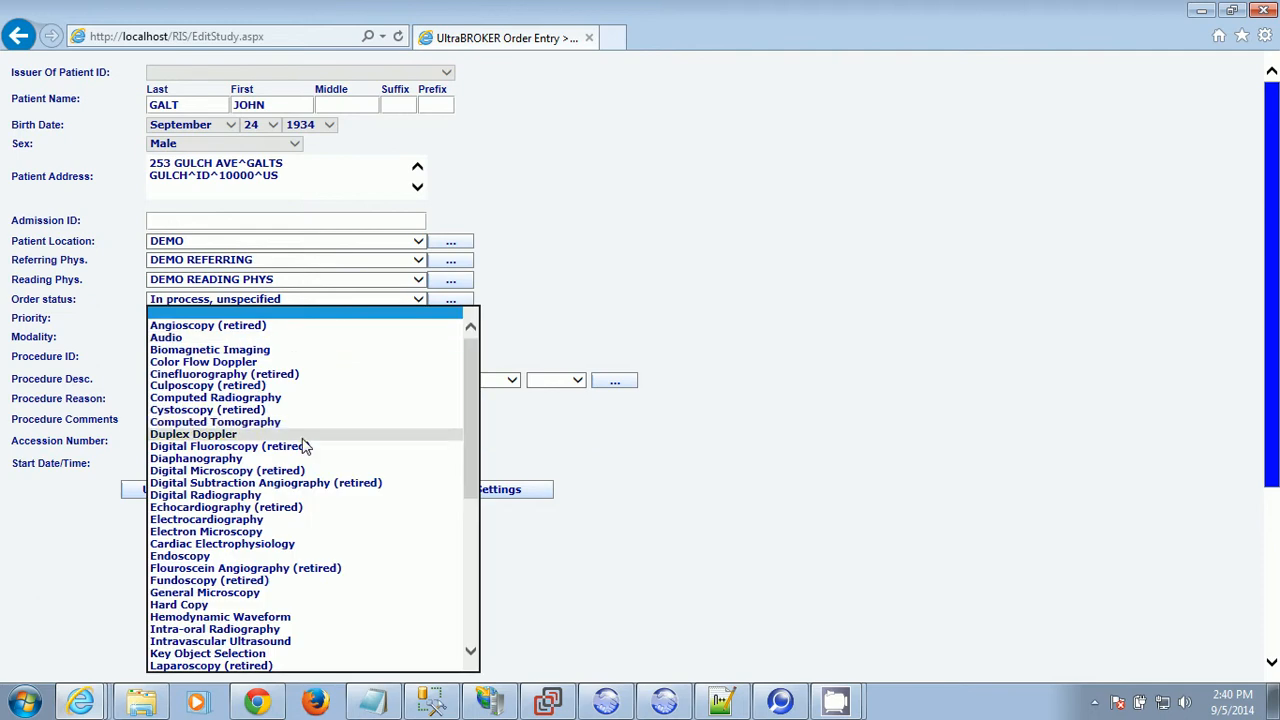
click(286, 397)
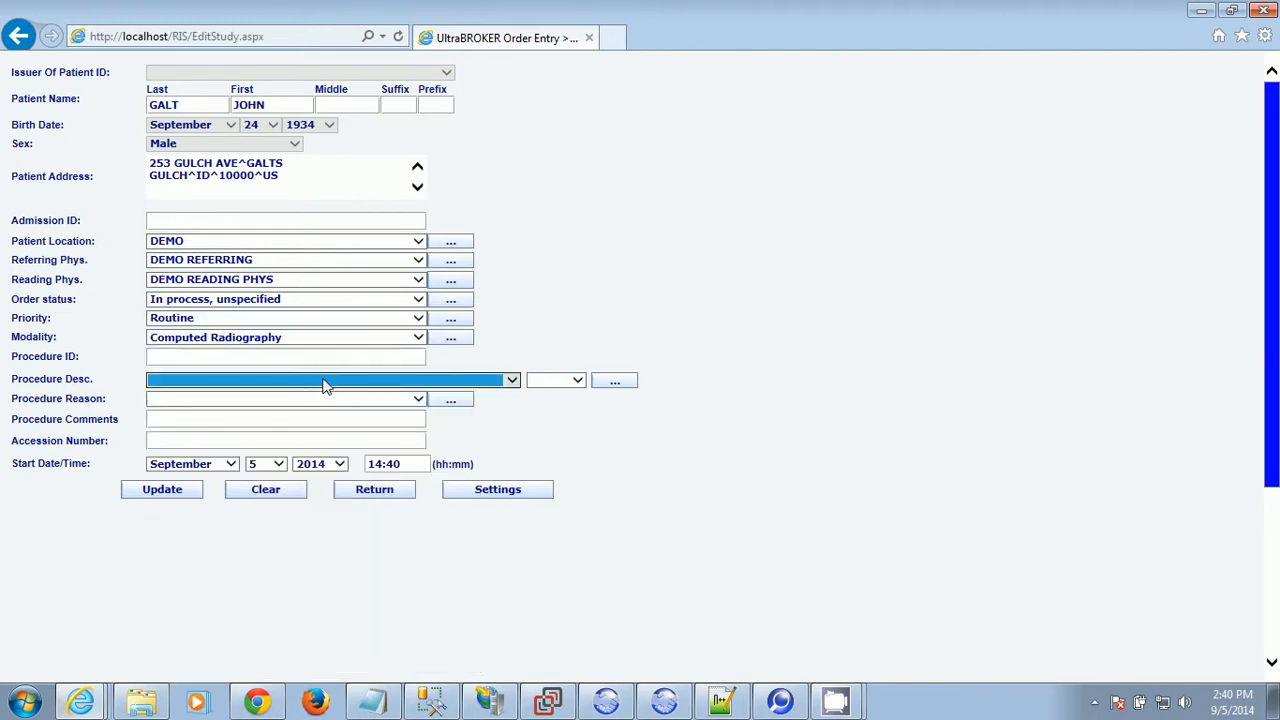
click(323, 385)
click(440, 303)
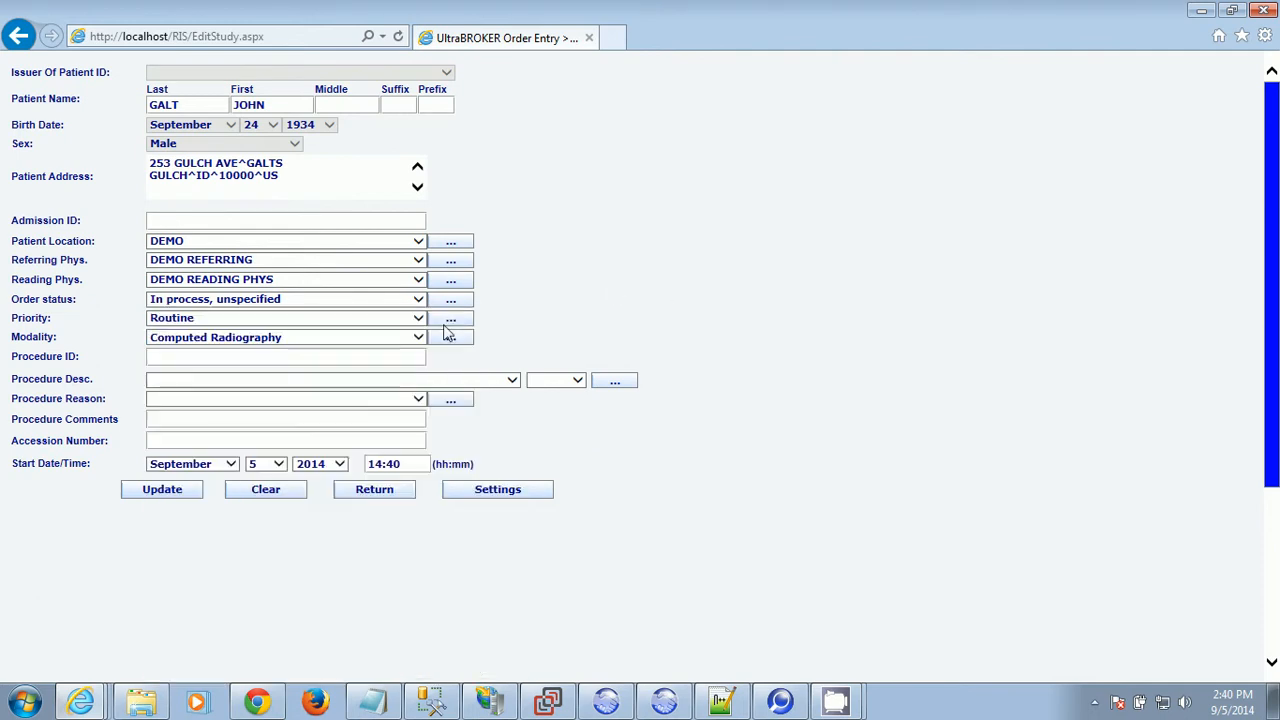
click(331, 337)
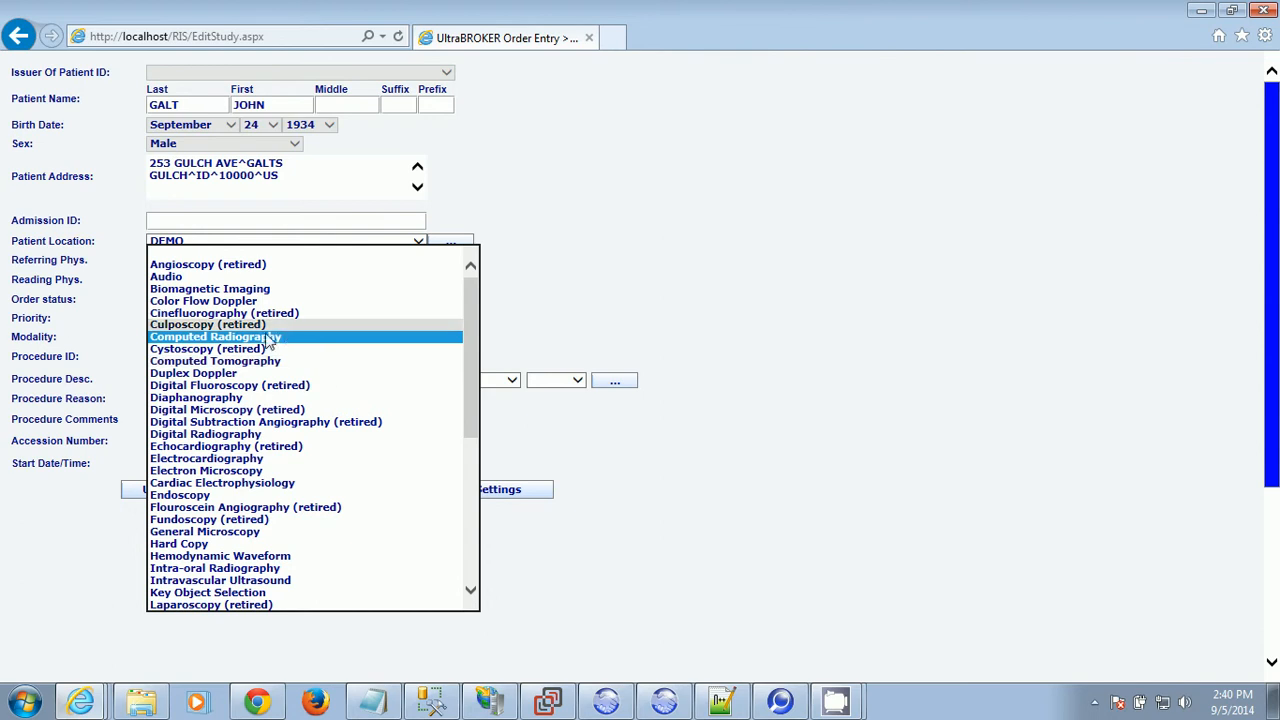
click(255, 338)
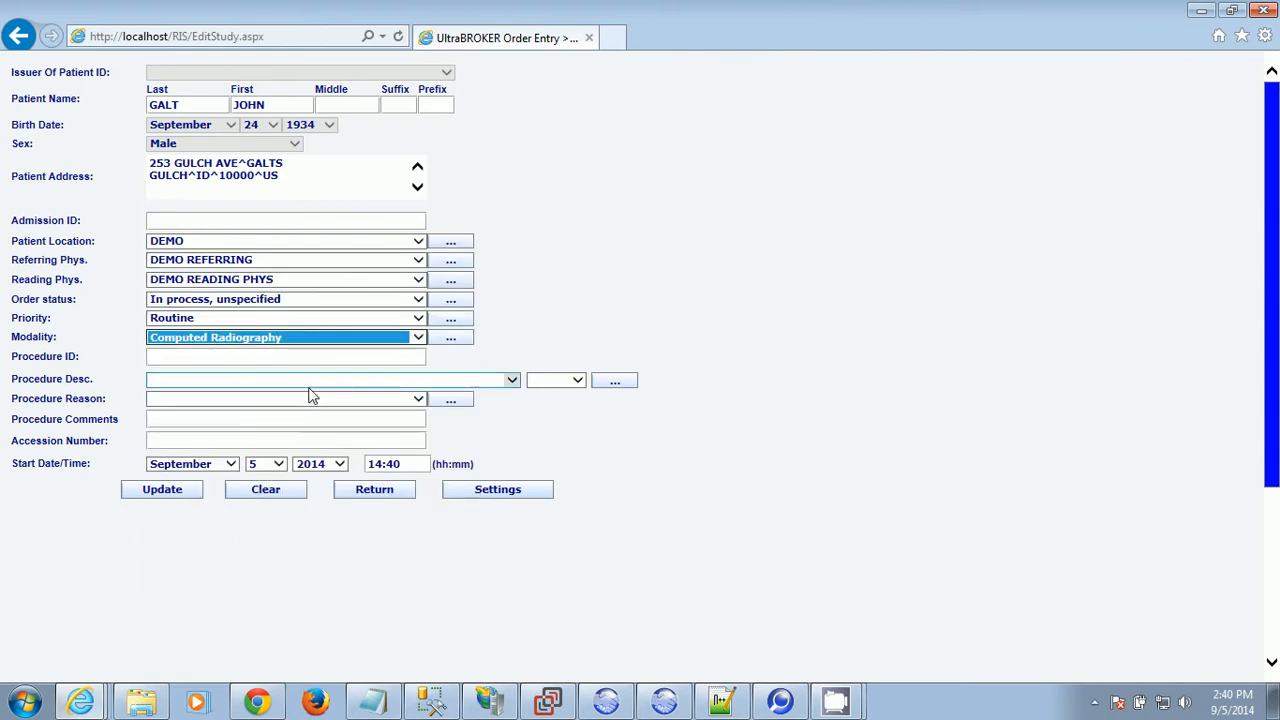
Set the procedure description to HAND COMPLETE 3V LEFT with the side set to LEFT.
click(490, 382)
drag(512, 382, 520, 462)
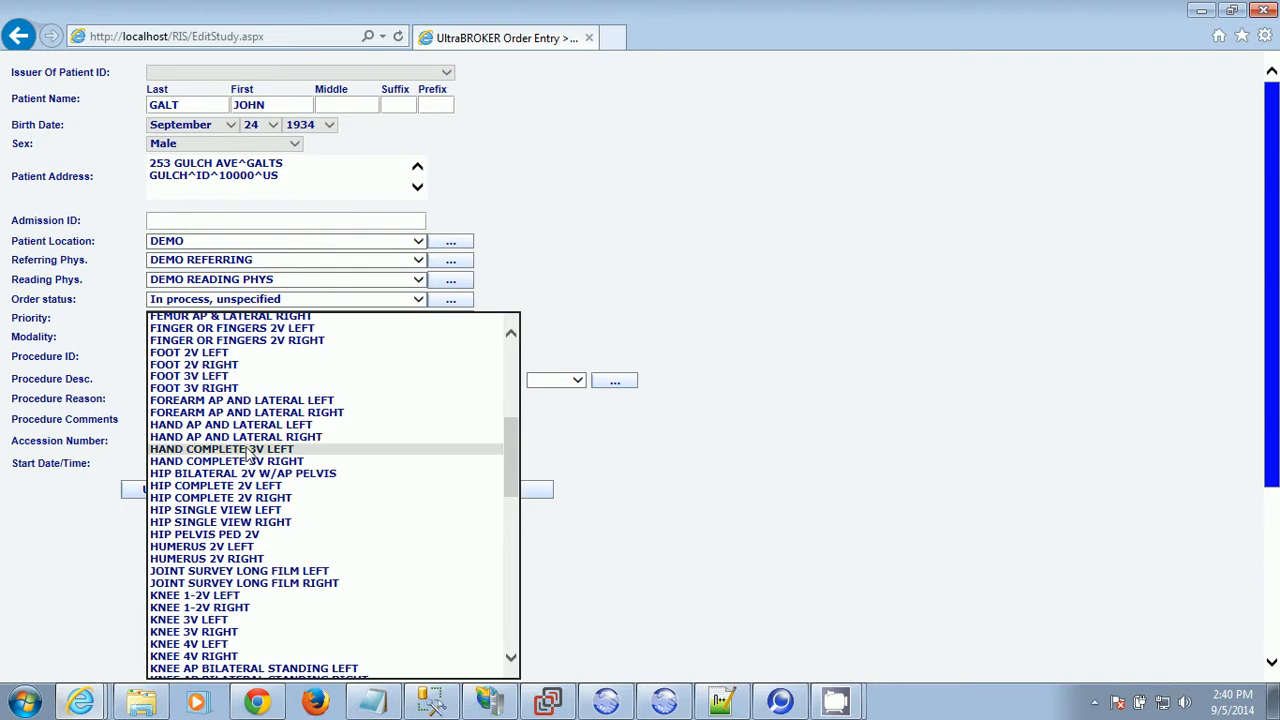
click(250, 445)
click(578, 381)
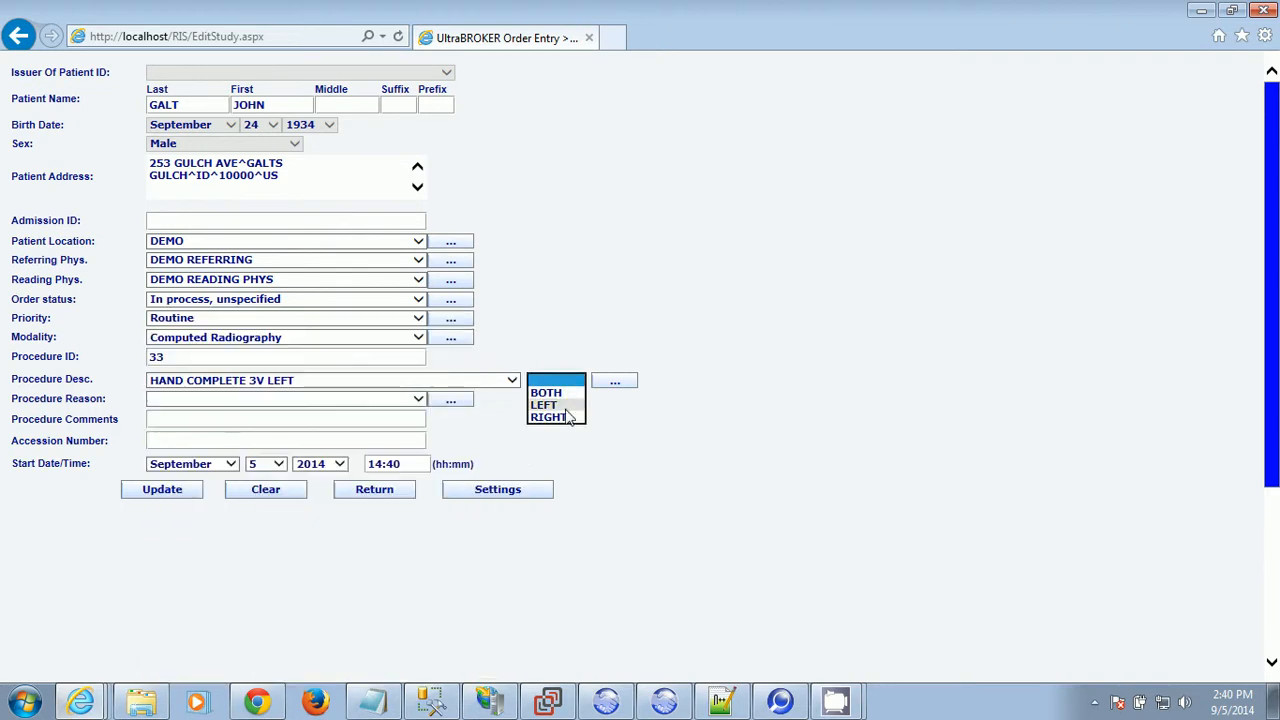
click(556, 404)
Set the procedure reason to DEMO PROC REASON.
click(397, 404)
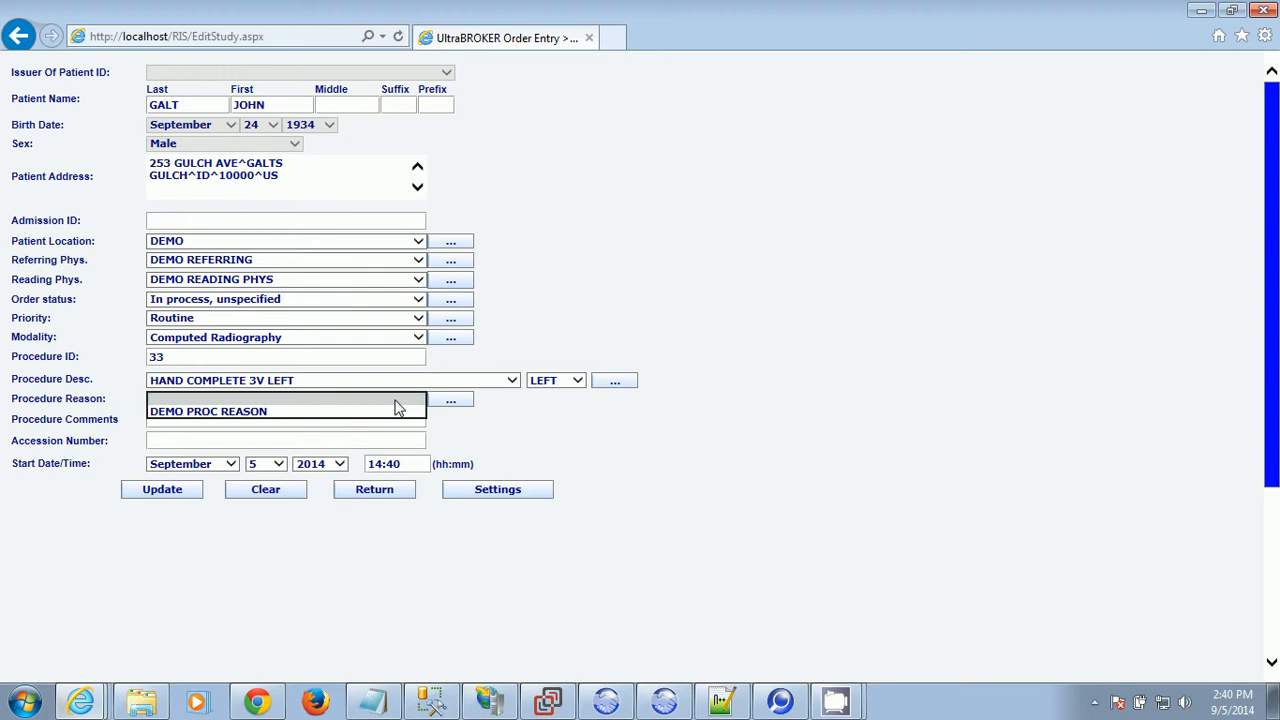
click(343, 405)
click(338, 405)
click(328, 413)
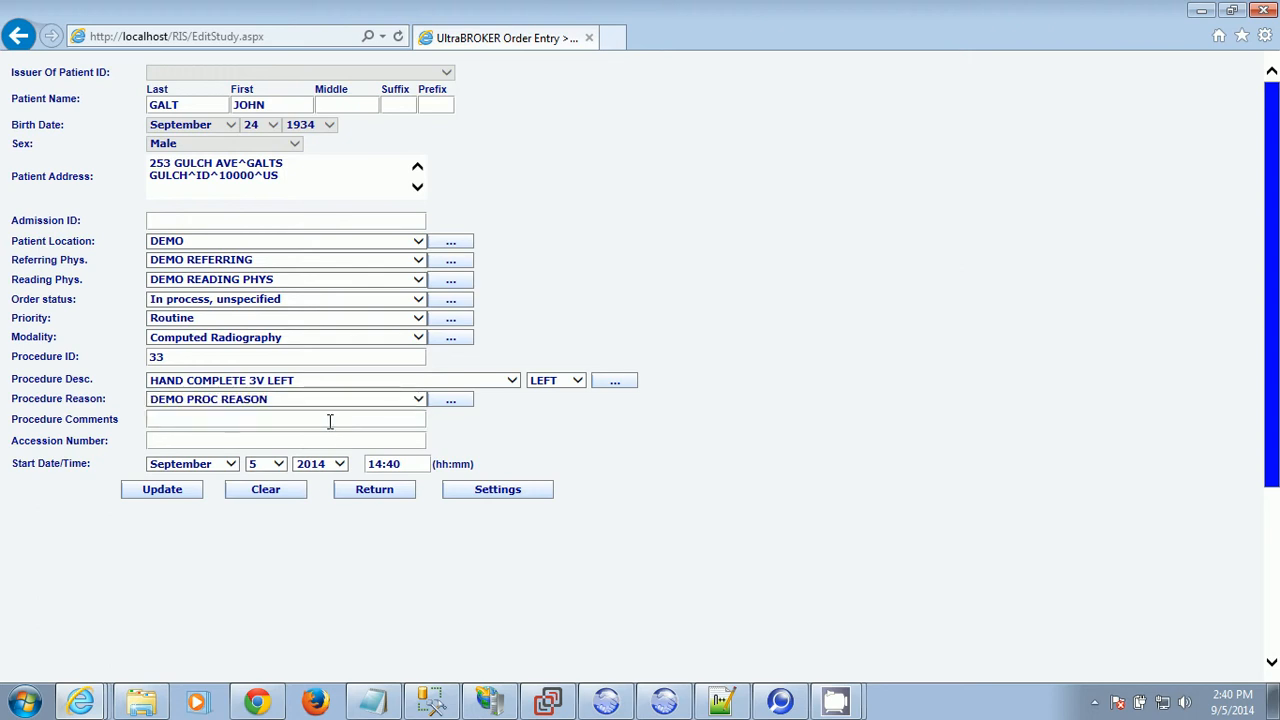
Save the new study and return to the schedule lookup list.
click(152, 489)
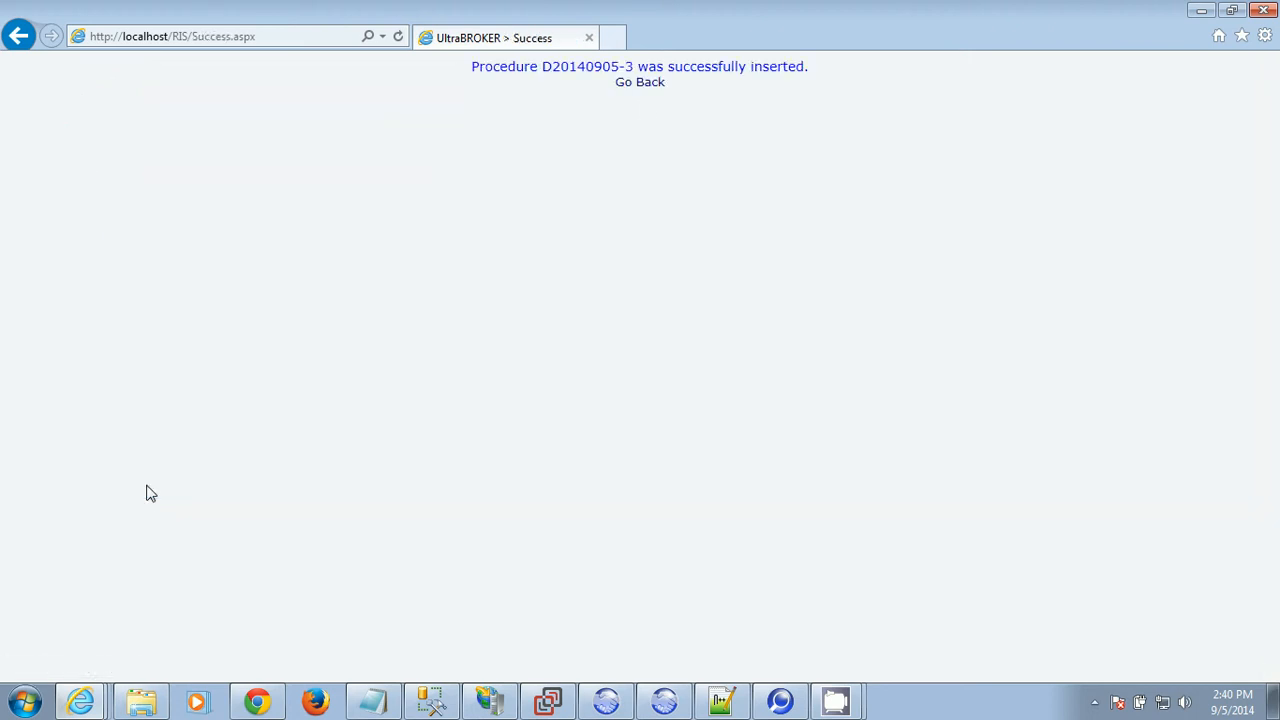
drag(469, 68, 623, 80)
click(625, 82)
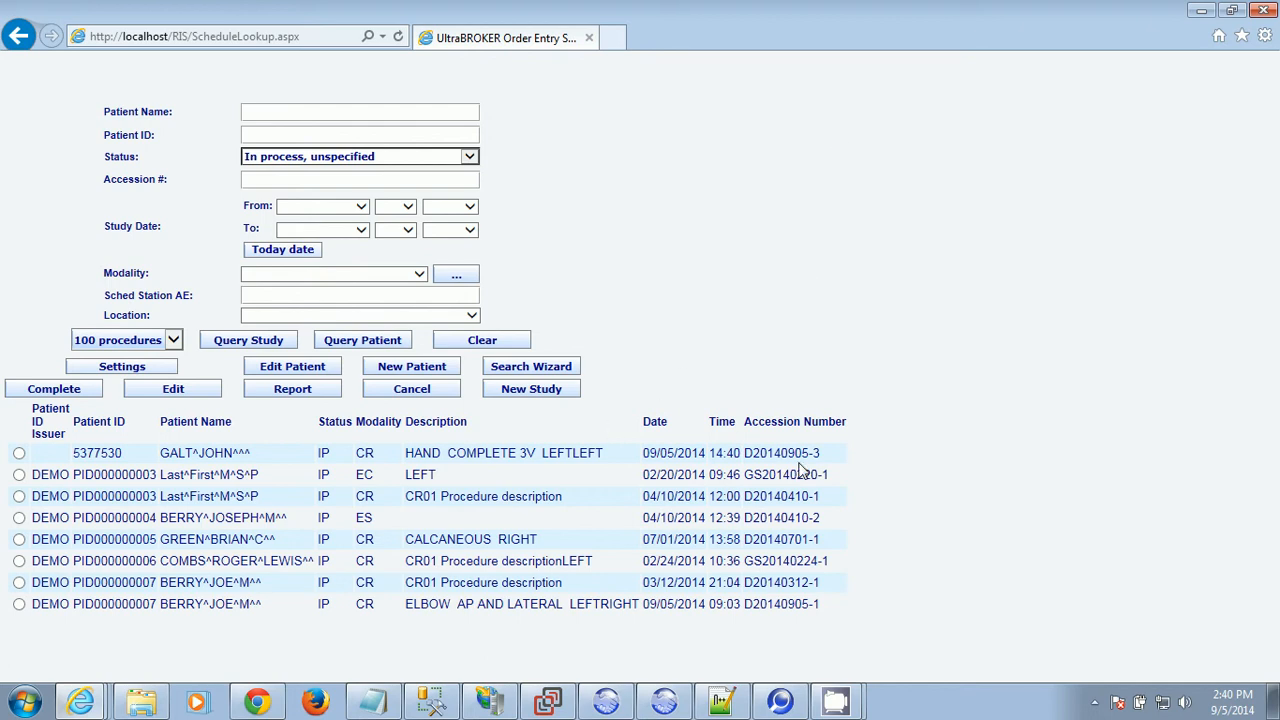
Highlight the new HAND COMPLETE 3V LEFT study in the schedule list and minimize the browser.
drag(823, 456, 64, 455)
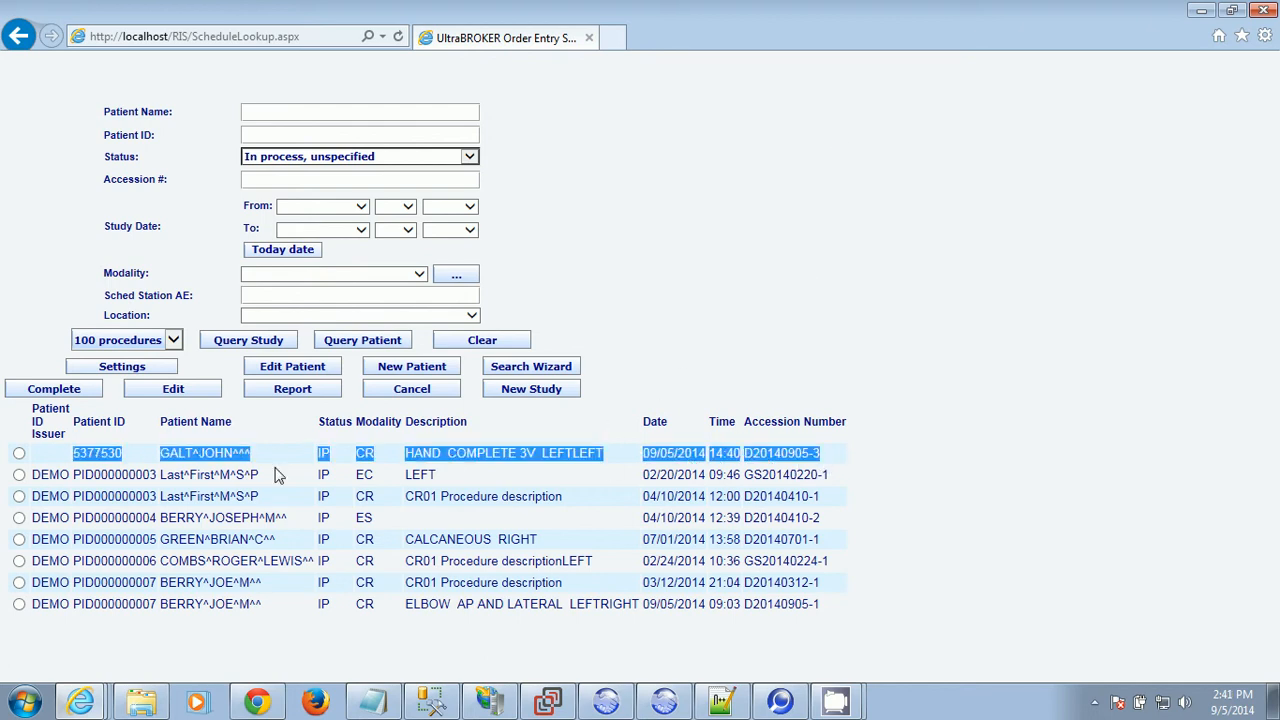
click(1038, 388)
click(1201, 10)
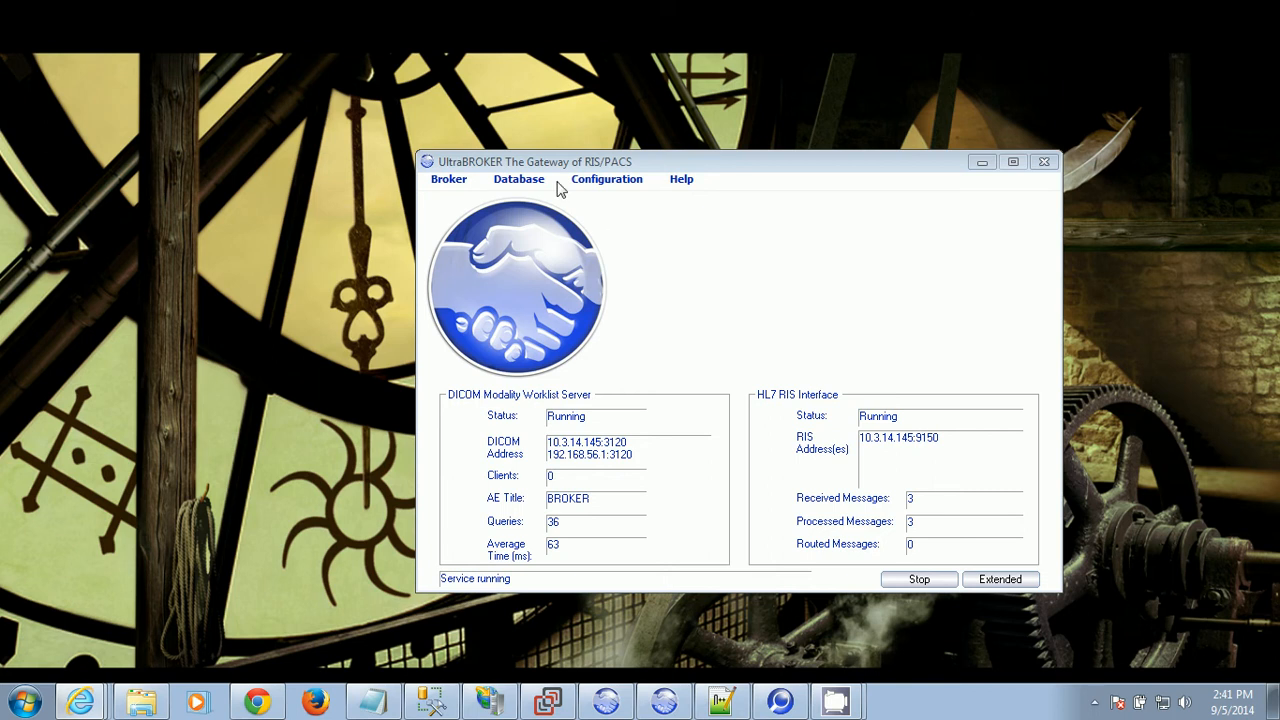
List the procedures stored in the UltraBROKER database, select the HAND COMPLETE 3V LEFT entry, and close the list.
click(528, 180)
click(537, 234)
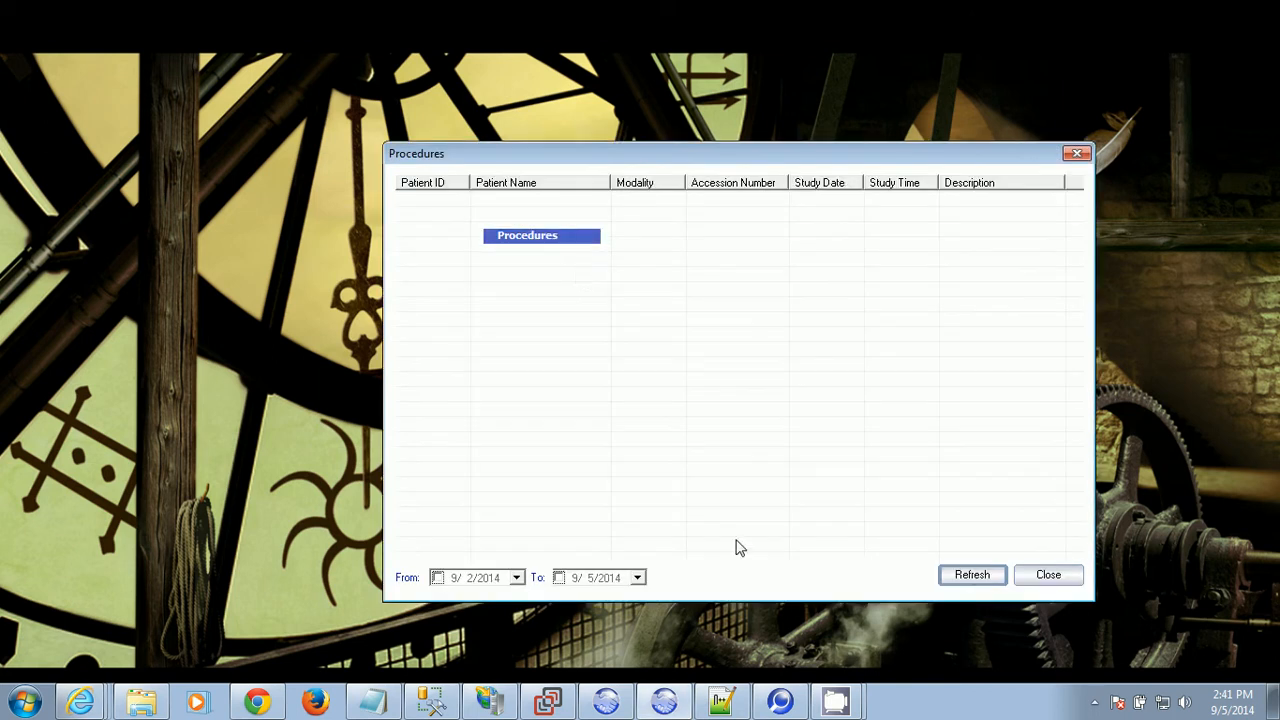
click(985, 580)
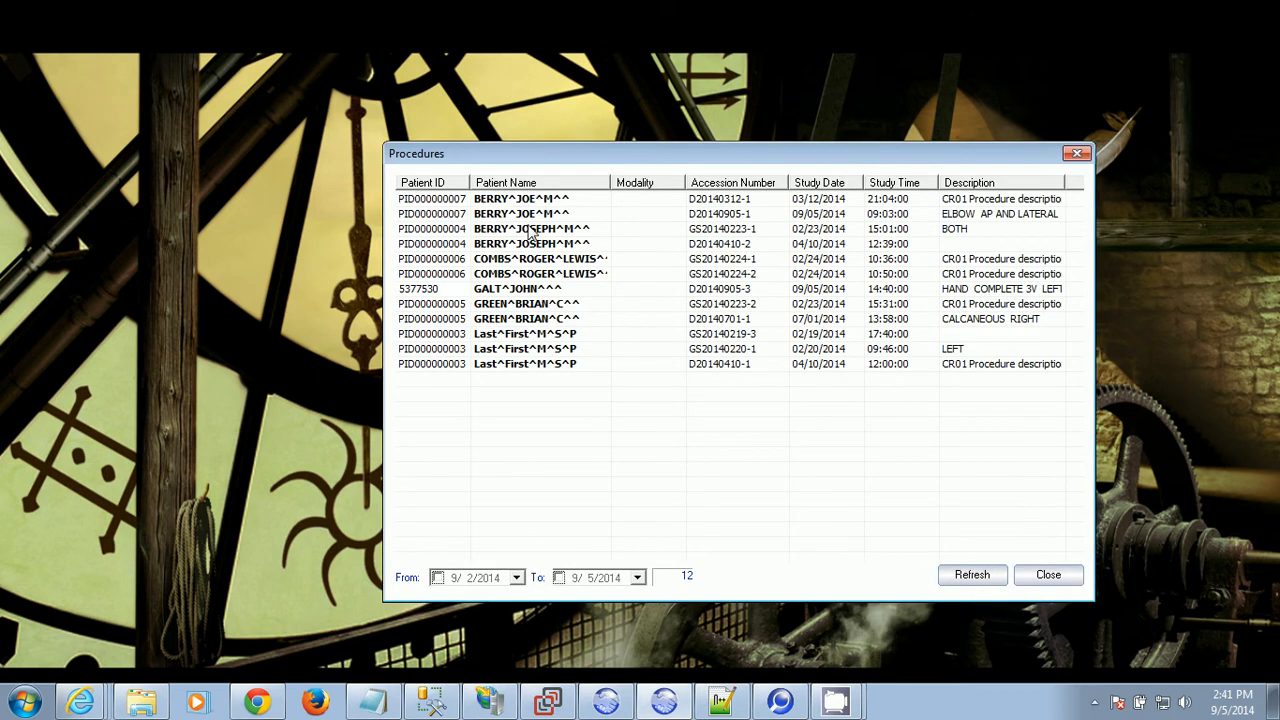
click(508, 289)
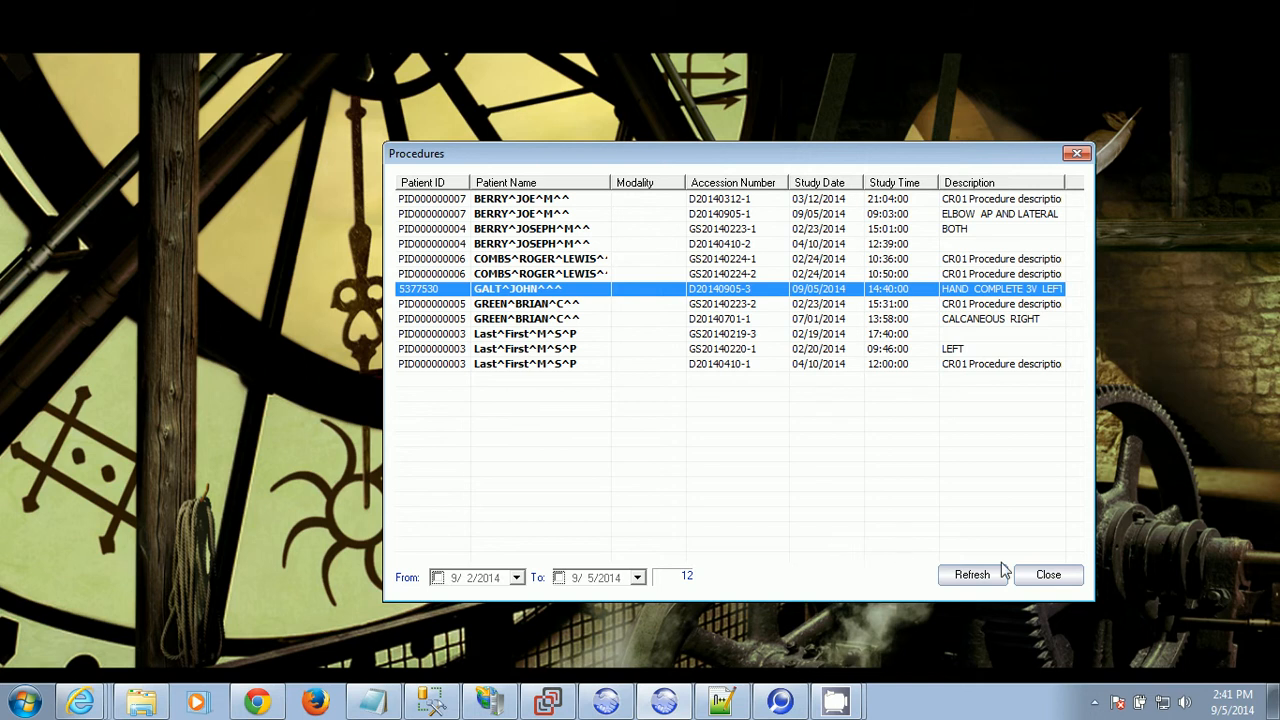
click(1044, 576)
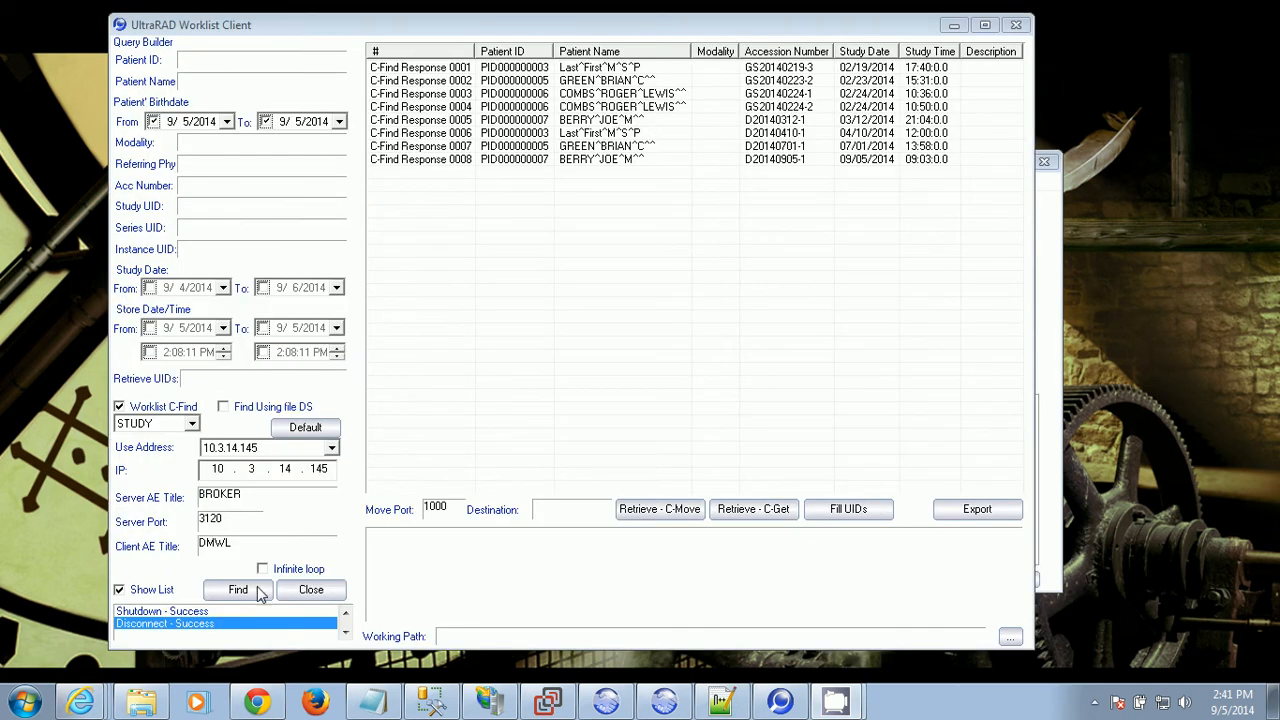
Query the BROKER worklist from UltraRAD Worklist Client and select the new hand study's response.
click(258, 590)
click(583, 174)
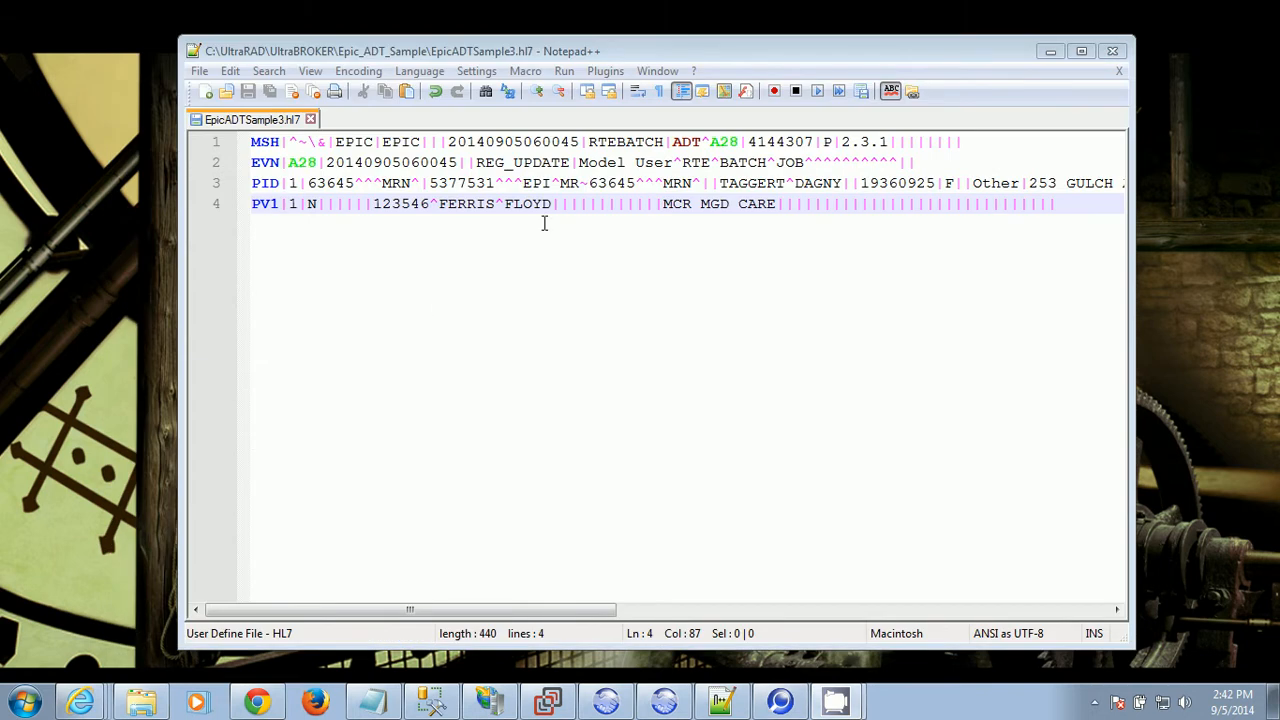
Review the patient name and sex fields in the PID segment of EpicADTSample3.hl7 in Notepad++, and shift its window aside.
click(721, 184)
drag(722, 183, 845, 186)
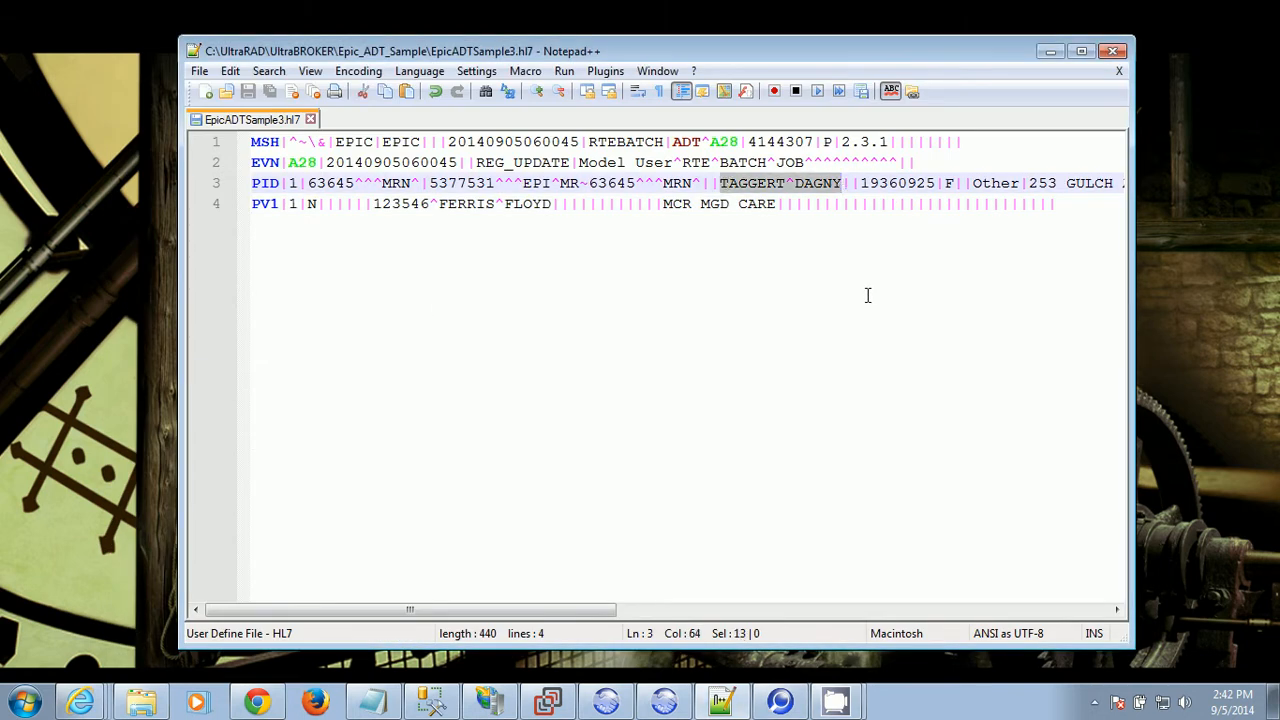
mouse_move(946, 184)
mouse_down()
mouse_move(900, 184)
mouse_move(955, 184)
mouse_up()
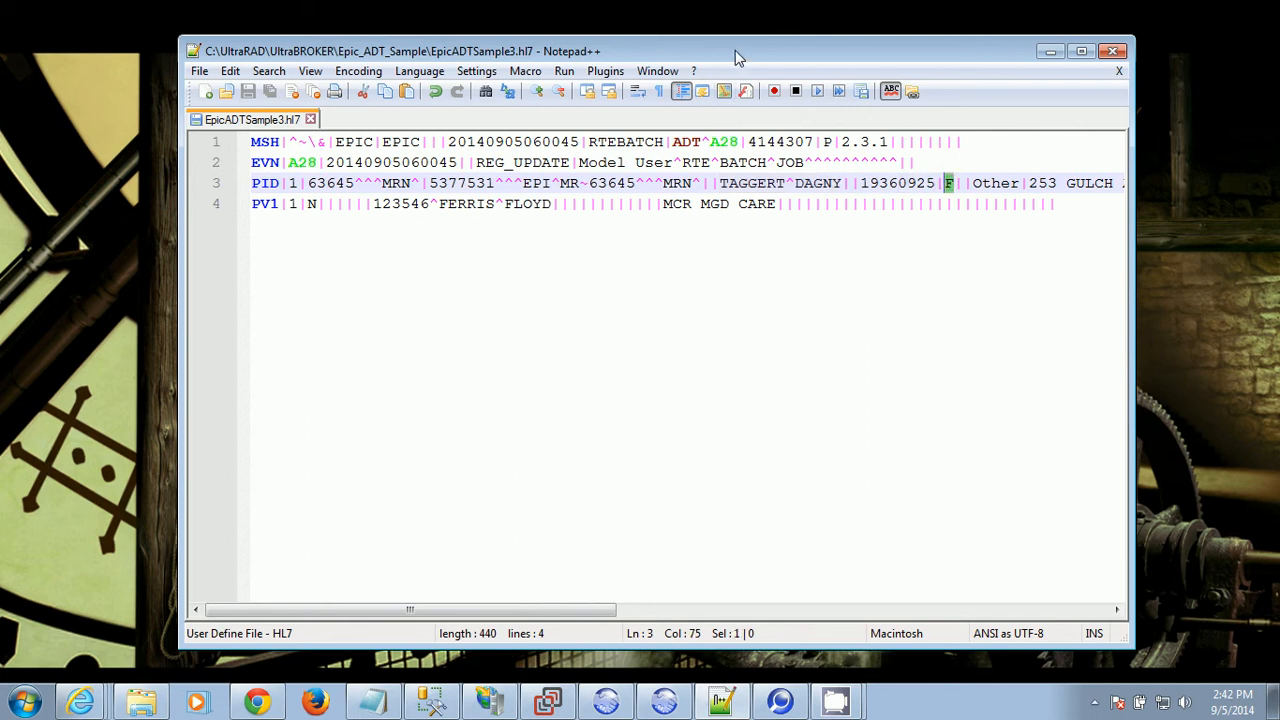
drag(737, 50, 573, 54)
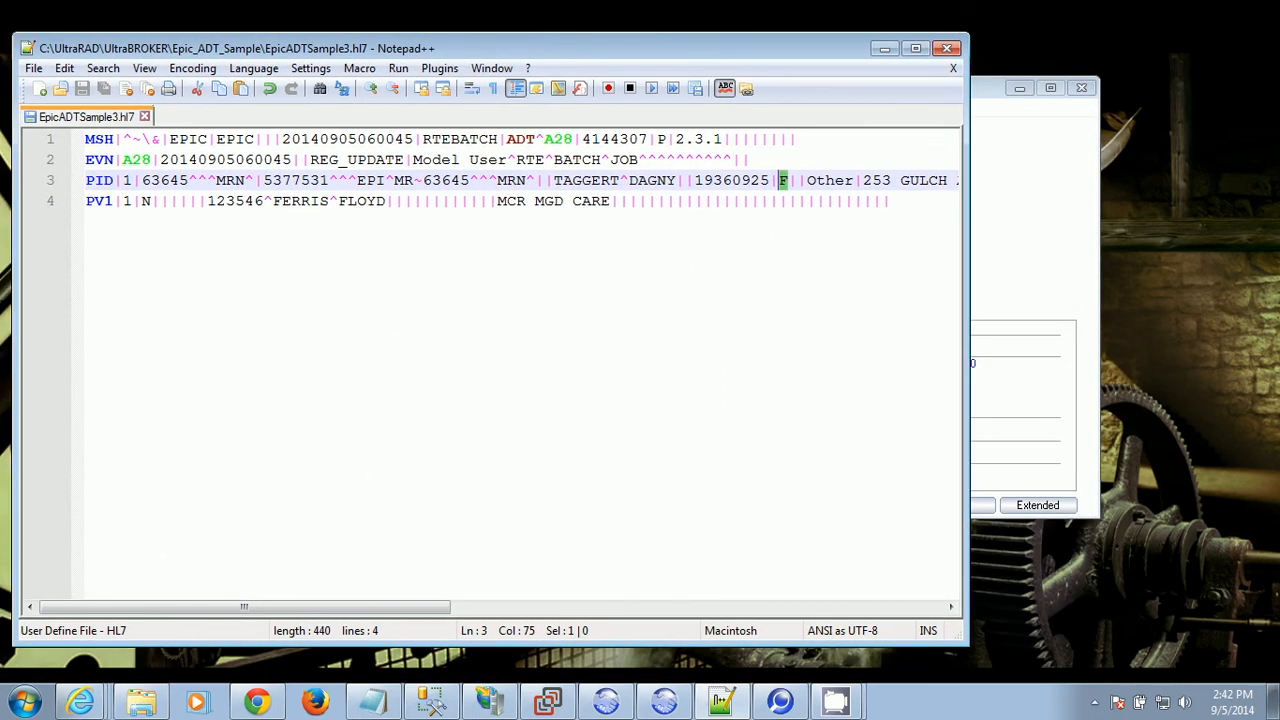
Switch to the Order Entry page and query the patient list to check which patients exist before sending the message.
key(alt+Tab)
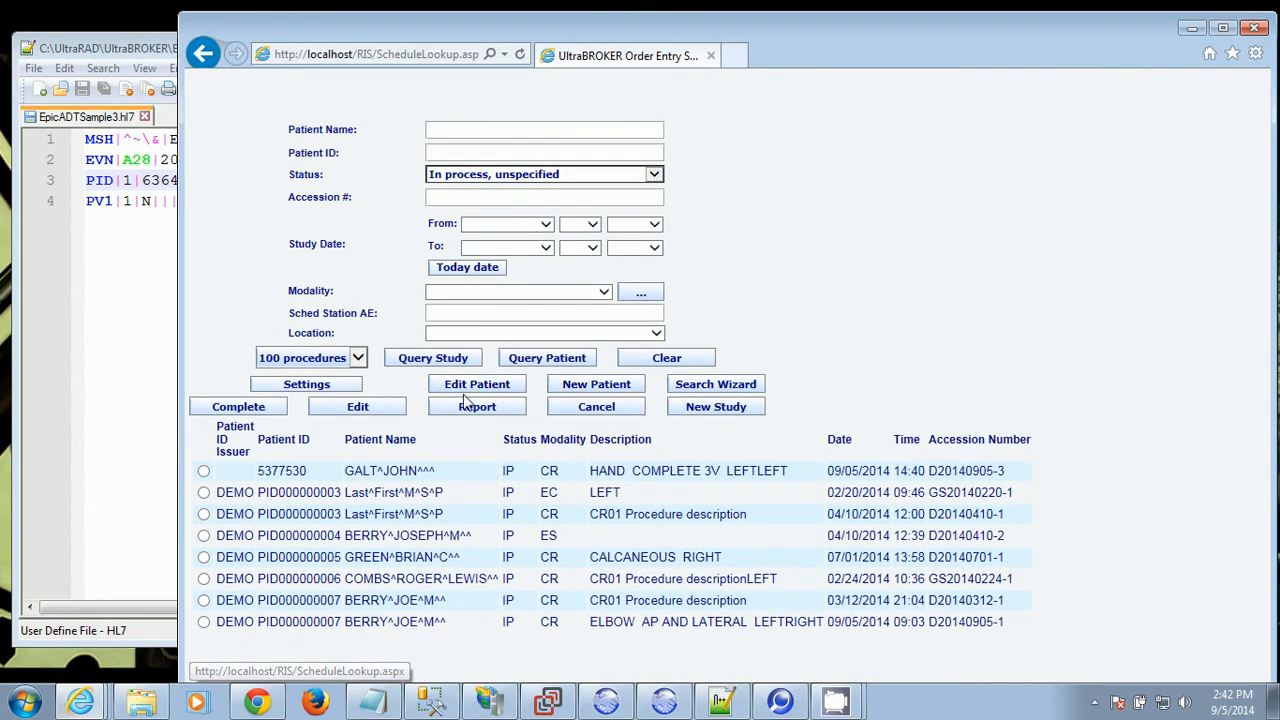
click(550, 360)
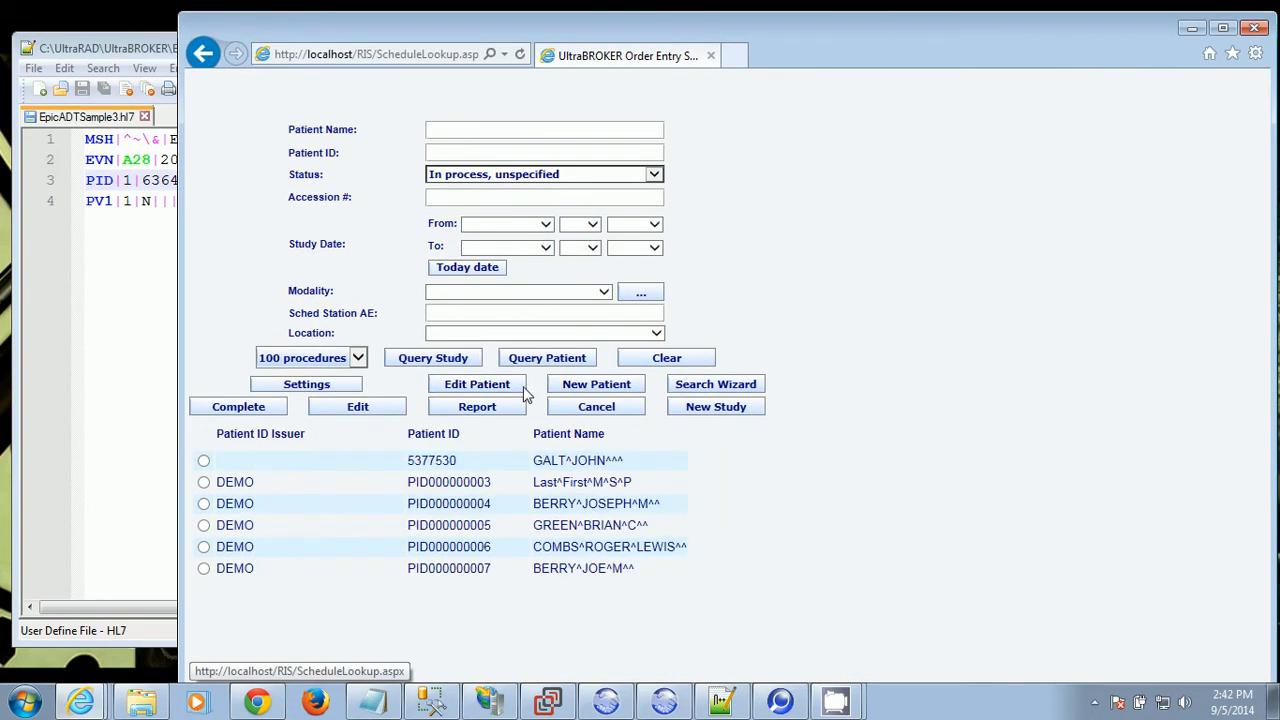
key(ctrl+a)
click(453, 484)
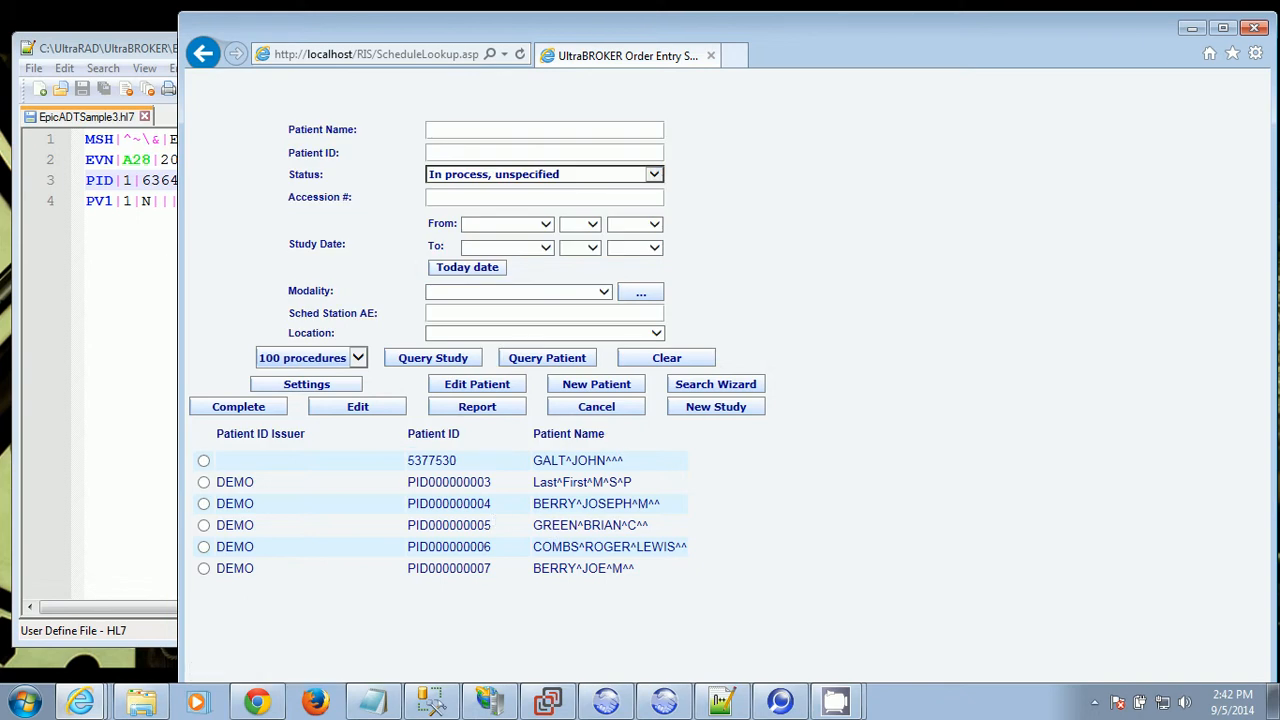
Switch to UltraRAD HL7 Send Utility and load the message file EpicADTSample3.hl7.
key(alt+Tab)
drag(444, 58, 464, 70)
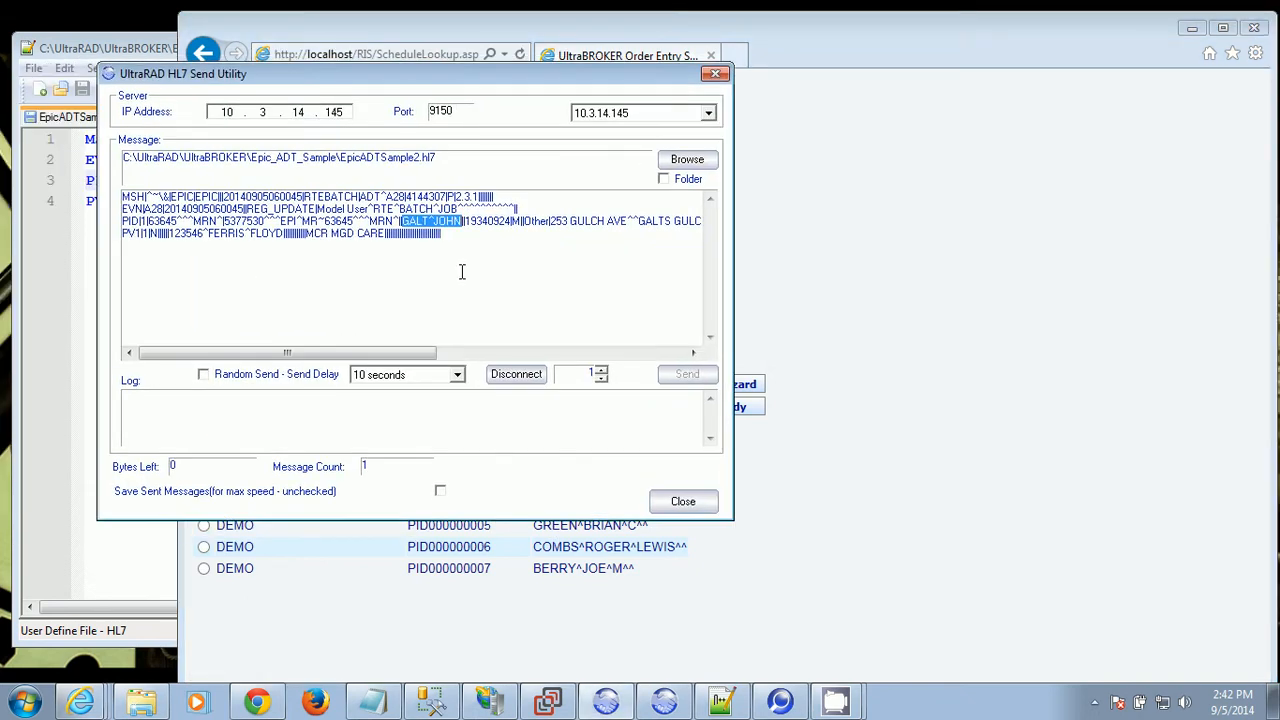
click(687, 160)
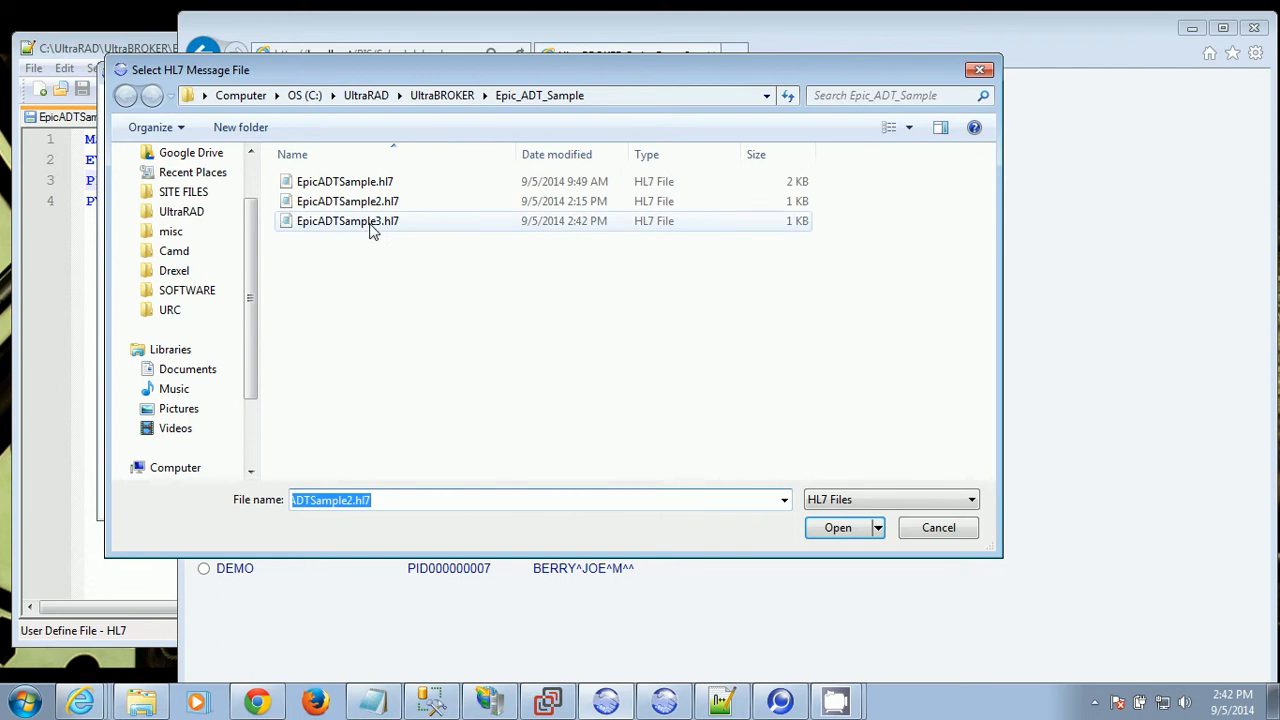
click(365, 223)
click(846, 532)
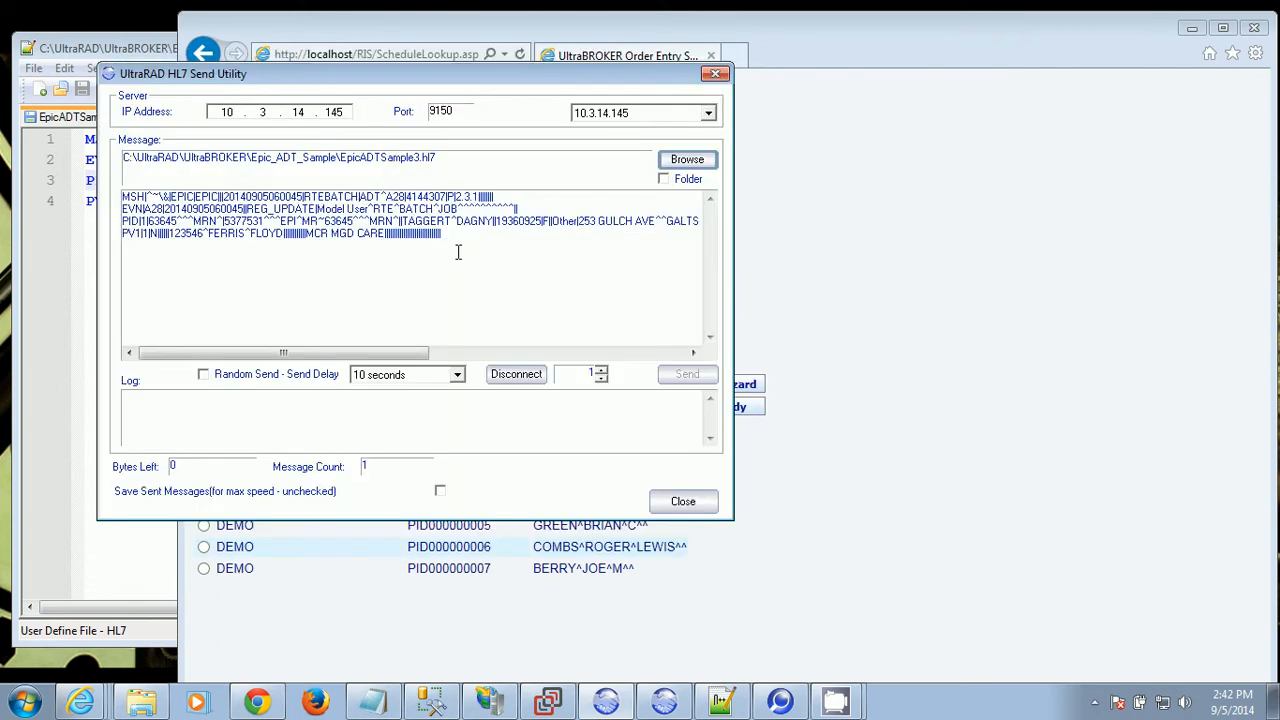
Check the patient name in the loaded ADT message and send the message to 10.3.14.145 on port 9150.
drag(399, 220, 474, 221)
click(497, 301)
click(508, 378)
click(687, 374)
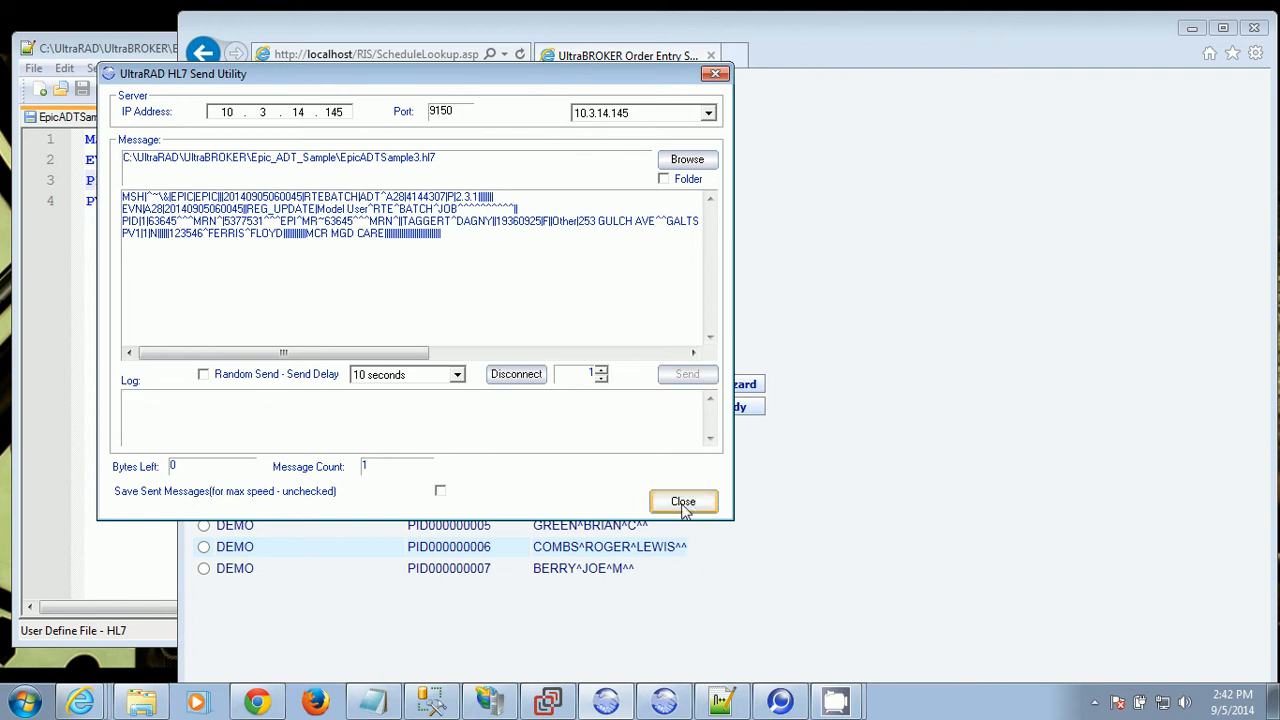
Return to Order Entry, query the patient list again, and highlight the newly received patient issued by EPIC.
click(434, 600)
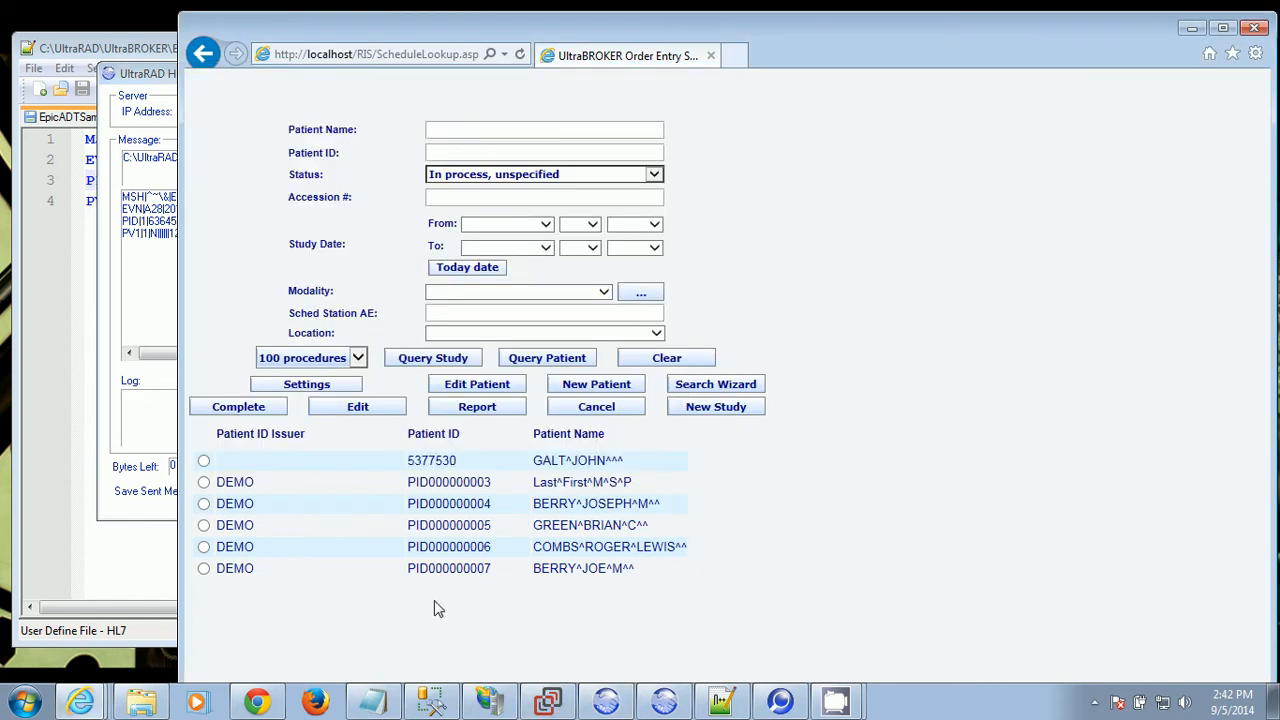
click(546, 358)
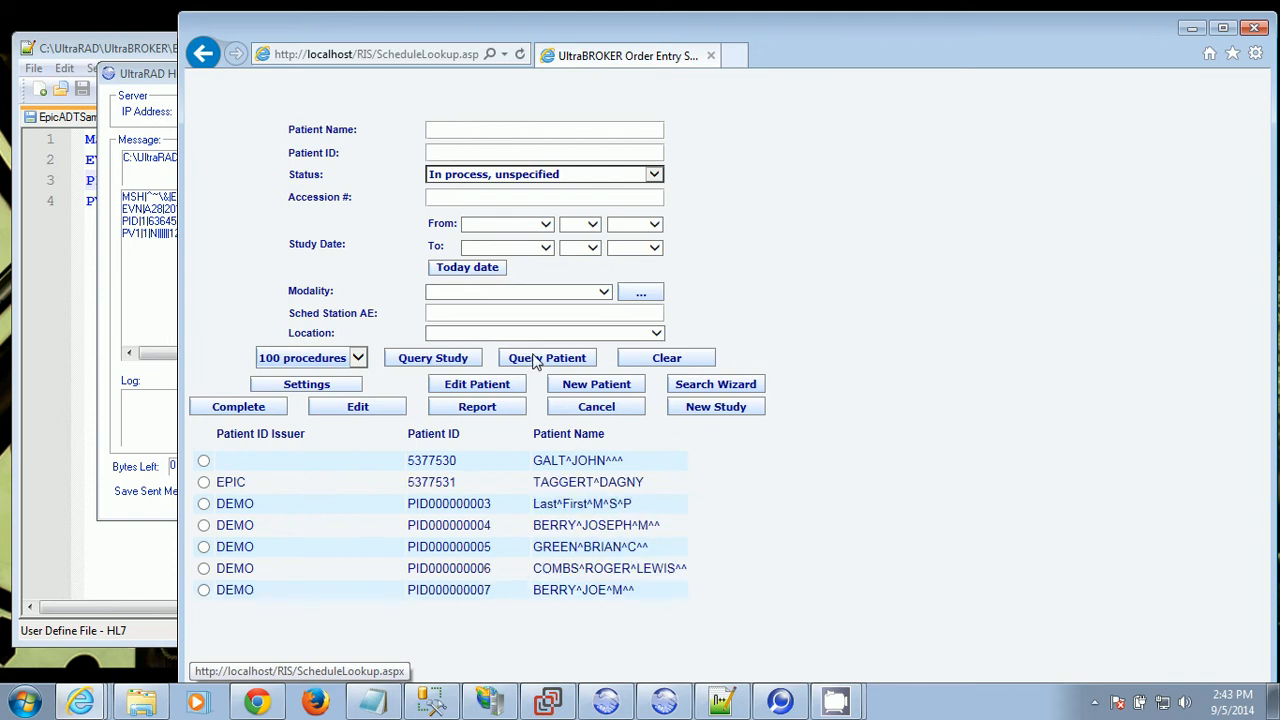
drag(645, 482, 608, 482)
drag(508, 492, 266, 486)
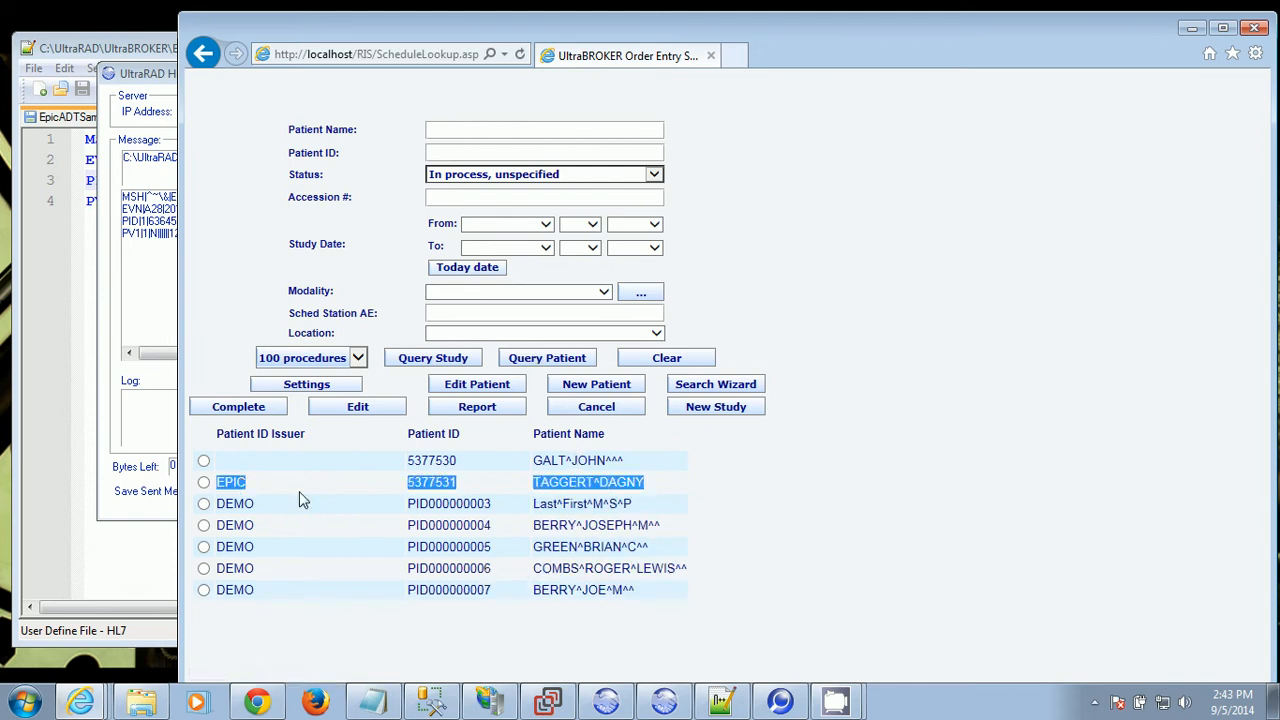
click(331, 486)
Start a new study for the EPIC patient with DEMO REFERRING as referring physician and DEMO READING PHYS as reading physician.
click(204, 483)
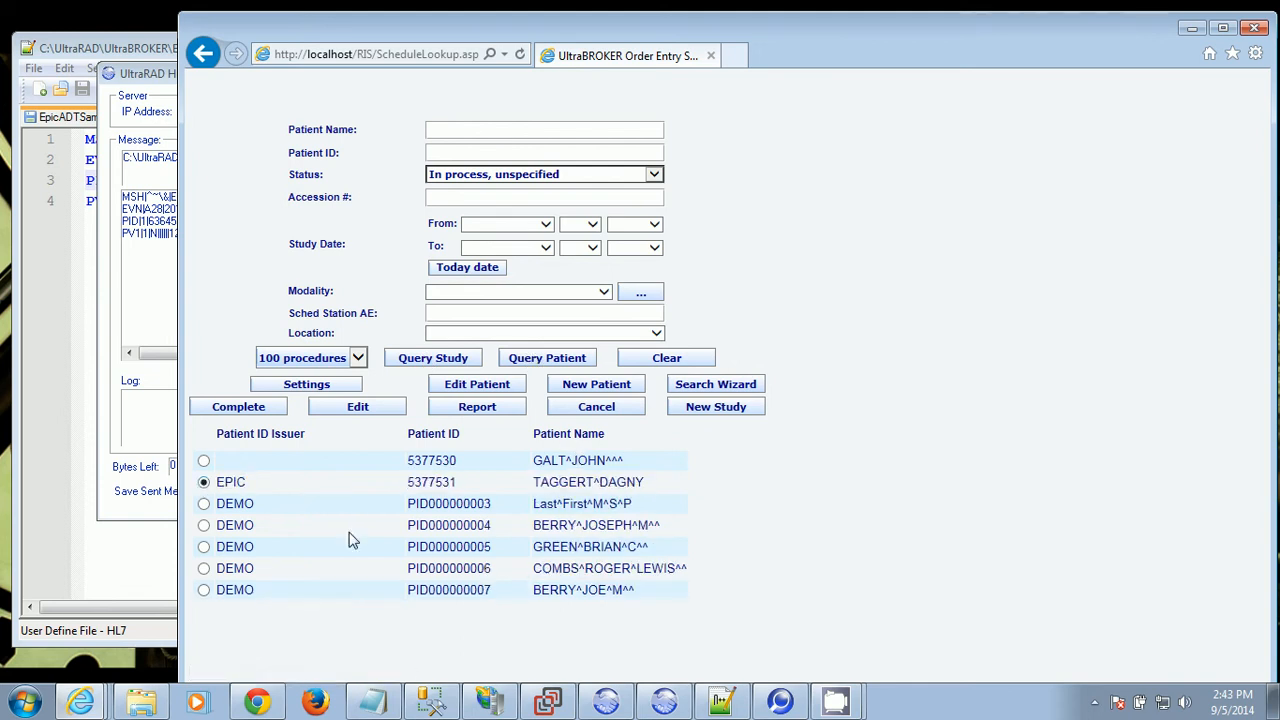
click(750, 406)
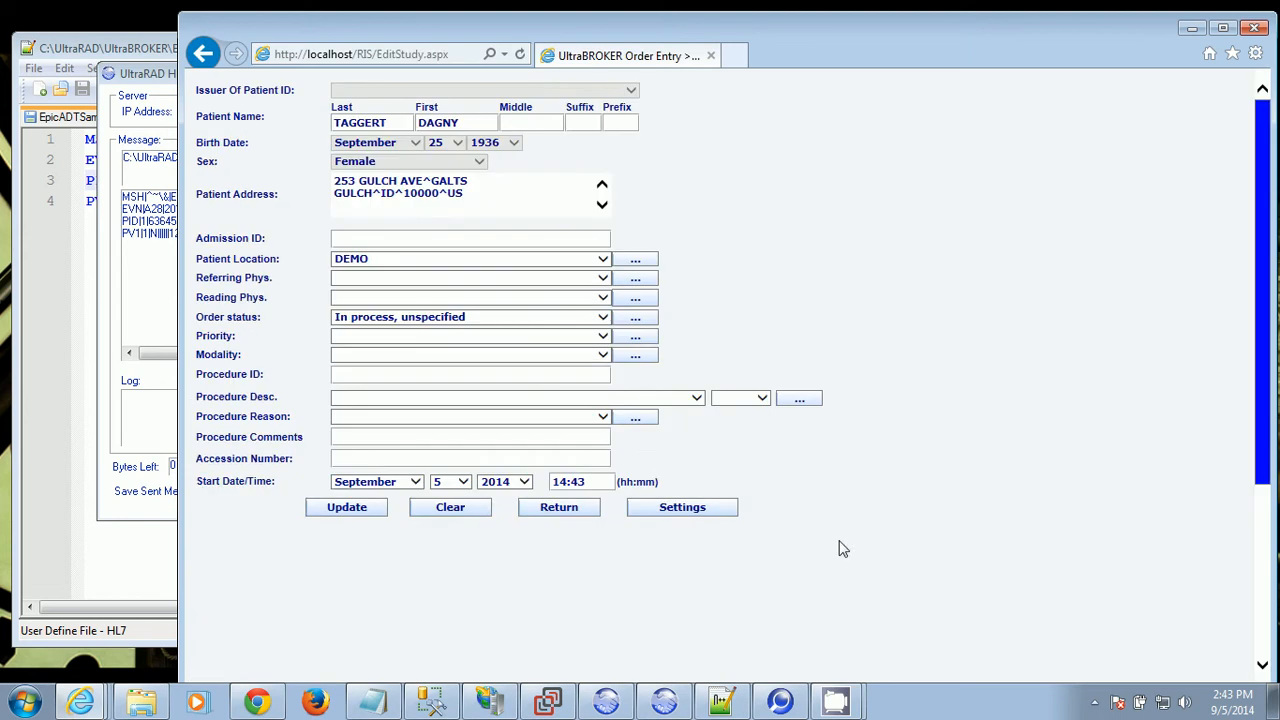
click(488, 278)
click(452, 296)
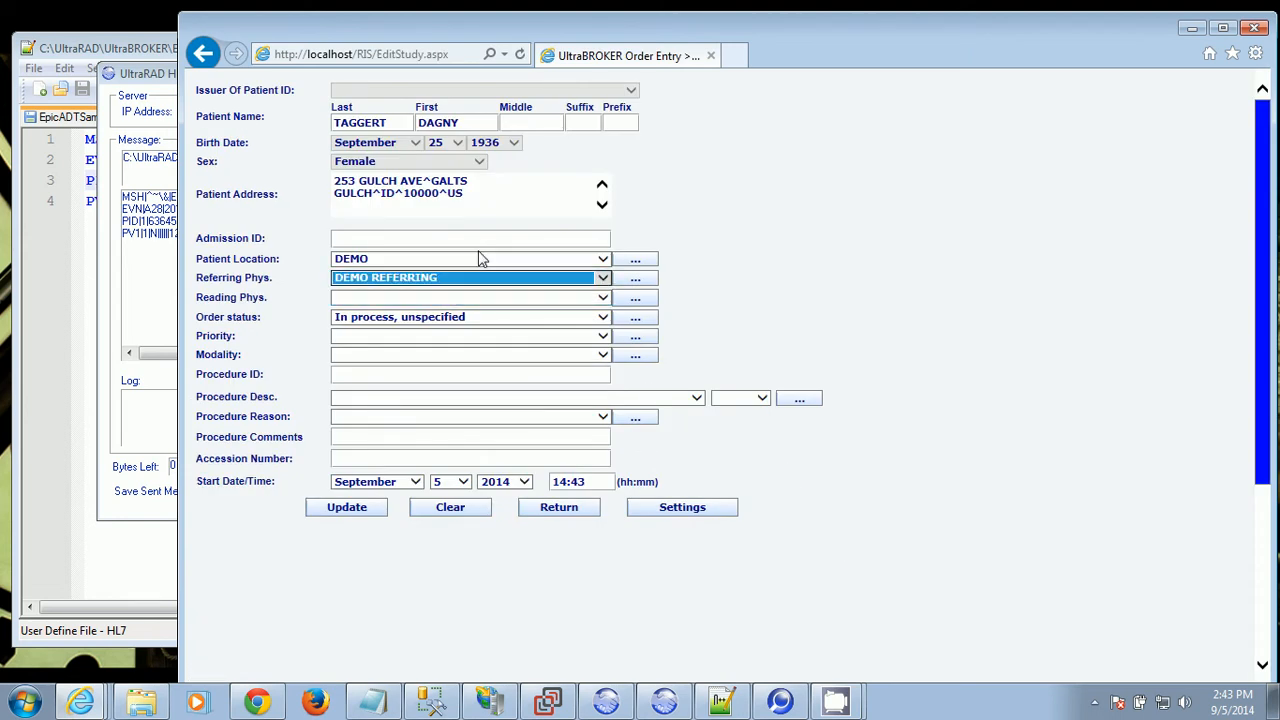
click(503, 297)
click(503, 308)
Set the study's priority to Routine and its modality to Computed Radiography.
click(500, 336)
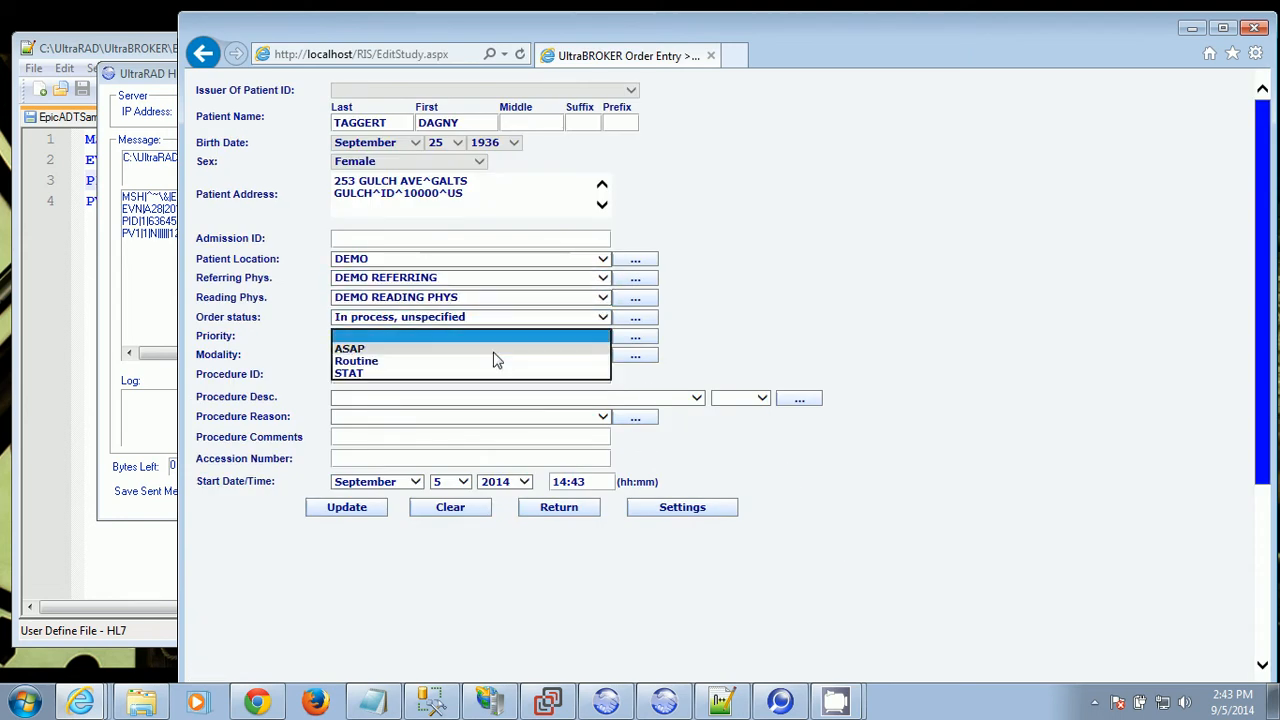
click(491, 358)
click(491, 355)
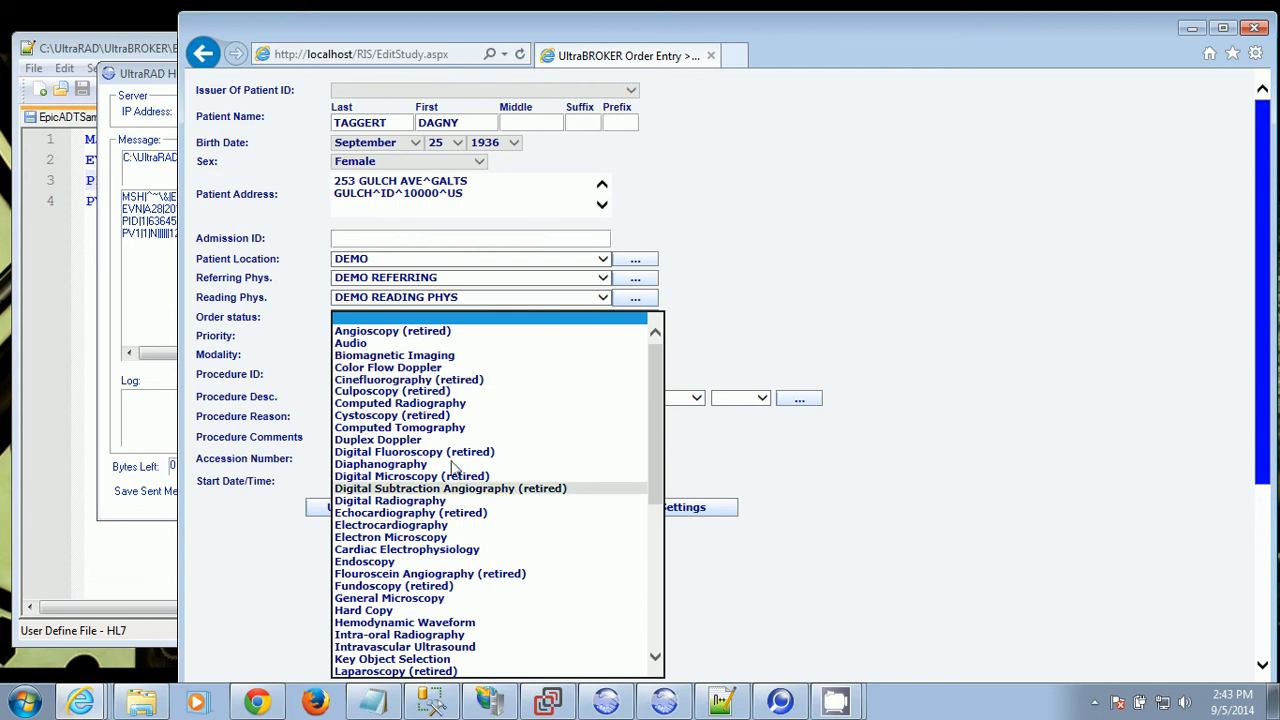
click(458, 404)
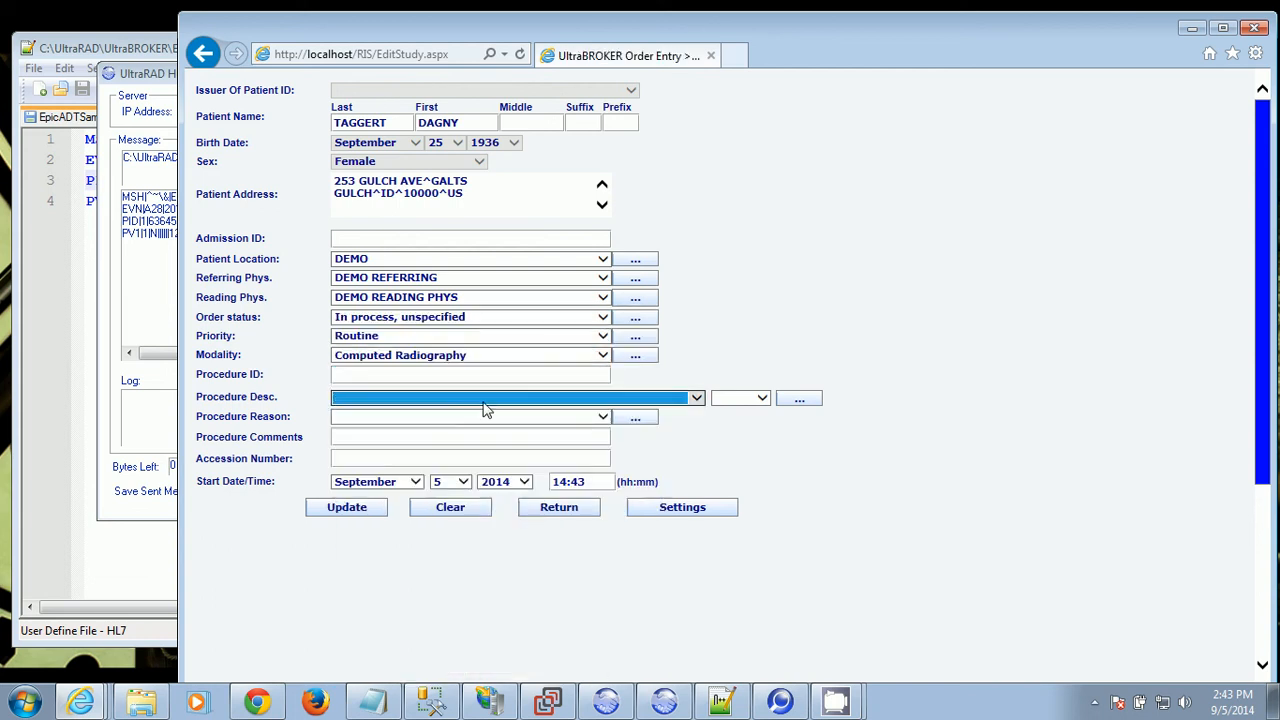
Set the procedure description to BONE AGE STUDY and the procedure reason to DEMO PROC REASON.
click(484, 404)
click(440, 448)
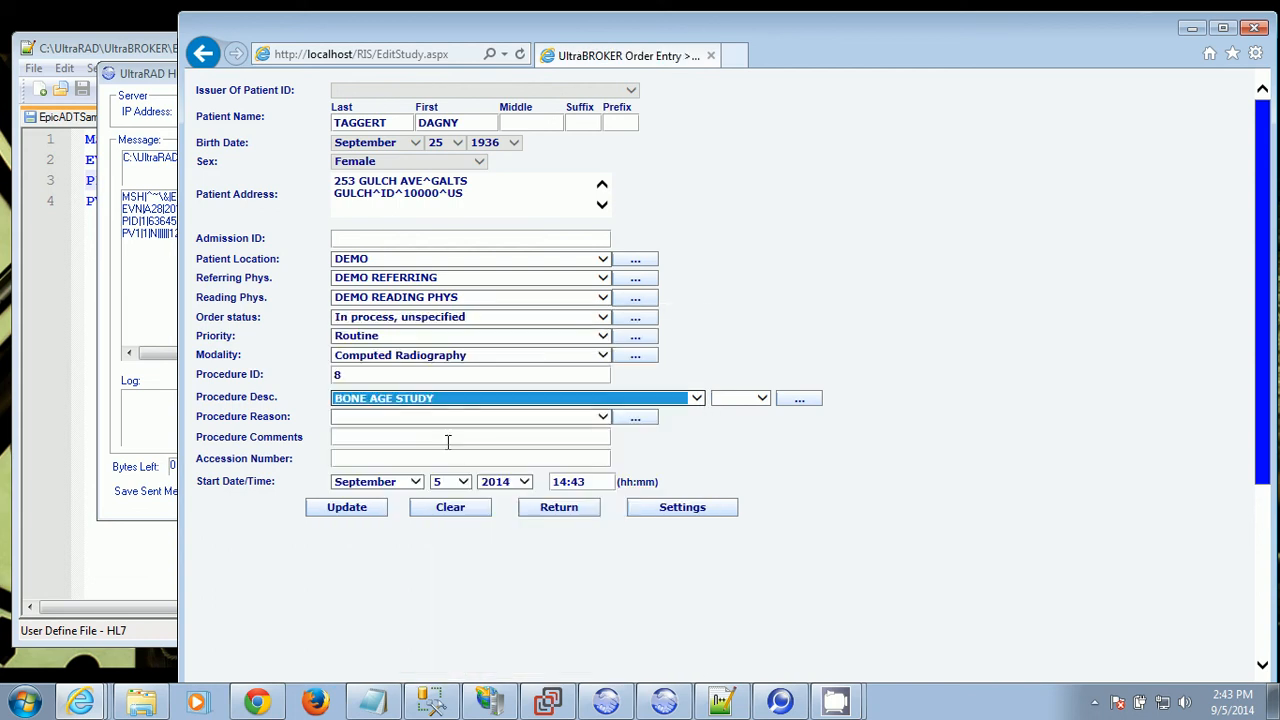
click(466, 418)
click(466, 431)
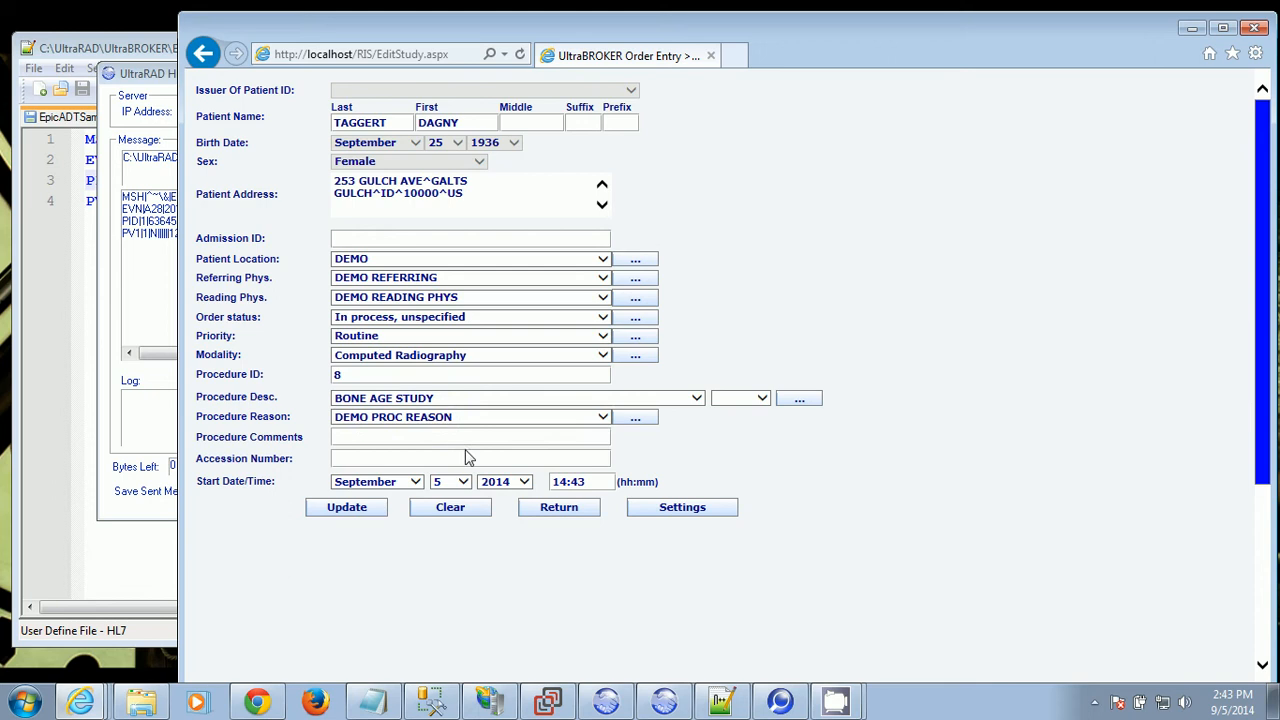
Save the bone age study order and go back to the schedule lookup page.
click(357, 509)
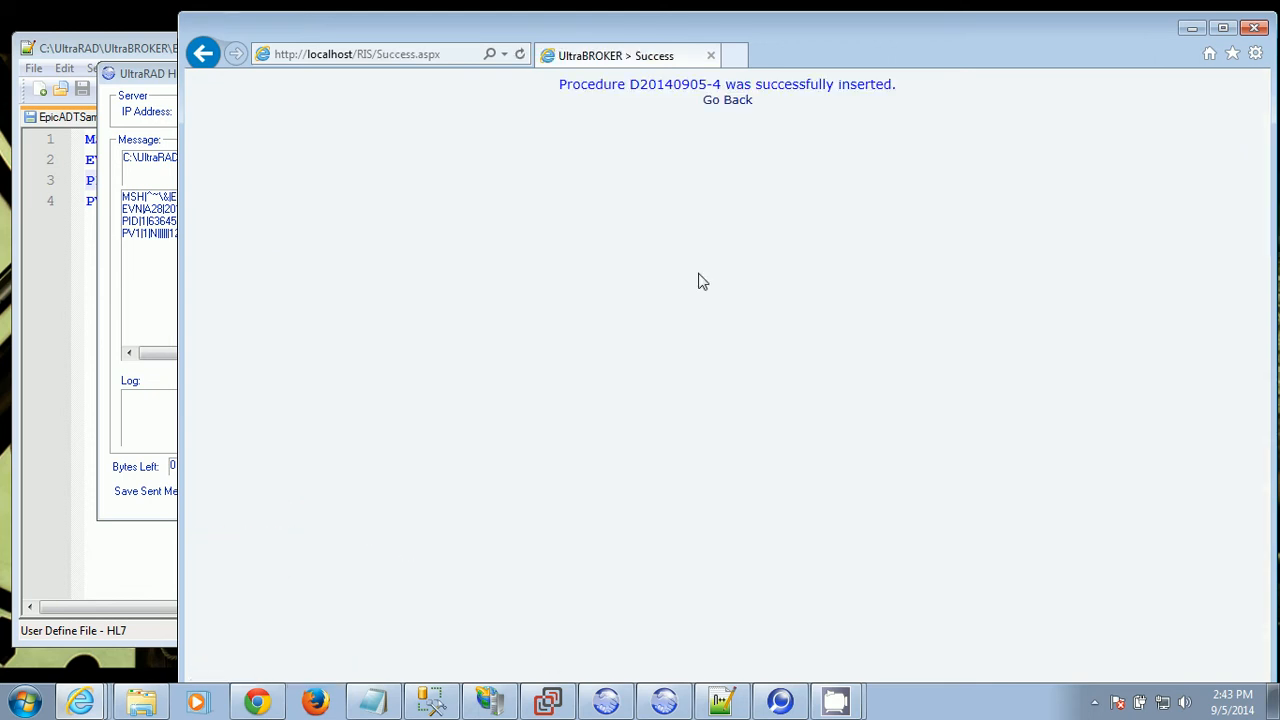
click(727, 101)
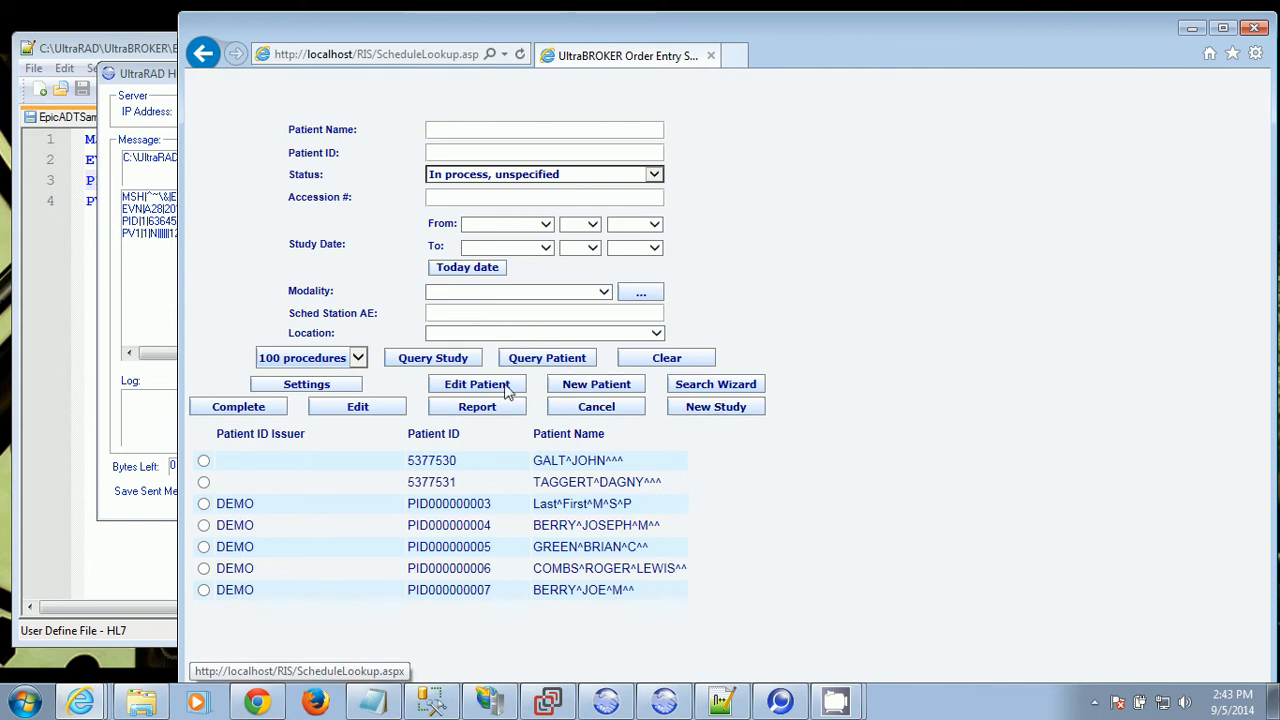
Query the scheduled studies and highlight the new BONE AGE STUDY entry.
click(456, 362)
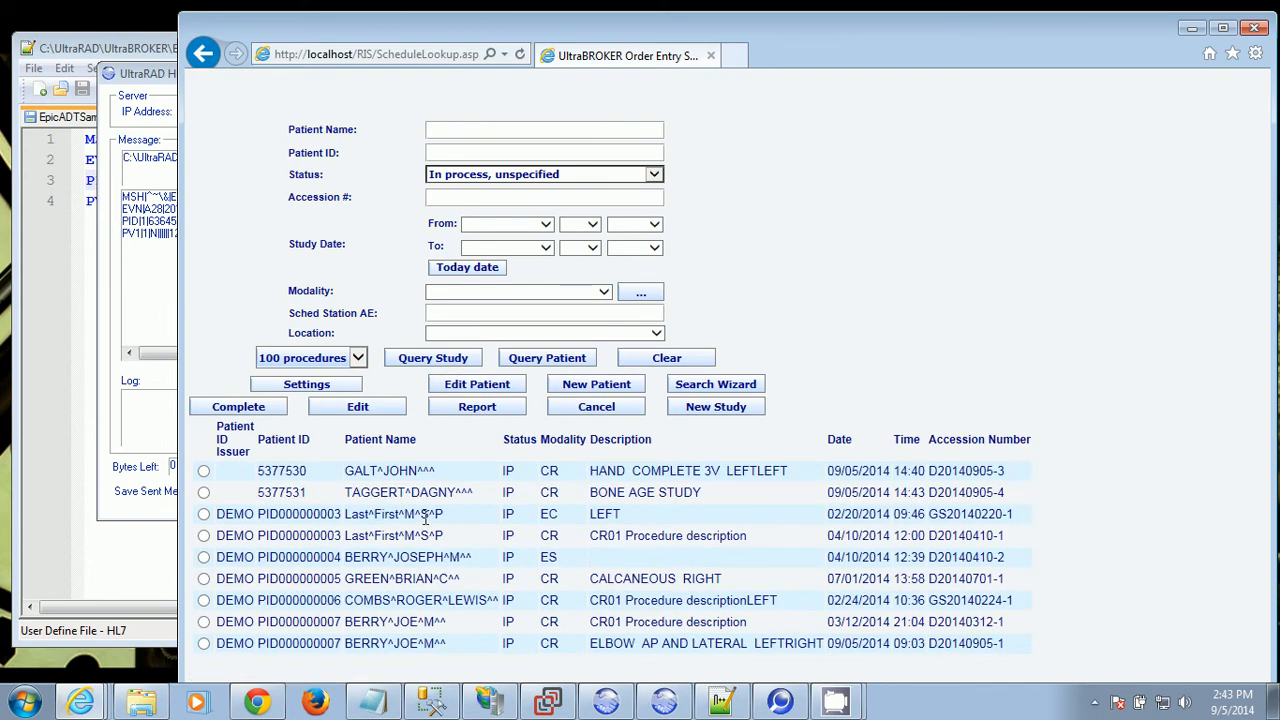
drag(430, 489, 1014, 495)
click(1046, 492)
mouse_move(903, 43)
mouse_down()
mouse_move(806, 220)
mouse_move(869, 30)
mouse_move(906, 32)
mouse_up()
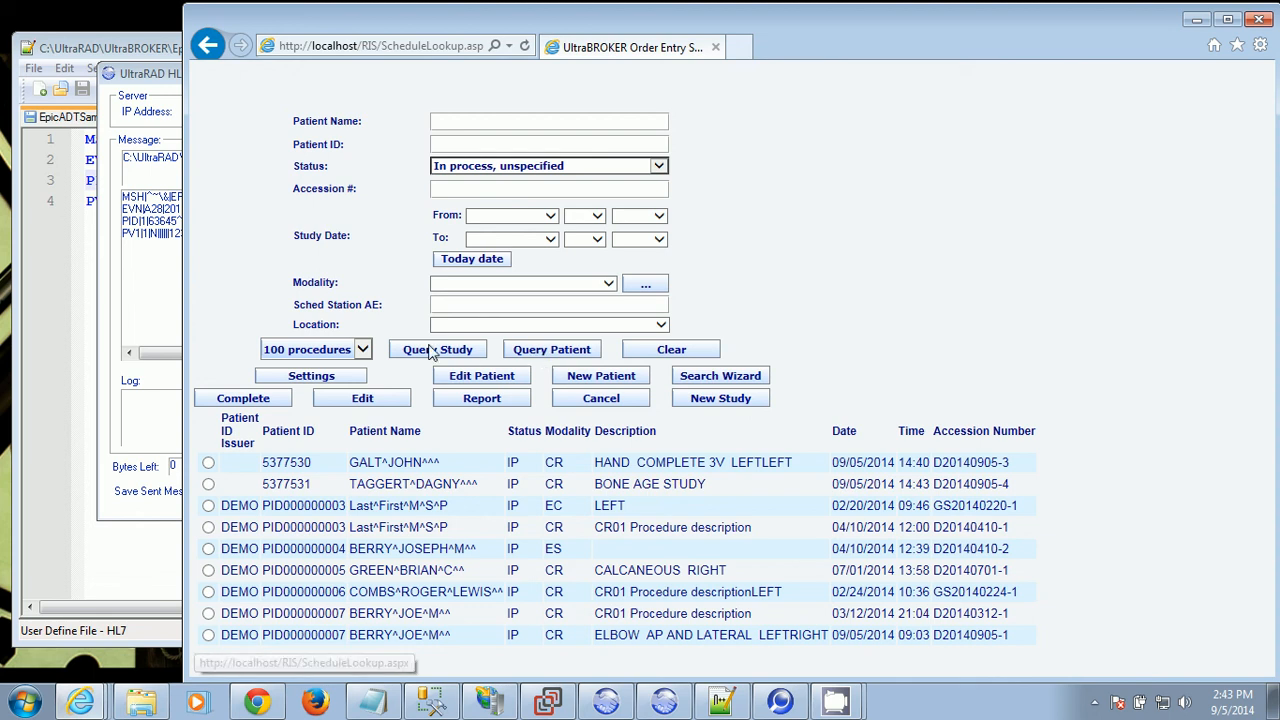
Query the patient list again and select the second patient issued by DEMO.
click(541, 358)
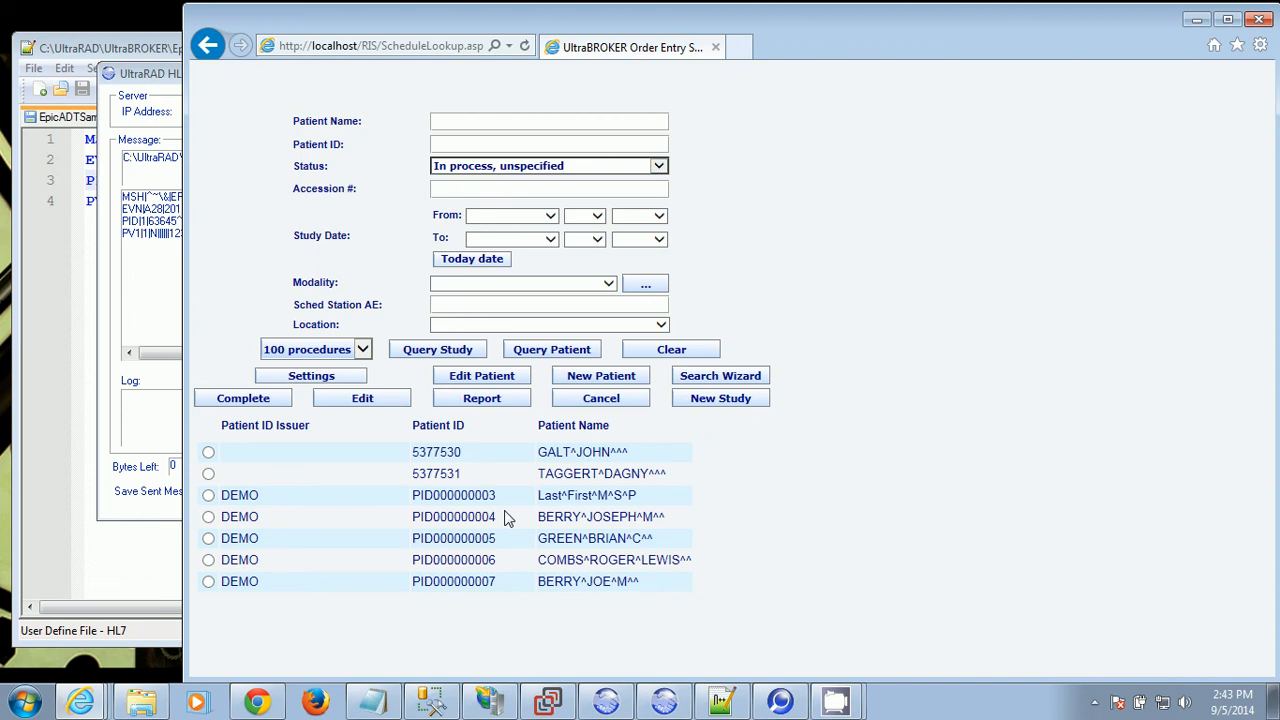
click(208, 495)
click(576, 350)
click(209, 518)
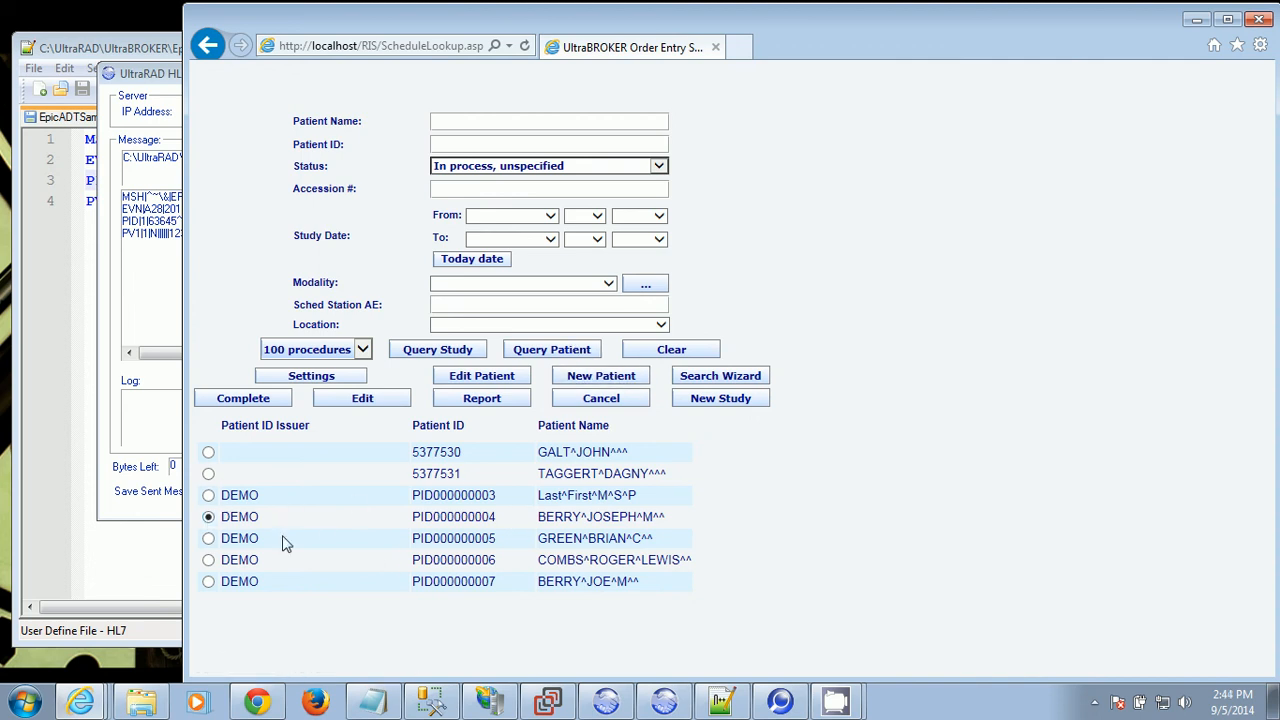
Start a new study for the selected DEMO patient and try to save it with the order fields left empty.
click(720, 398)
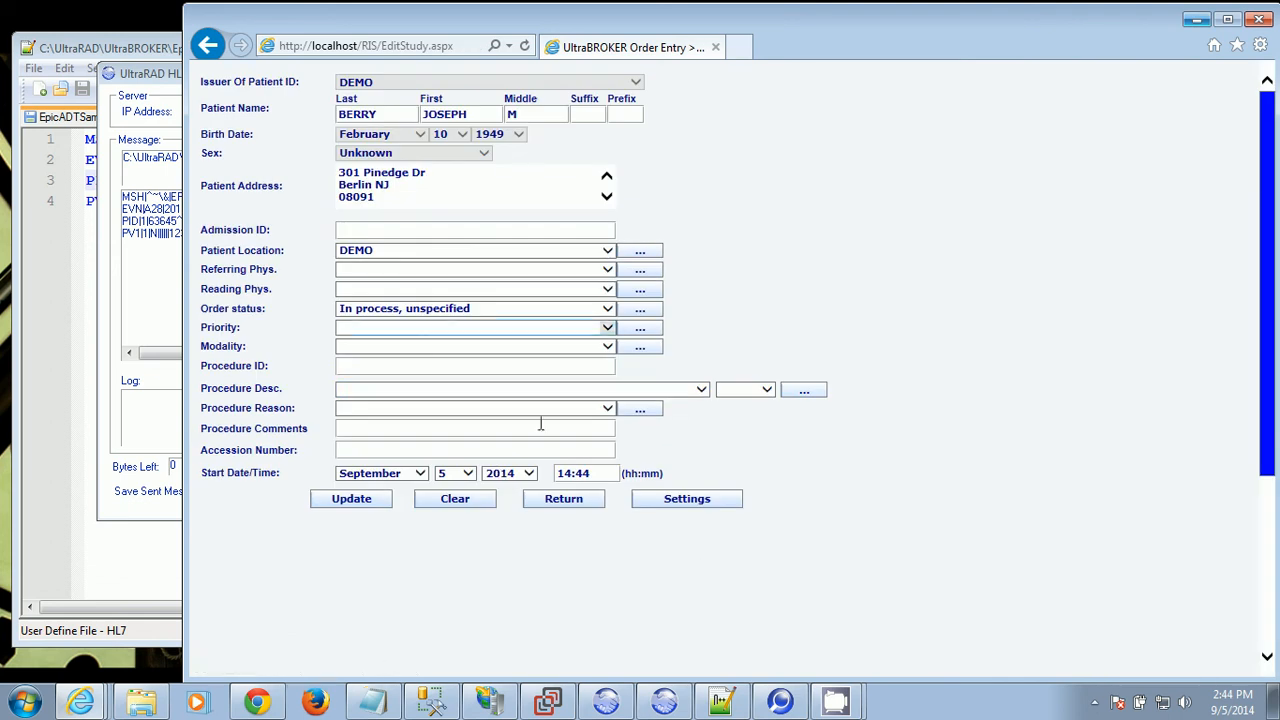
click(330, 505)
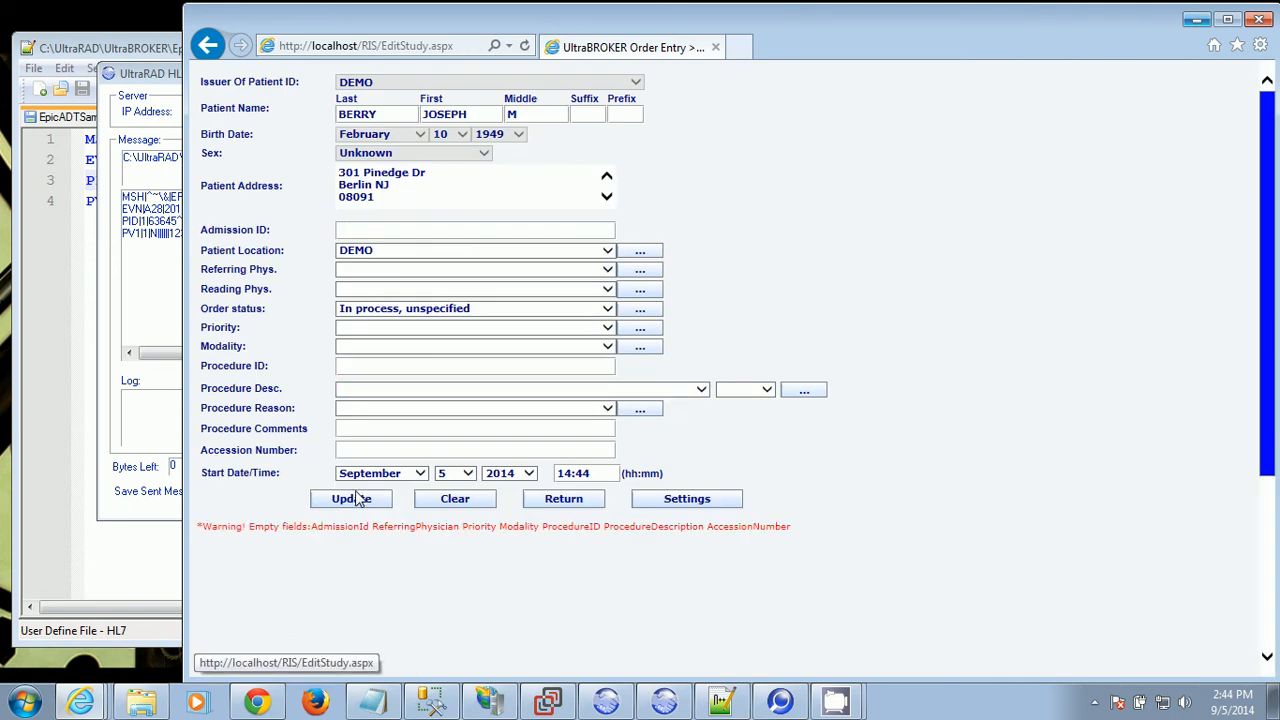
click(352, 498)
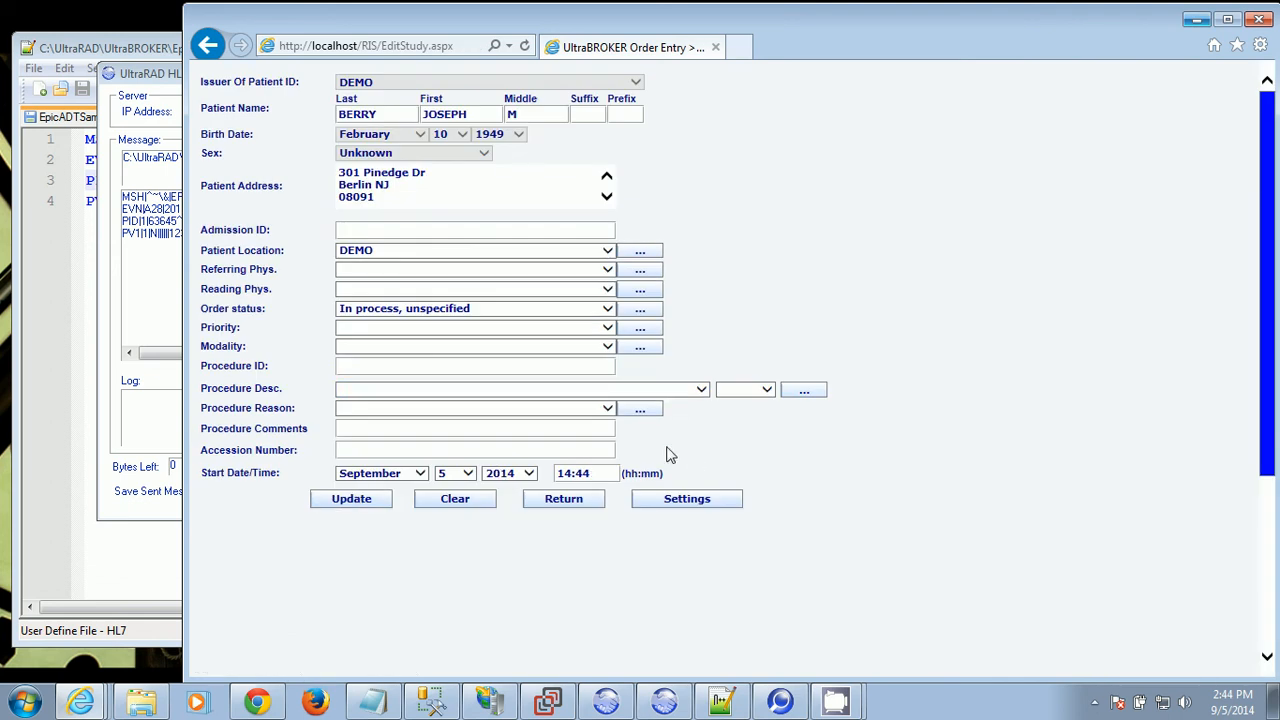